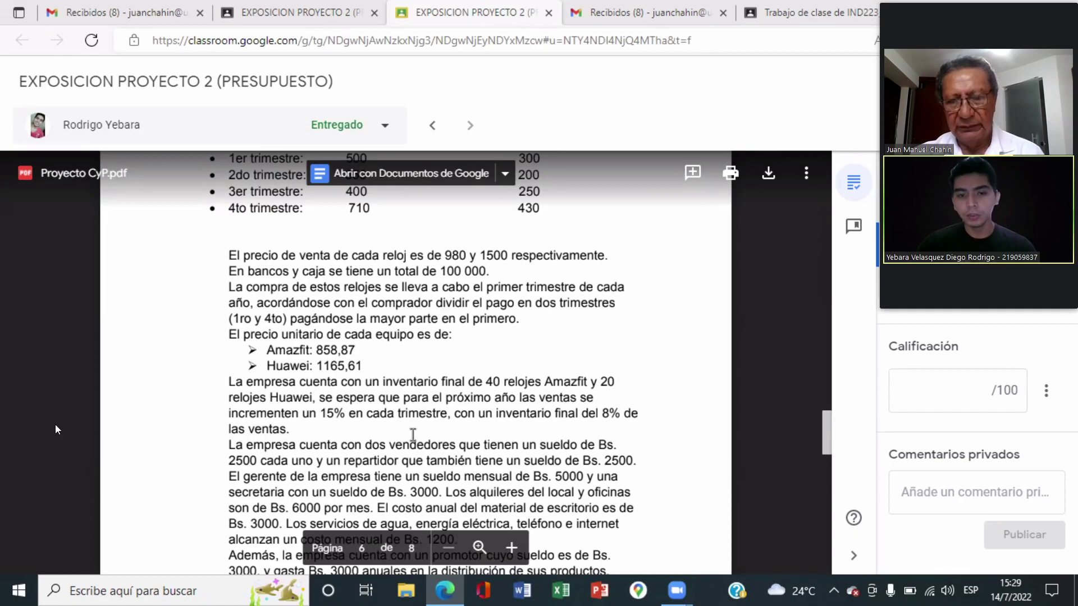
# Go back to section 7, Cálculo de los costos, in Proyecto CyP.pdf and read its cost data down to the Costos de Importación table.
pyautogui.scroll(5, 688, 412)
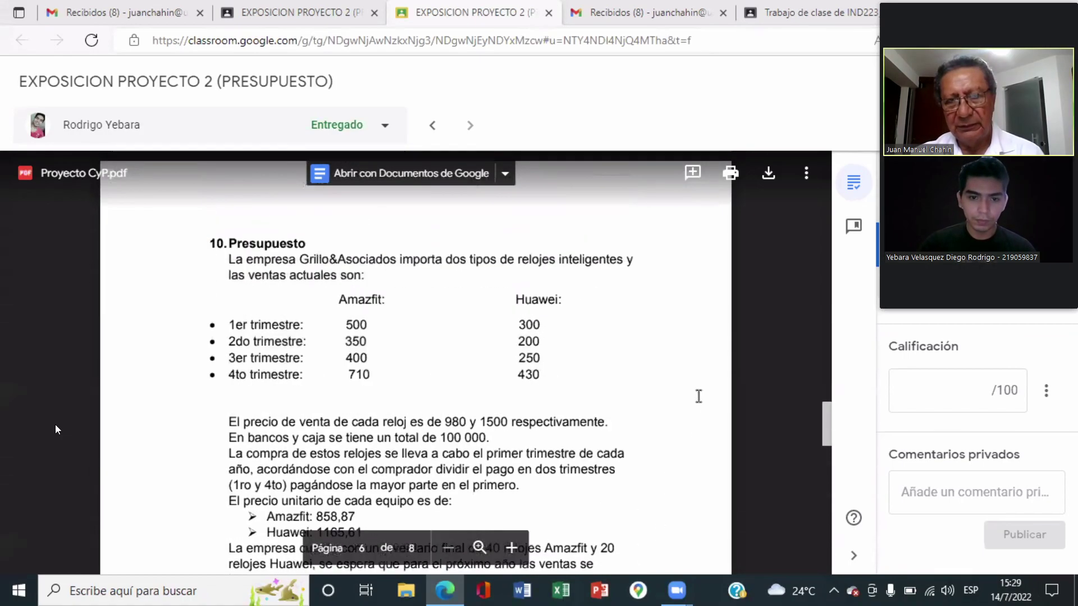
pyautogui.scroll(2, 716, 384)
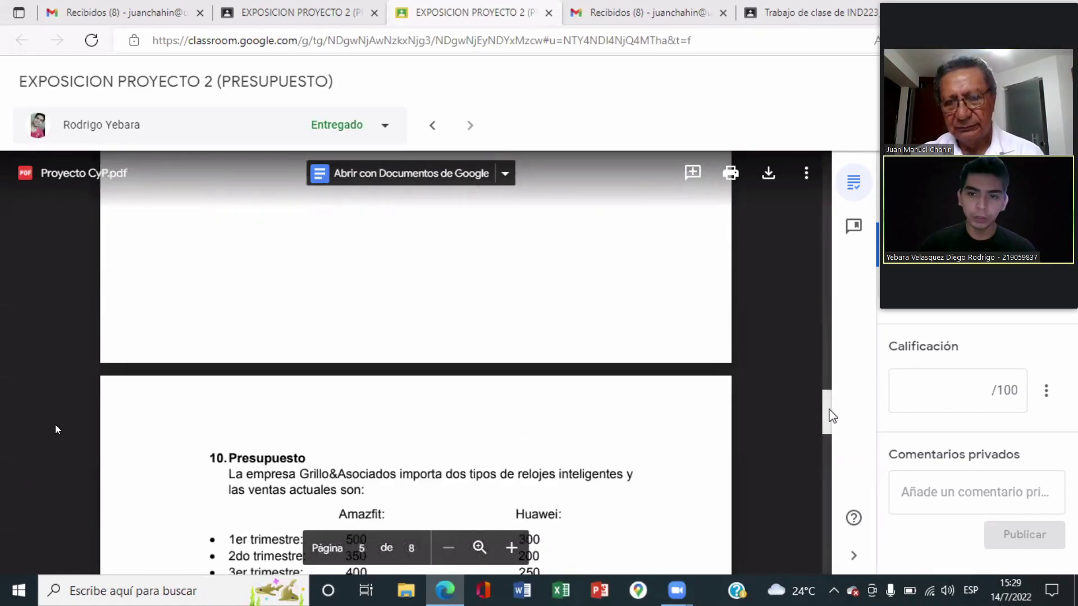
pyautogui.moveTo(831, 415); pyautogui.dragTo(878, 275)
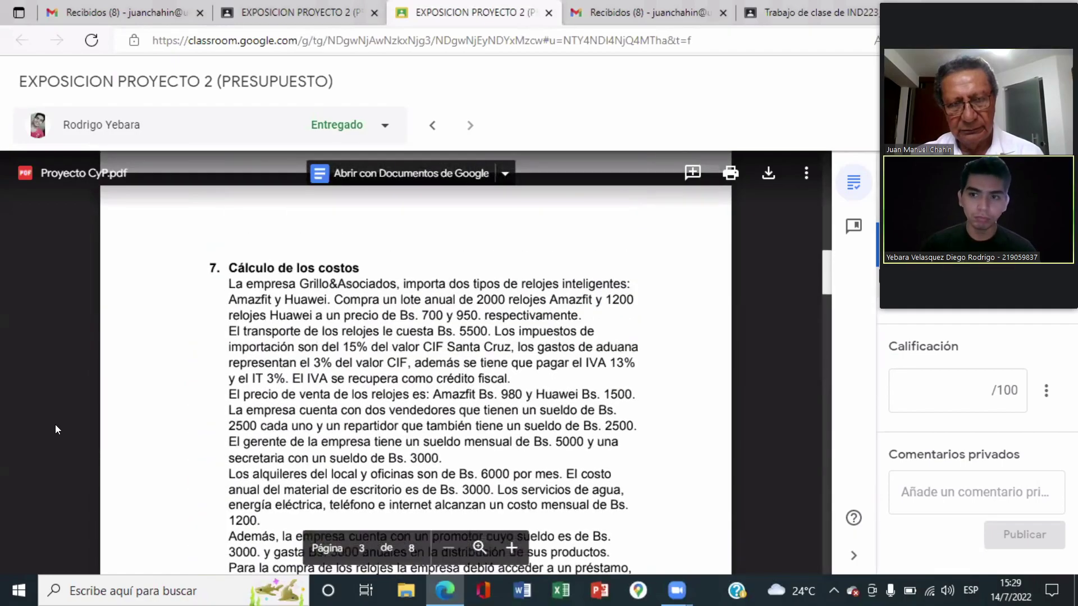
pyautogui.scroll(-1, 55, 429)
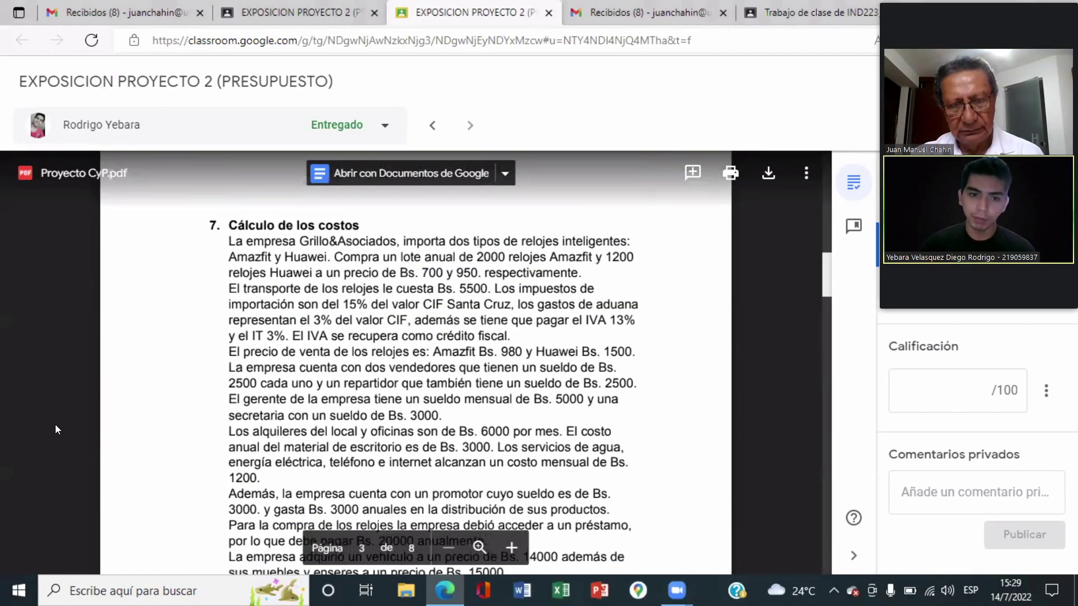
pyautogui.scroll(-1, 56, 425)
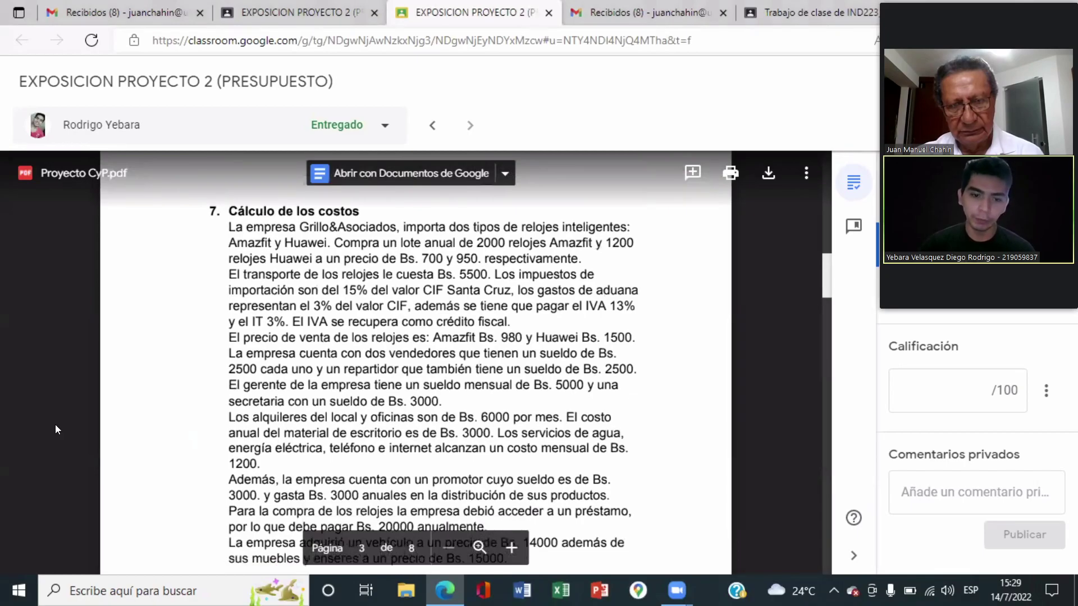
pyautogui.scroll(-1, 56, 430)
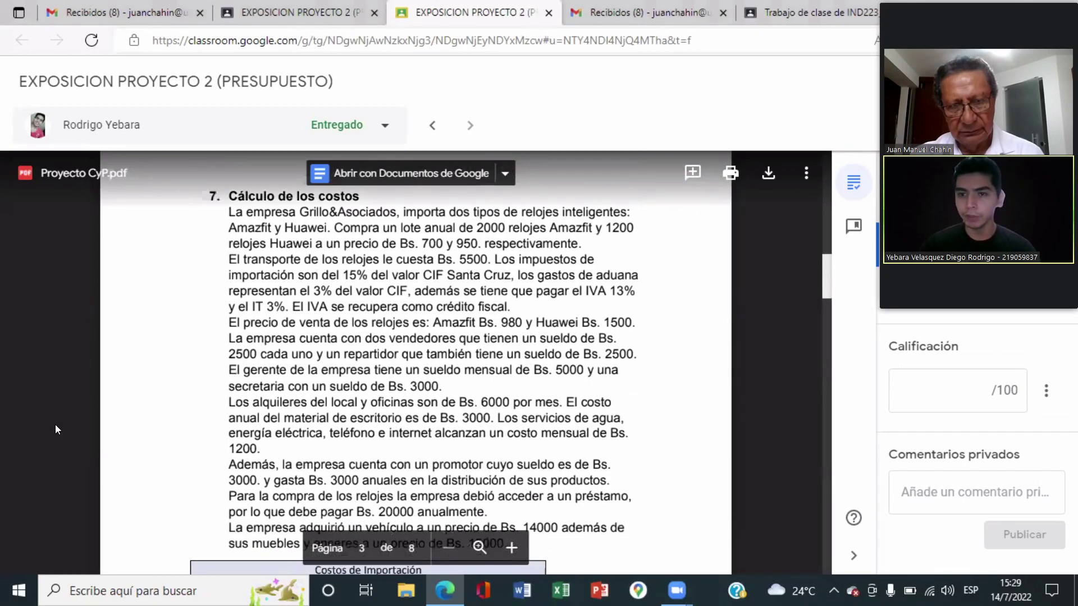
pyautogui.scroll(-3, 56, 429)
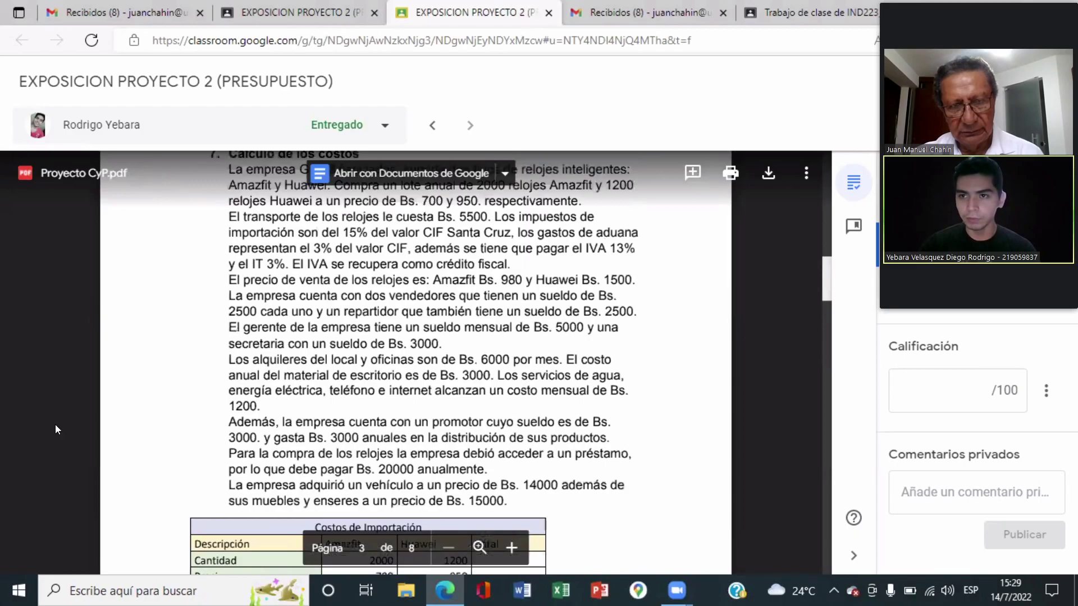
pyautogui.scroll(-1, 56, 429)
pyautogui.scroll(-1, 55, 429)
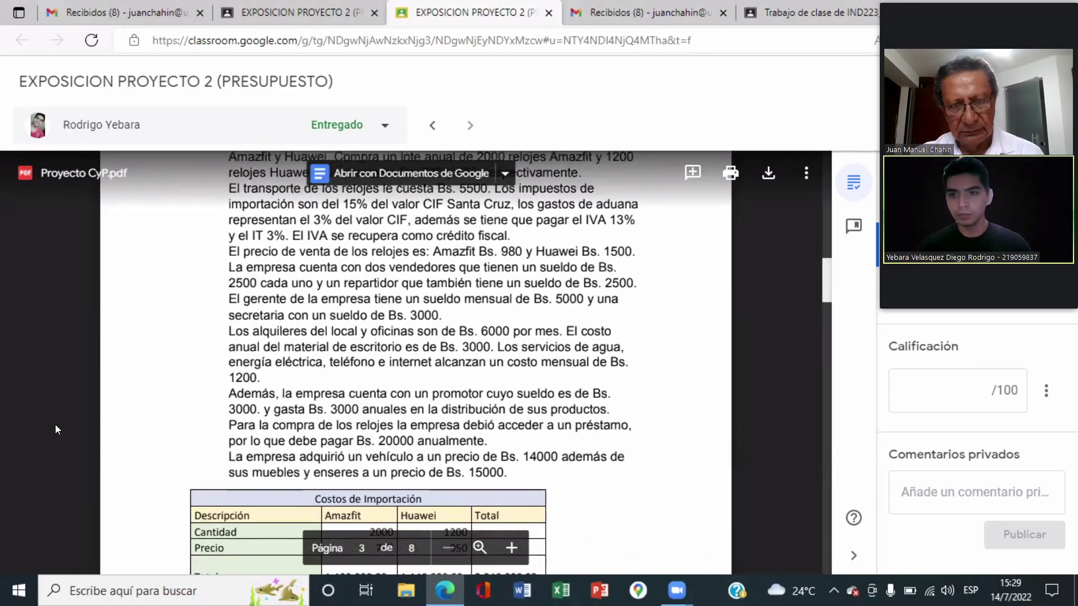
pyautogui.scroll(-3, 55, 430)
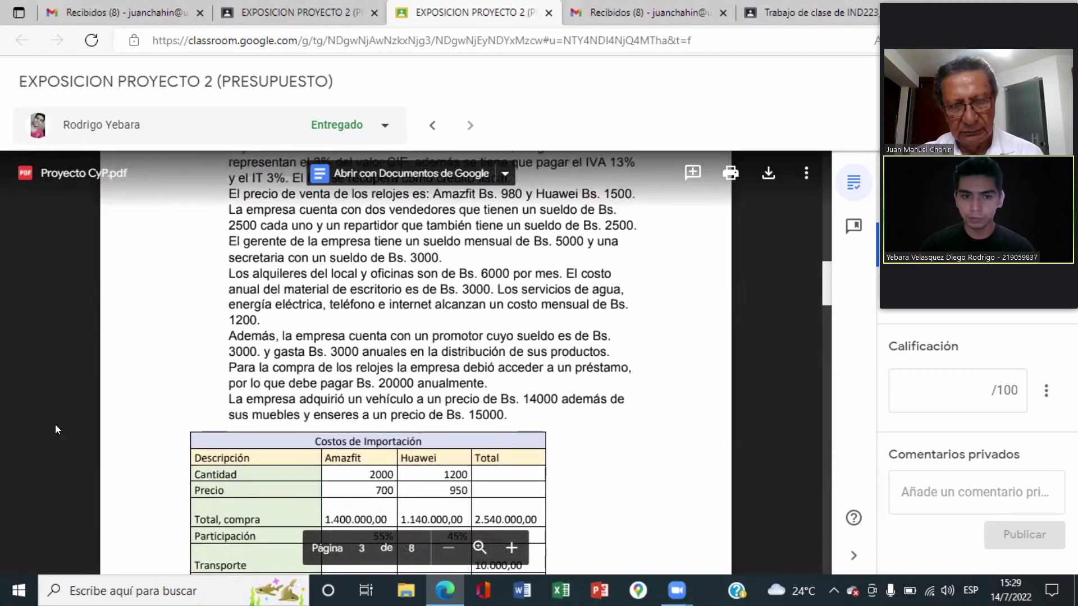
# Review the import cost, sales and contribution margin tables, then the section 10 Presupuesto statement in the PDF.
pyautogui.scroll(-20, 55, 430)
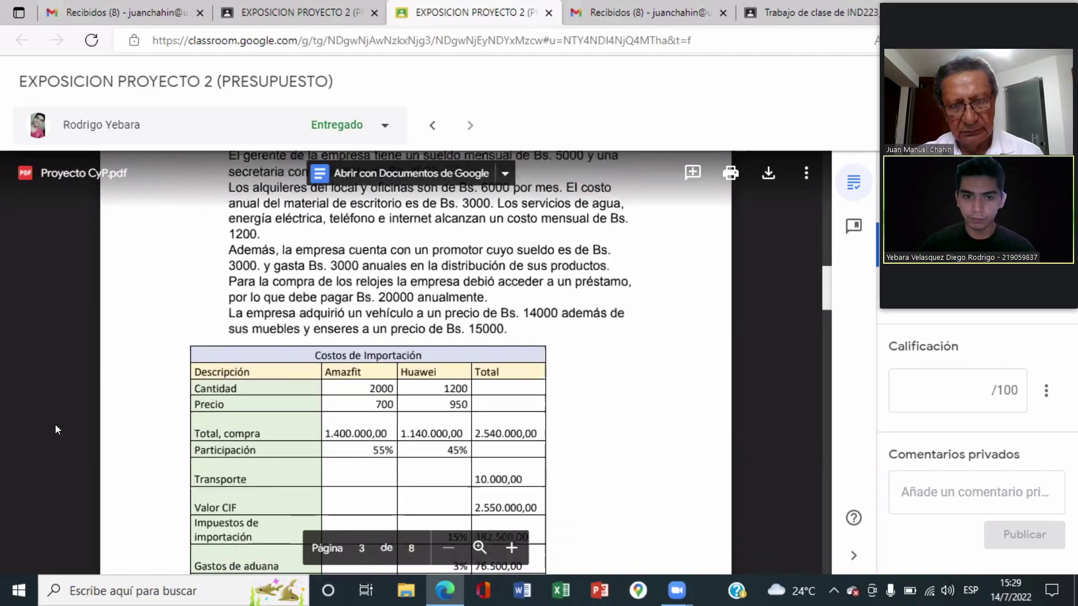
pyautogui.scroll(-15, 55, 430)
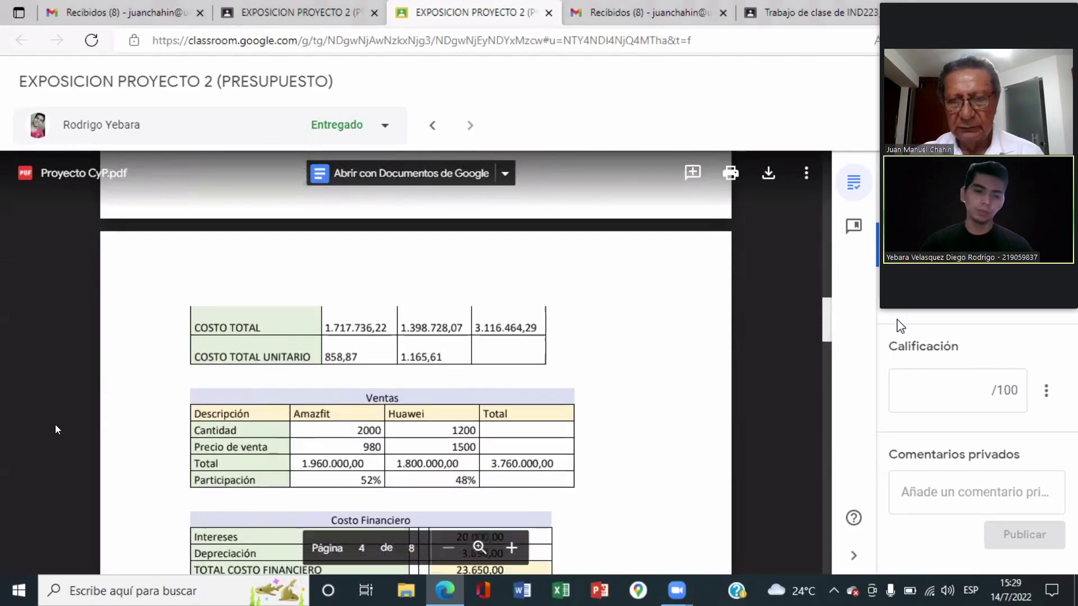
pyautogui.scroll(-15, 55, 429)
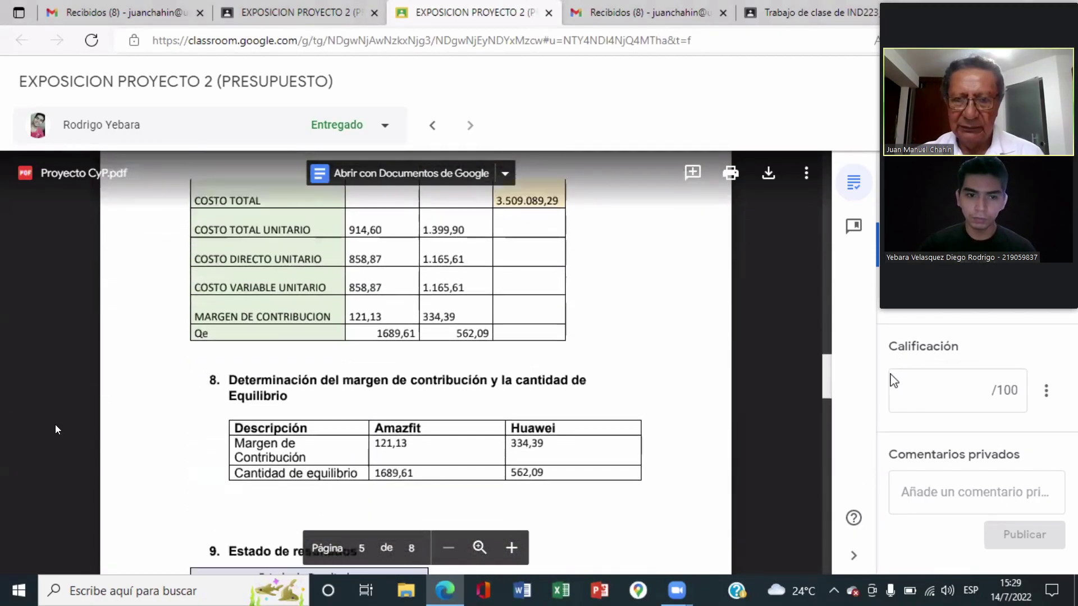
pyautogui.scroll(-15, 55, 429)
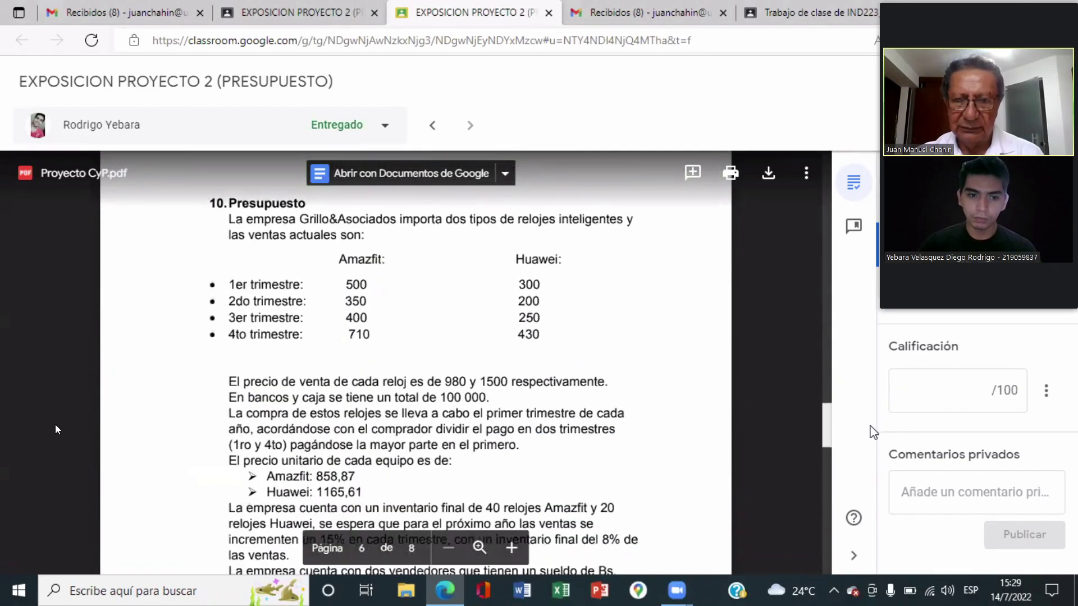
pyautogui.scroll(-3, 55, 429)
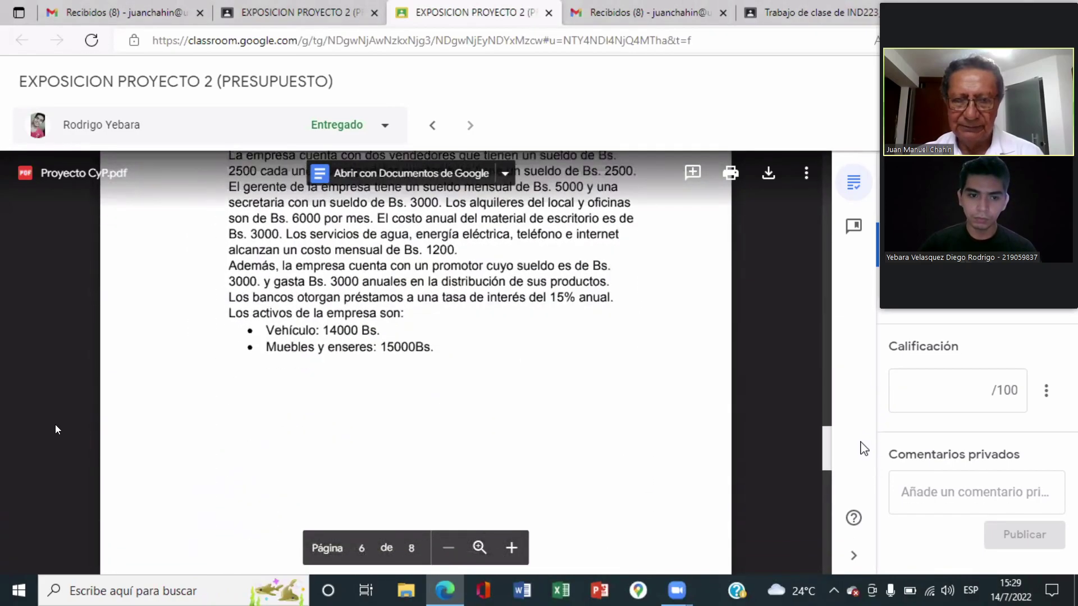
pyautogui.scroll(4, 55, 429)
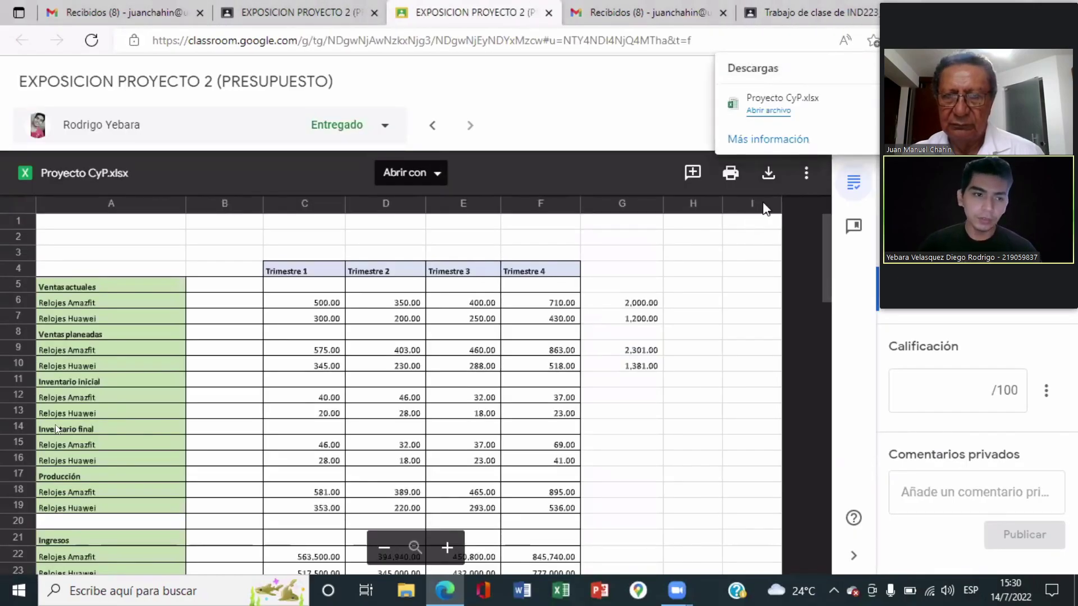
# Open the downloaded Proyecto CyP.xlsx in Excel, maximize its window and show the quarterly sales, inventory and production rows from column A.
pyautogui.click(778, 112)
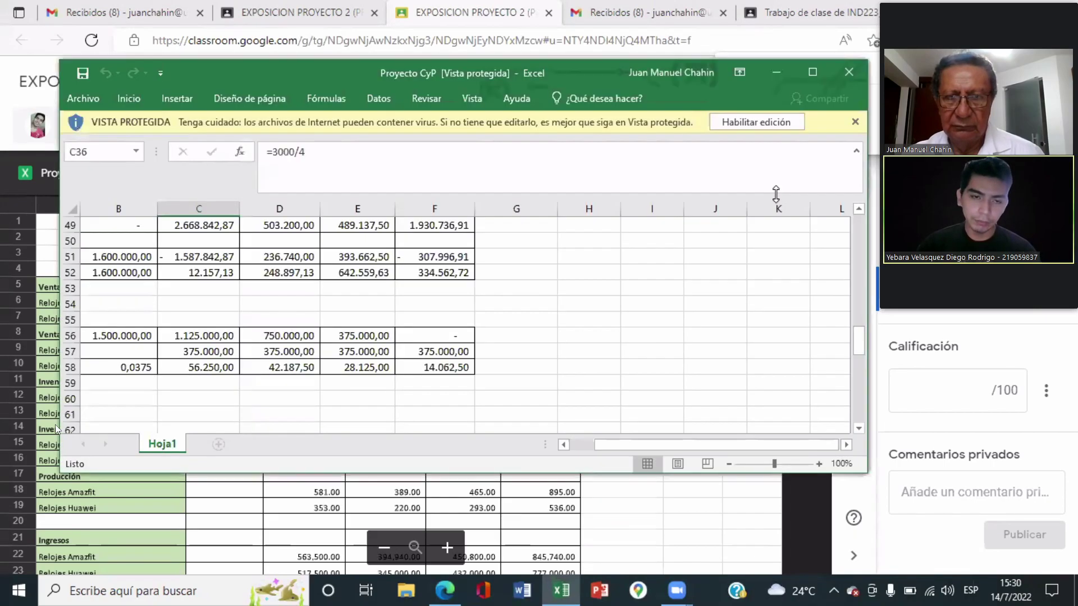
pyautogui.click(812, 72)
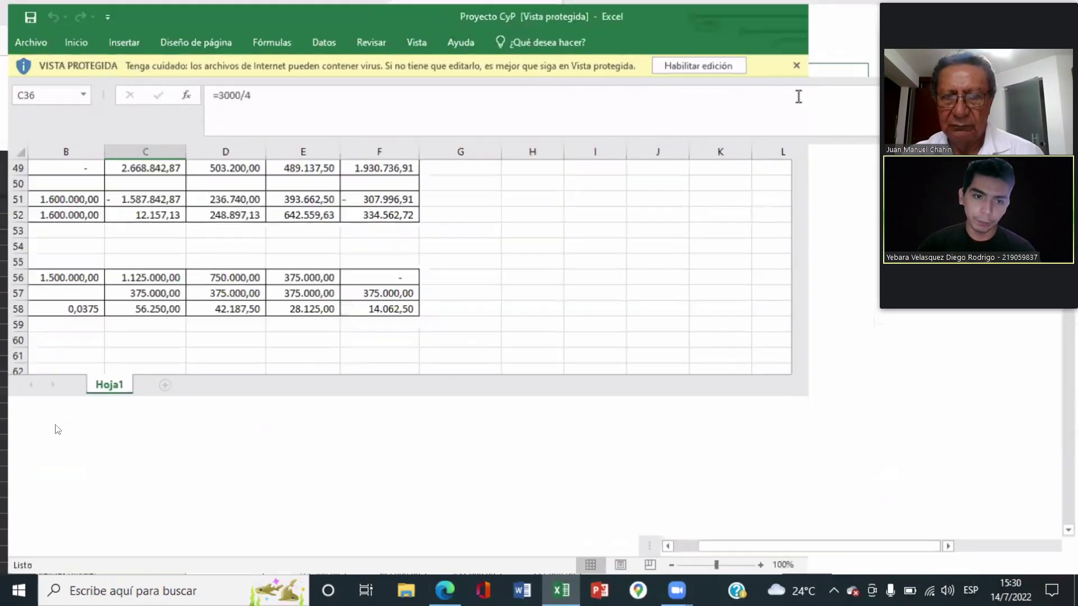
pyautogui.click(666, 546)
pyautogui.scroll(5, 557, 477)
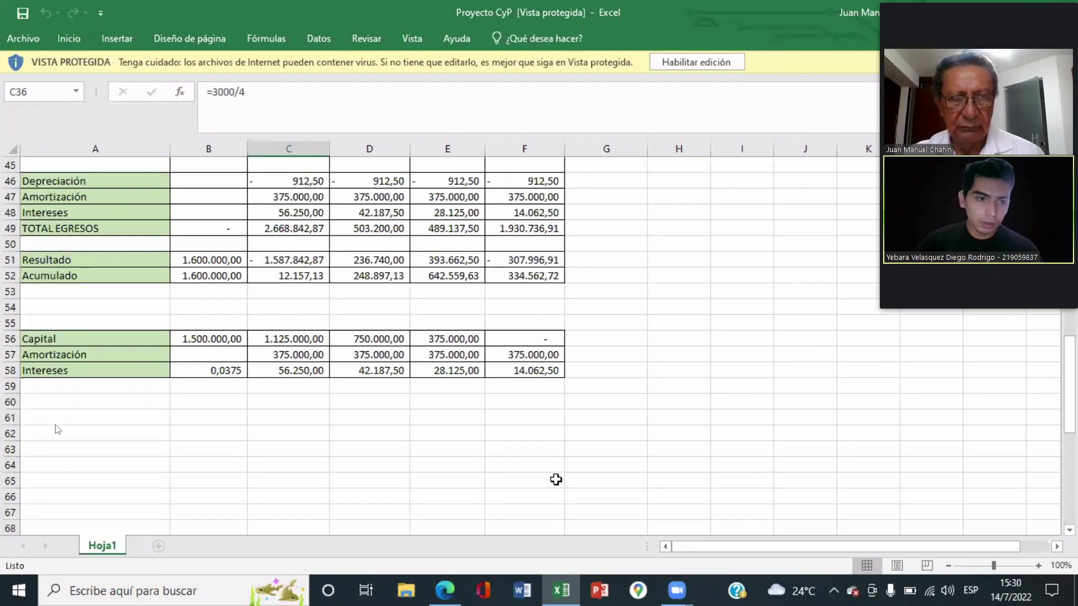
pyautogui.scroll(8, 558, 472)
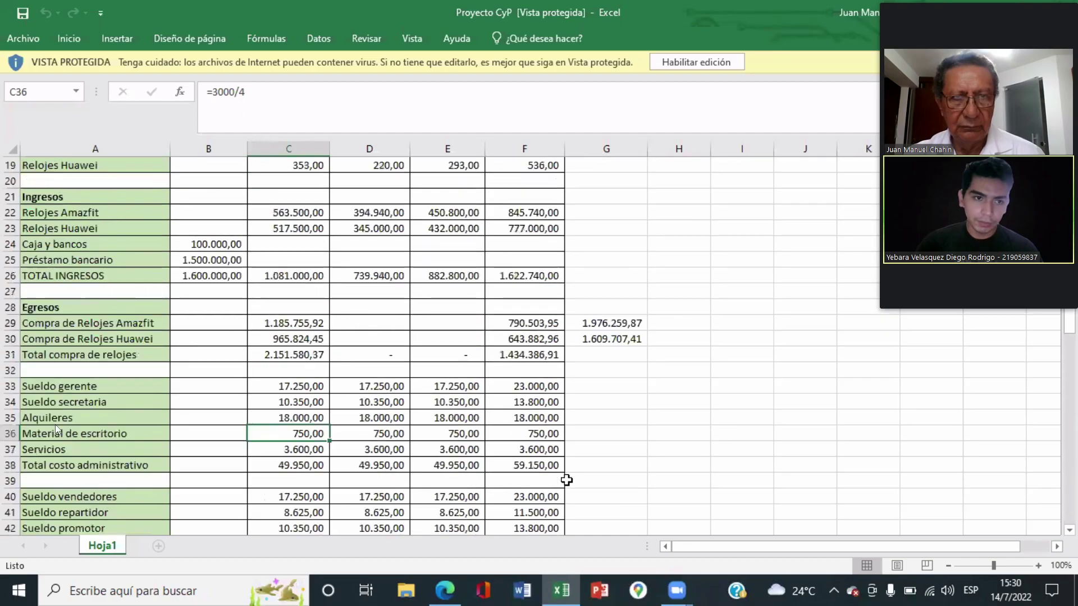
pyautogui.scroll(3, 569, 481)
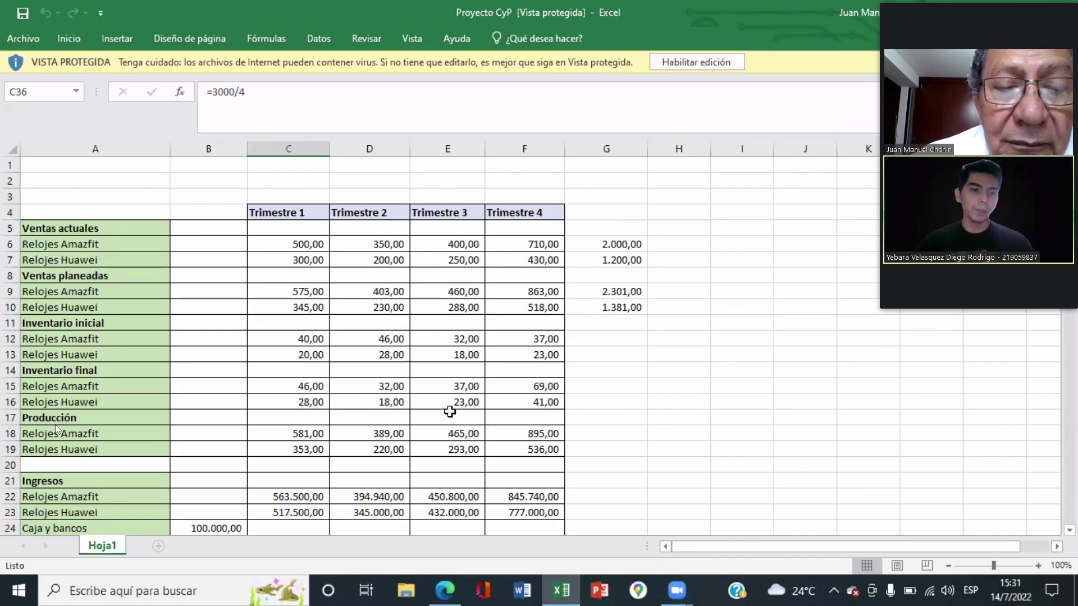
pyautogui.scroll(-2, 486, 403)
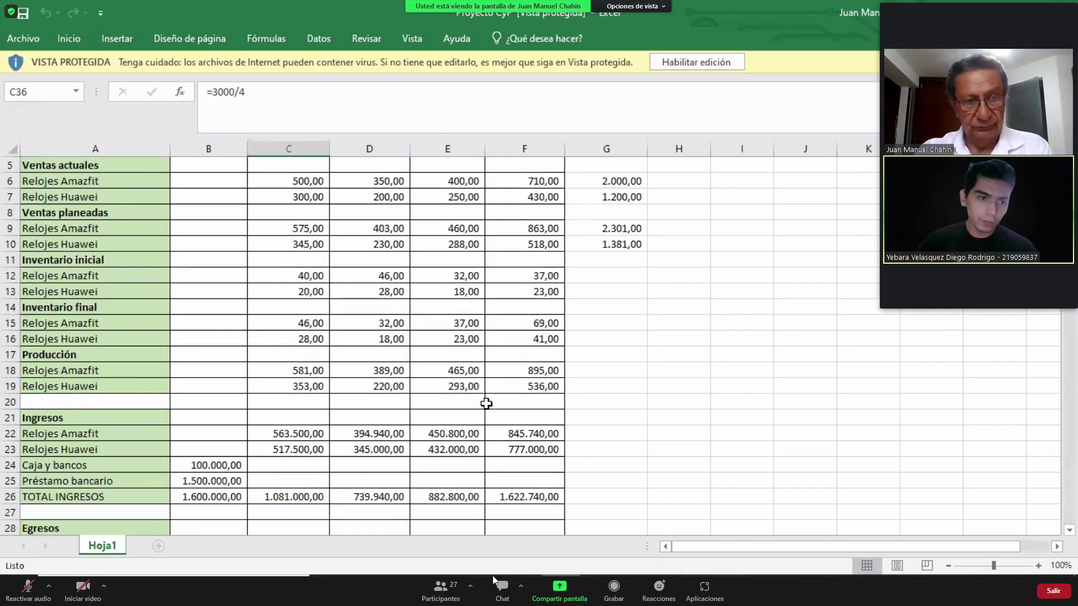
pyautogui.click(441, 589)
pyautogui.click(631, 201)
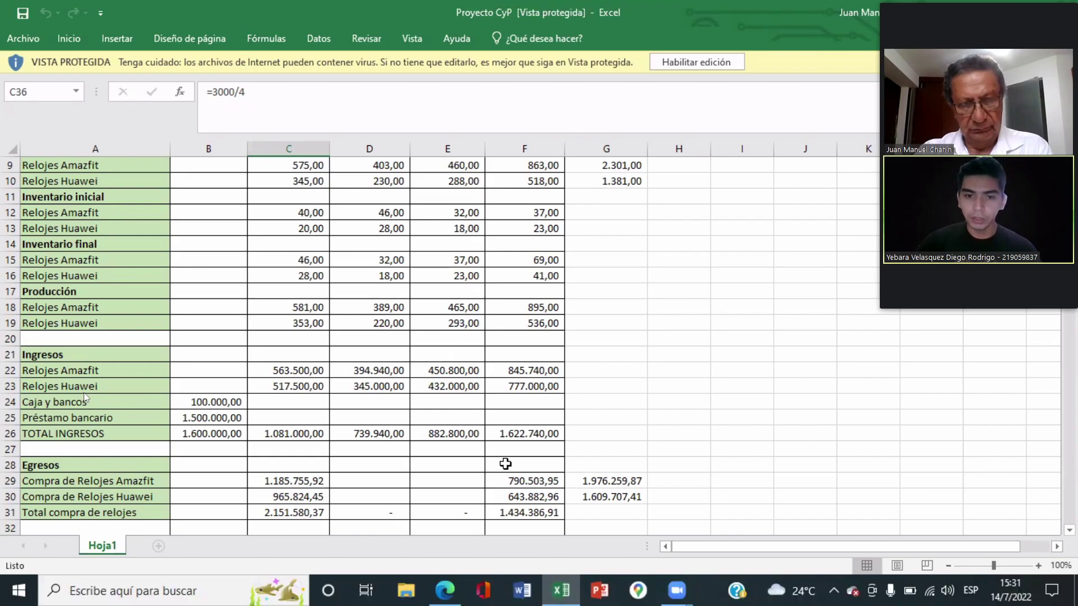
# Inspect the Trimestre 1 formulas for Amazfit income in C22, Amazfit purchases in C29 and total watch purchases in C31.
pyautogui.click(313, 374)
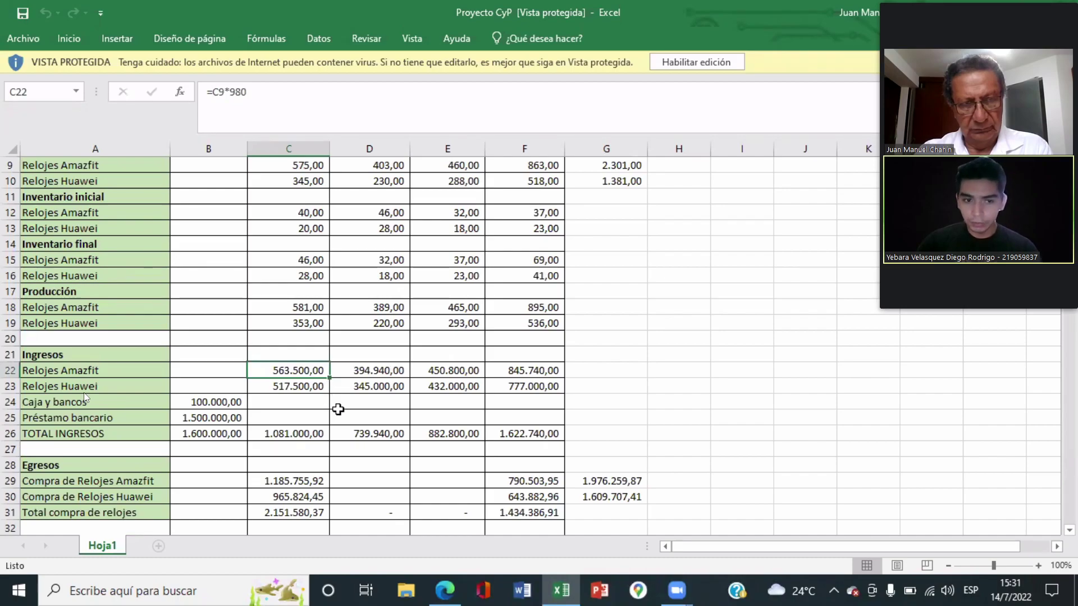
pyautogui.scroll(-2, 338, 432)
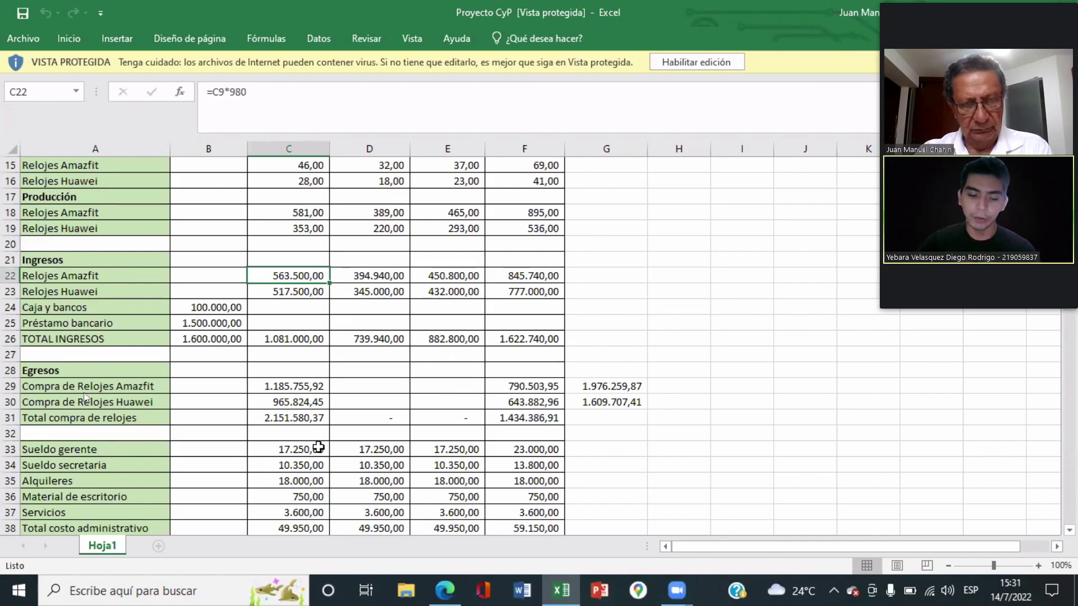
pyautogui.click(304, 389)
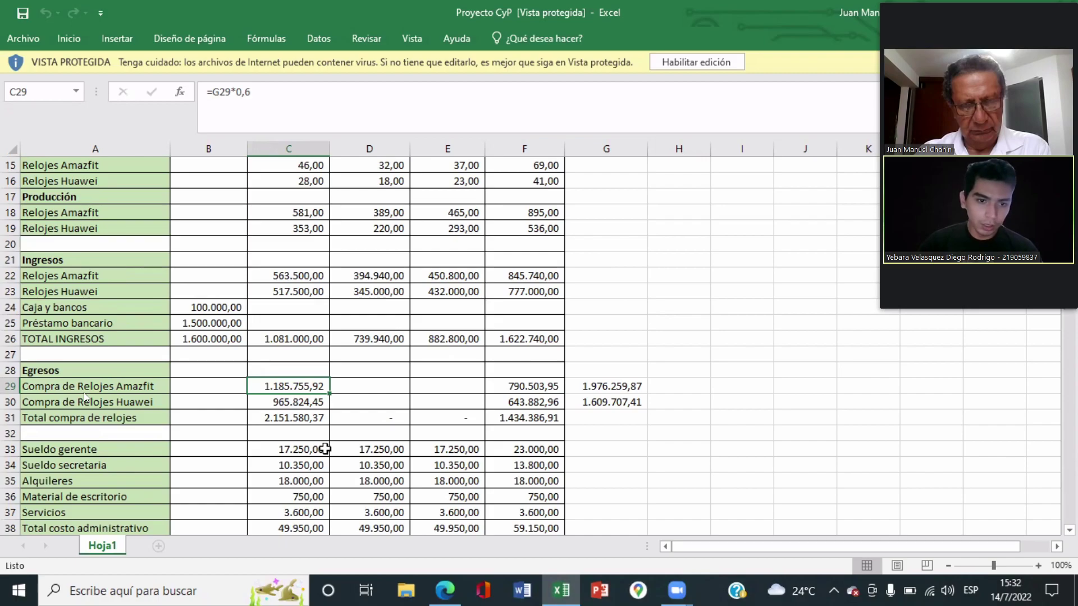
pyautogui.click(312, 419)
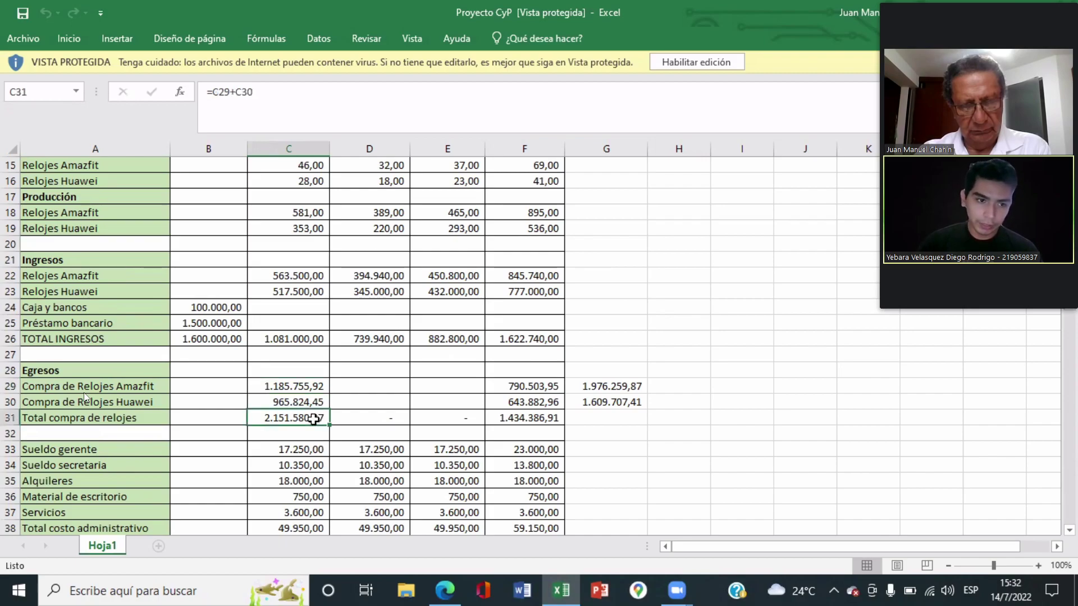
pyautogui.scroll(-1, 335, 449)
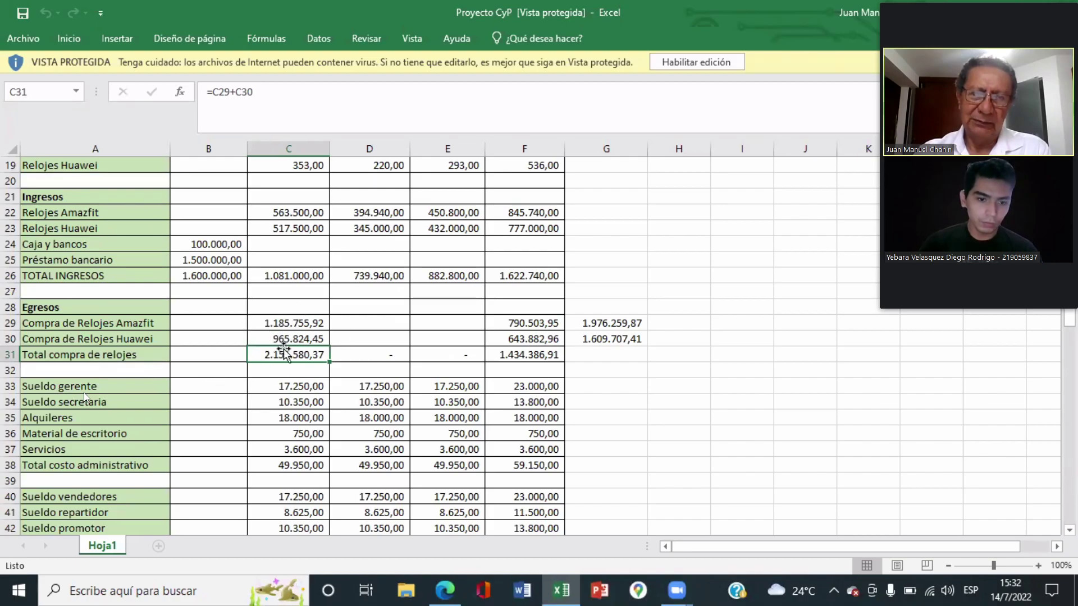
# Compare the Amazfit purchase formulas for Trimestre 4 in F29 and Trimestre 1 in C29, and check Trimestre 2 in D29.
pyautogui.click(552, 324)
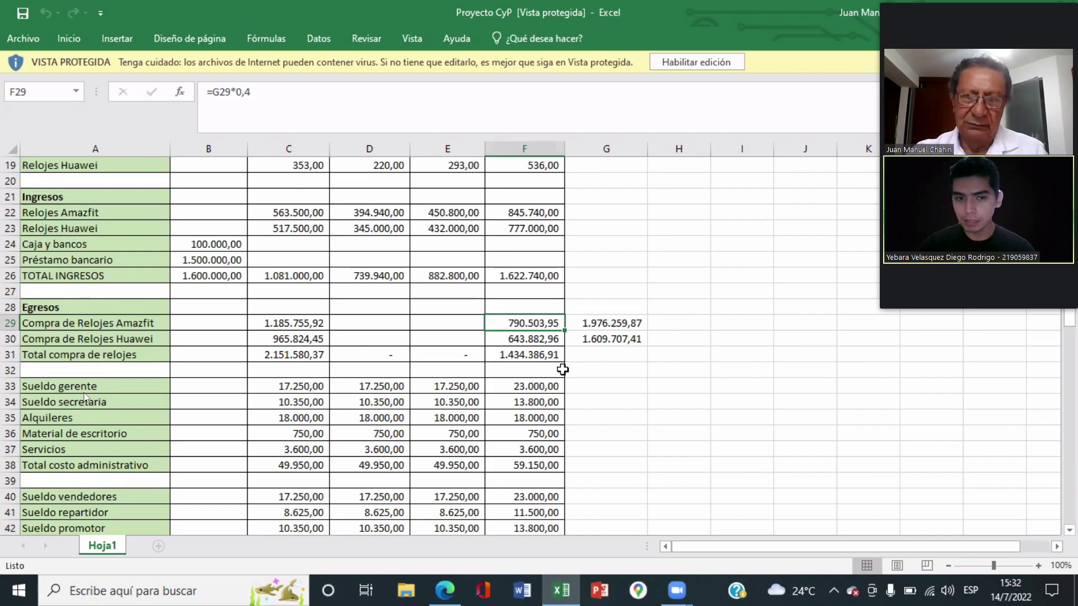
pyautogui.click(318, 326)
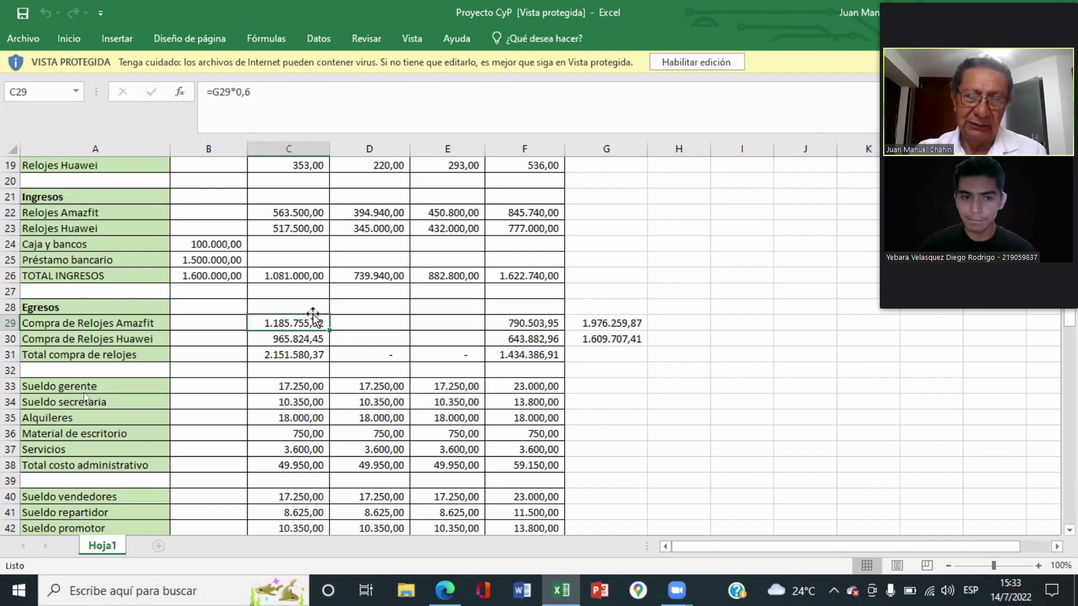
pyautogui.click(356, 324)
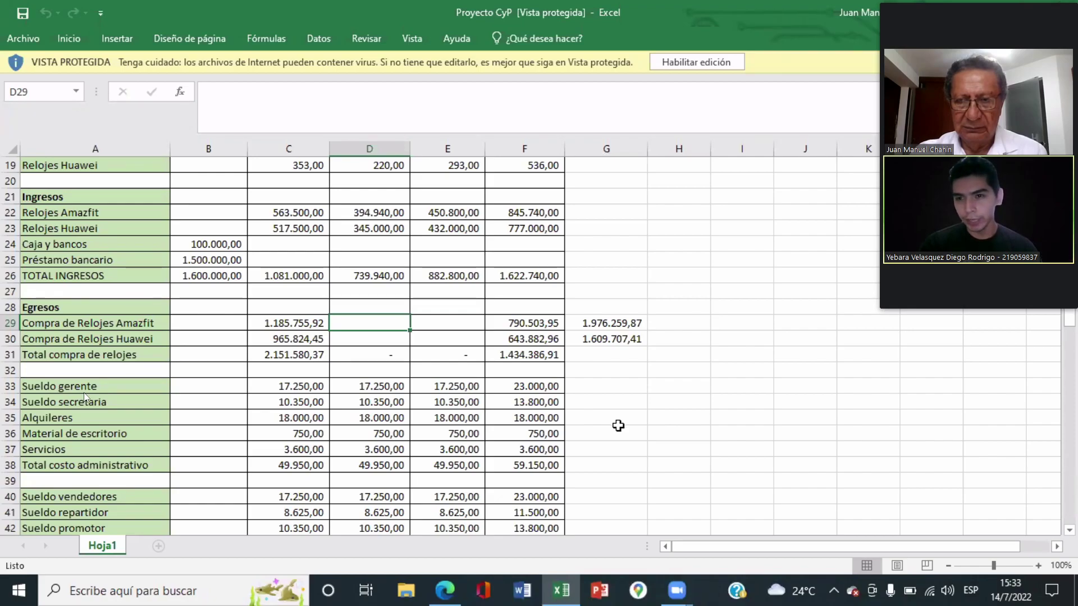
# Examine the administrative, commercial and financial cost rows under Egresos, together with the TOTAL EGRESOS, Resultado and Acumulado rows.
pyautogui.scroll(-1, 622, 426)
pyautogui.scroll(-3, 631, 433)
pyautogui.scroll(-1, 638, 431)
pyautogui.scroll(2, 640, 433)
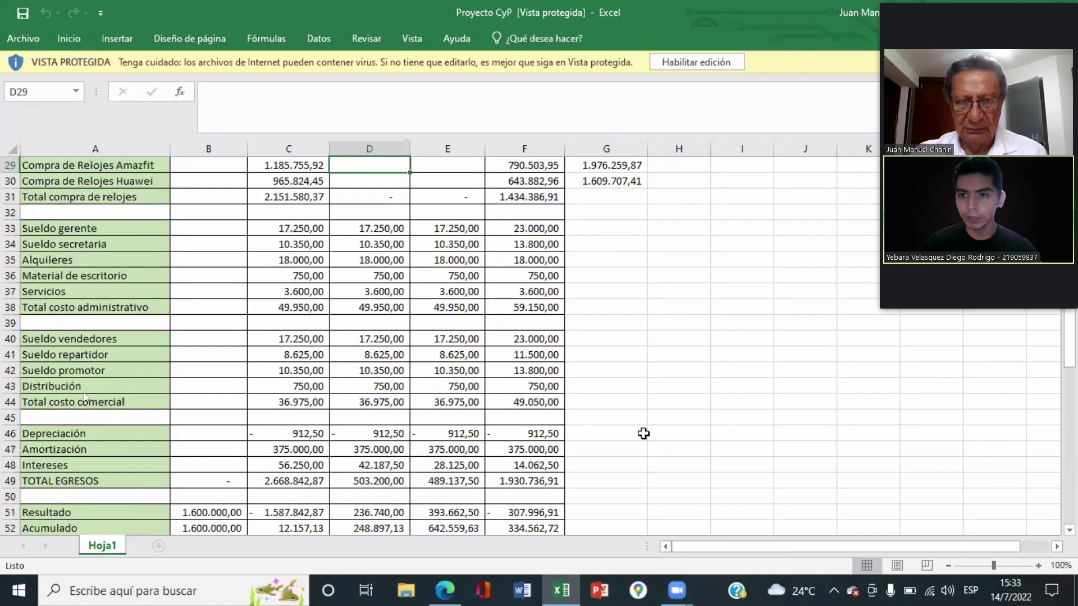
pyautogui.scroll(1, 643, 434)
pyautogui.scroll(-2, 645, 432)
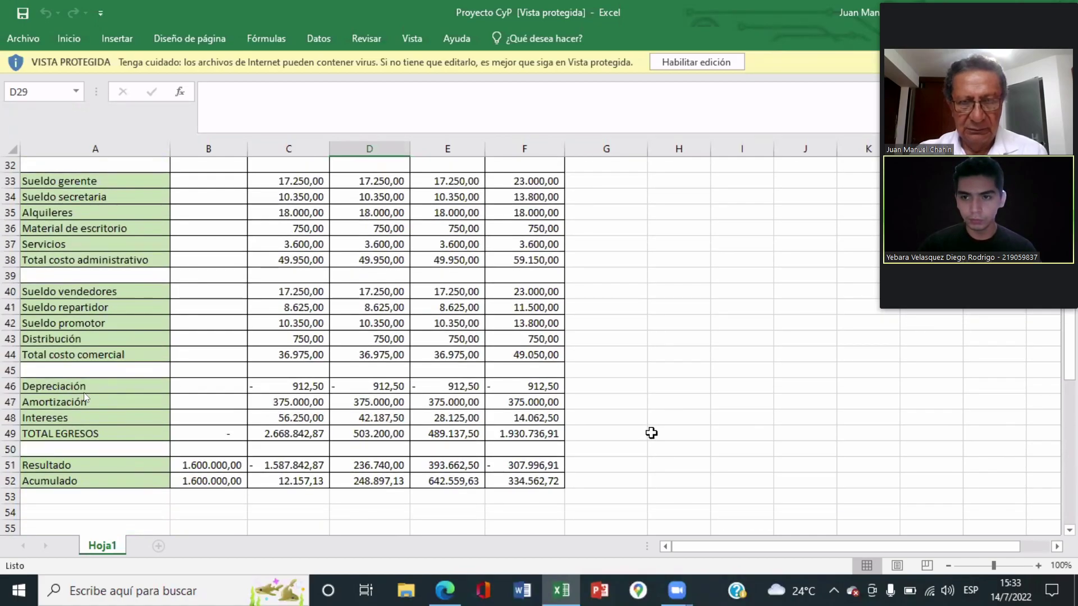
pyautogui.scroll(2, 651, 435)
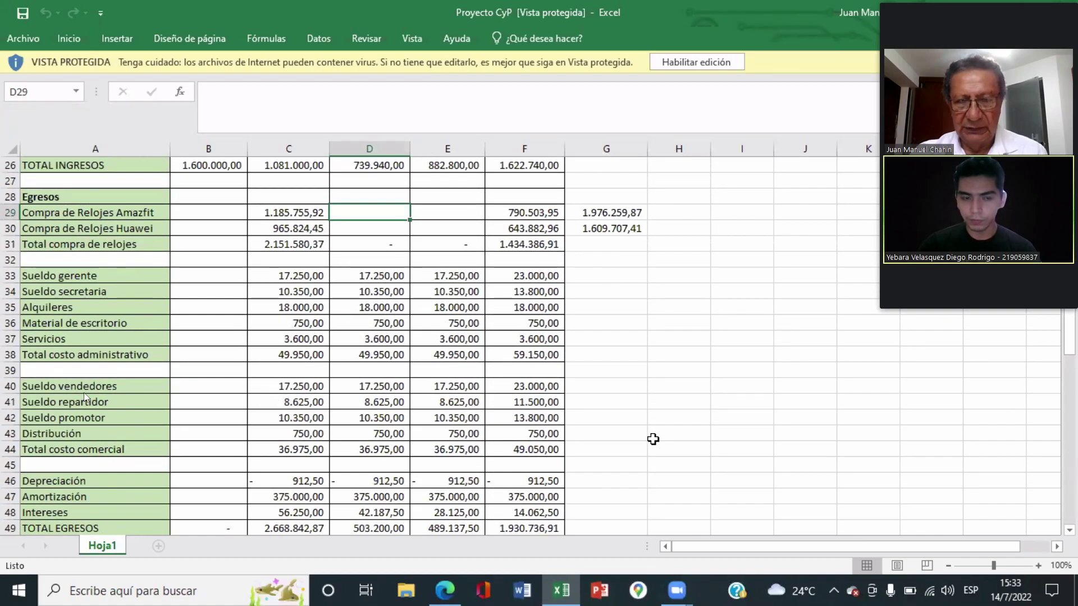
pyautogui.scroll(-2, 652, 439)
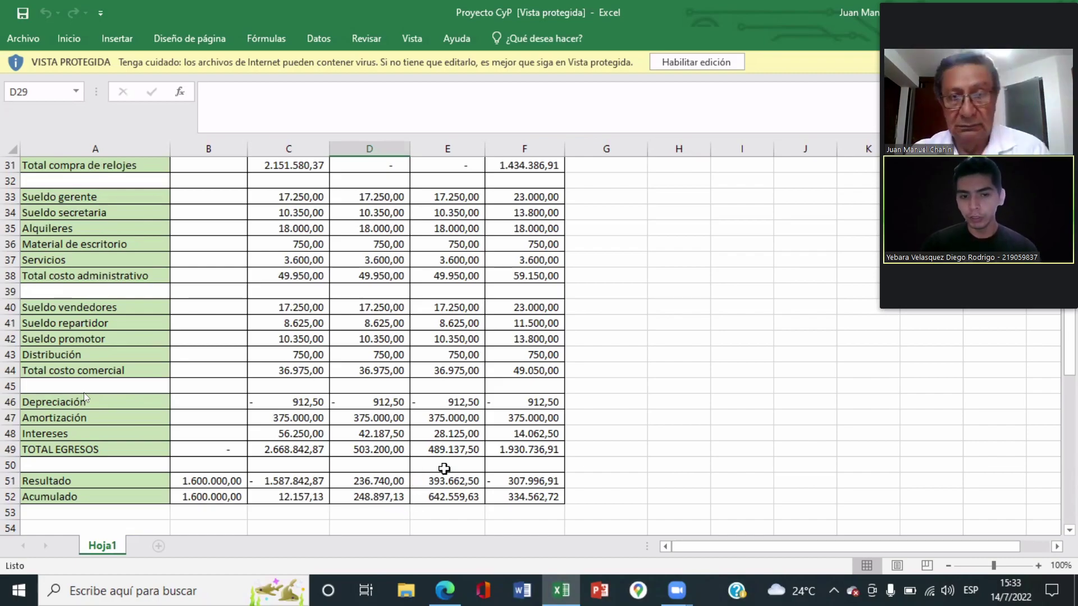
pyautogui.scroll(1, 437, 468)
pyautogui.scroll(1, 445, 468)
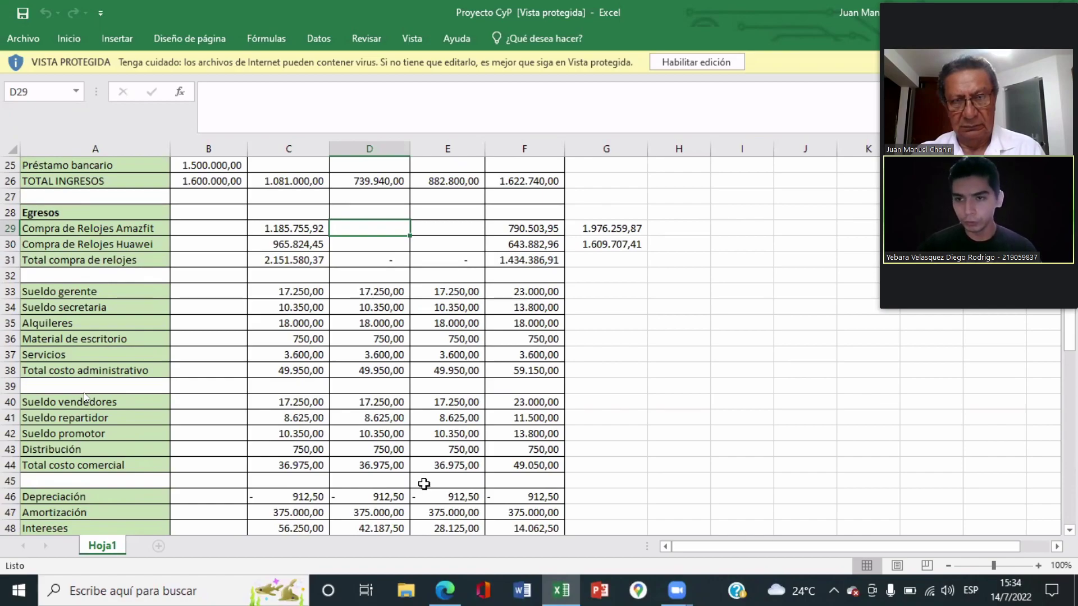
# Review the production, Ingresos and watch purchase rows, and inspect the Trimestre 4 Sueldo secretaria formula in F34.
pyautogui.scroll(-1, 431, 478)
pyautogui.scroll(-1, 434, 475)
pyautogui.scroll(3, 444, 473)
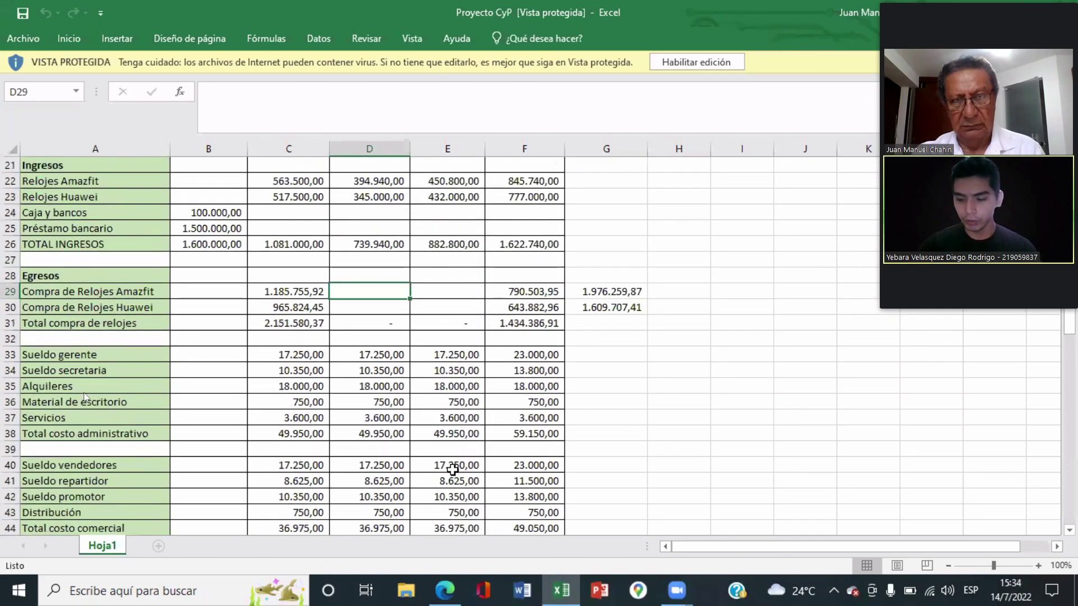
pyautogui.scroll(2, 453, 470)
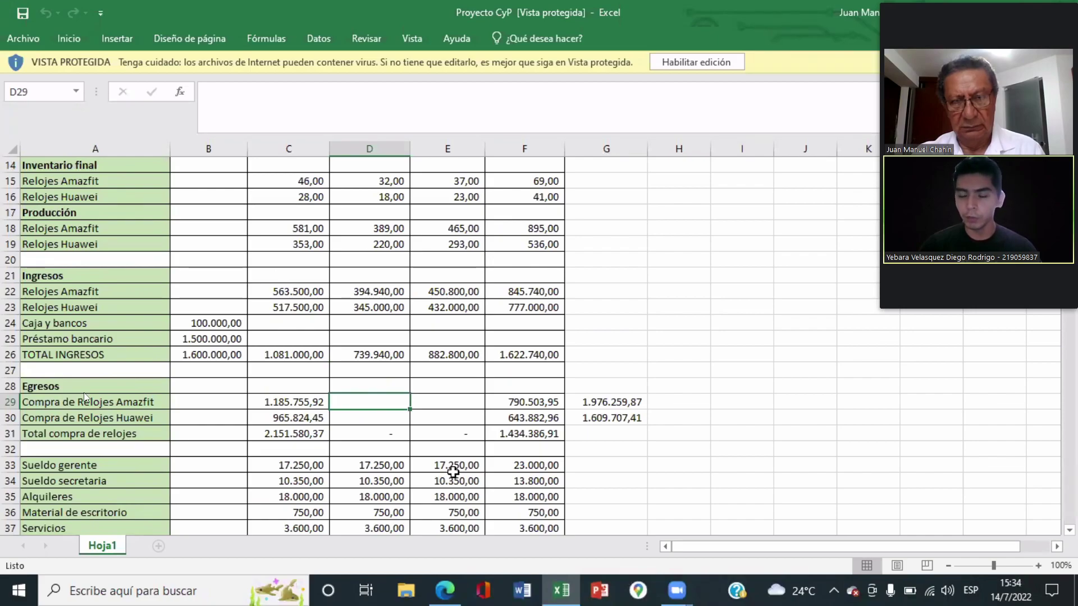
pyautogui.scroll(-1, 453, 471)
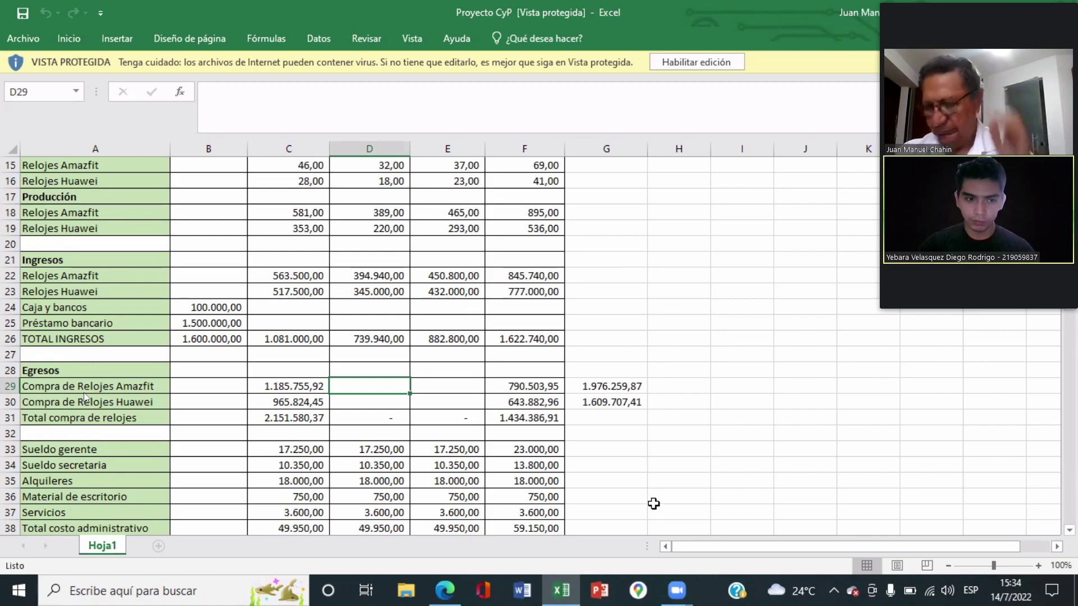
pyautogui.scroll(-1, 558, 460)
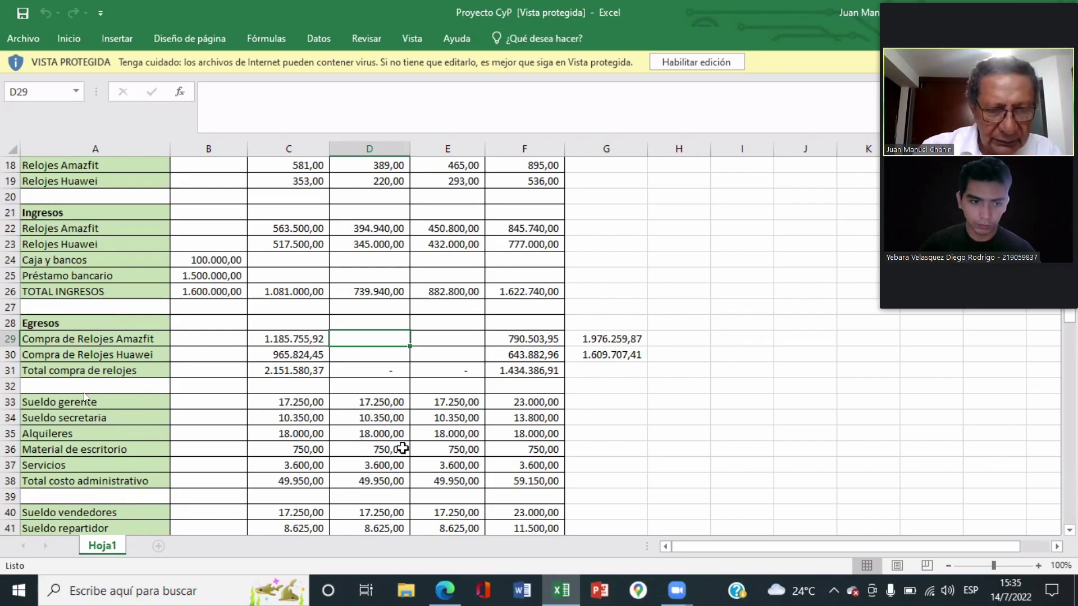
pyautogui.click(531, 419)
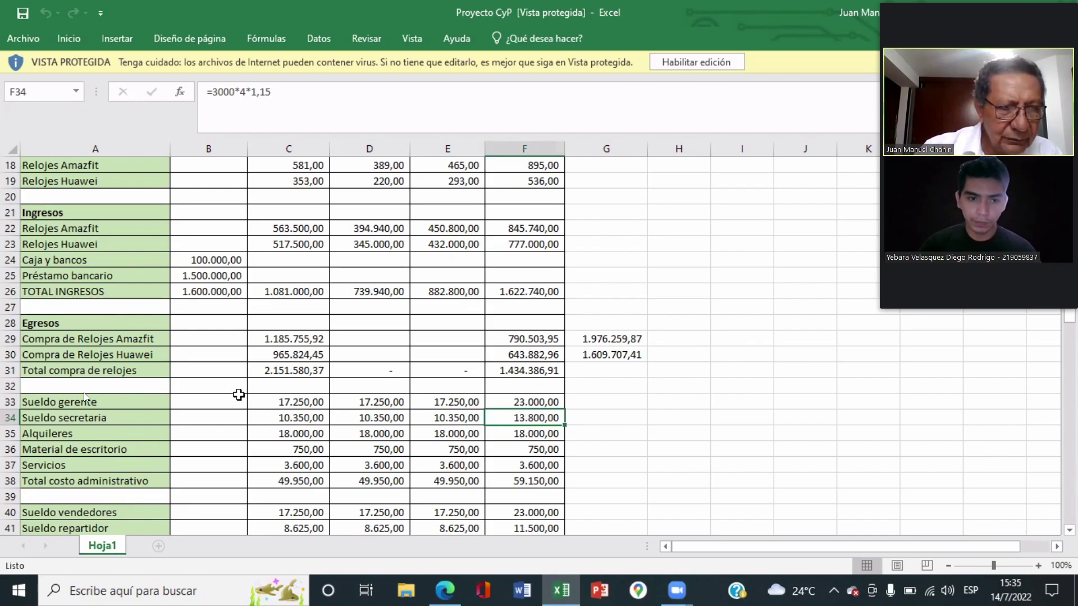
# Inspect the Sueldo vendedores formulas in C40, E40 and F40, plus the Trimestre 4 repartidor and promotor salaries in F41 and F42.
pyautogui.scroll(-1, 298, 438)
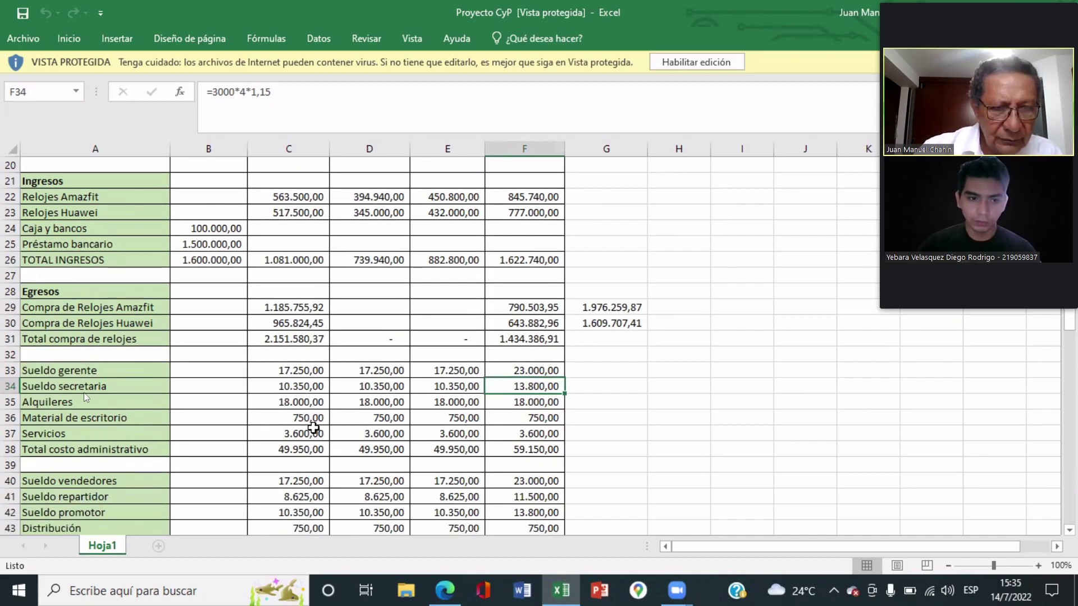
pyautogui.scroll(-1, 312, 430)
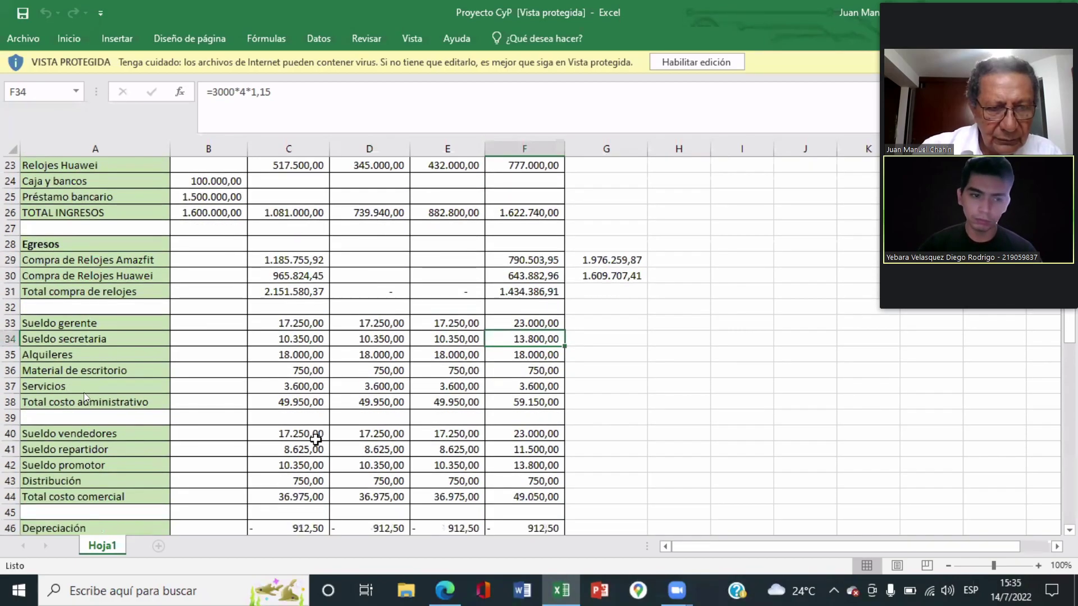
pyautogui.scroll(-1, 317, 439)
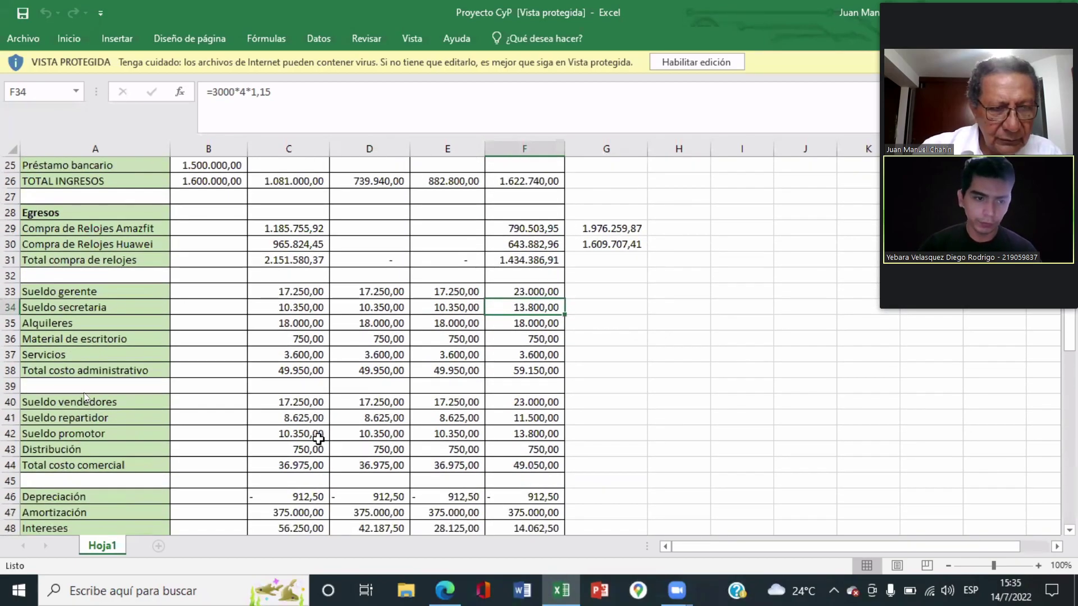
pyautogui.click(319, 405)
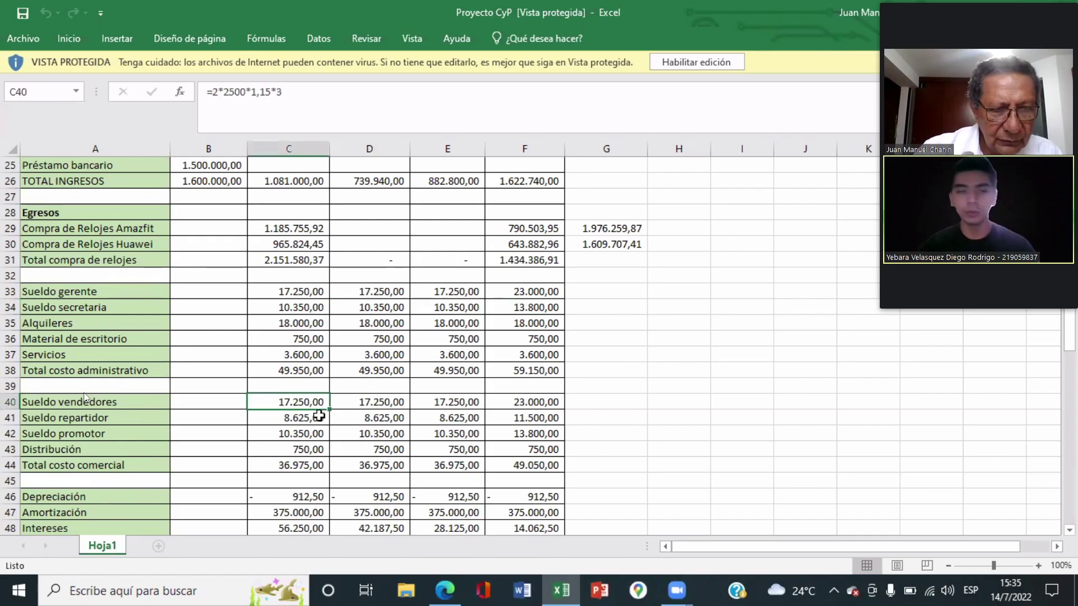
pyautogui.click(465, 404)
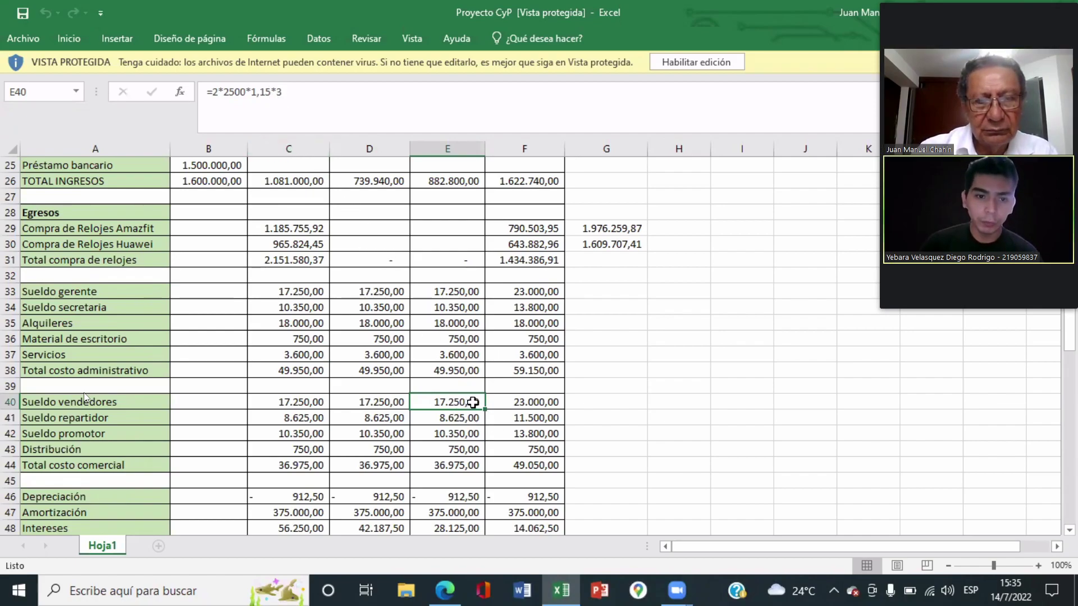
pyautogui.click(539, 405)
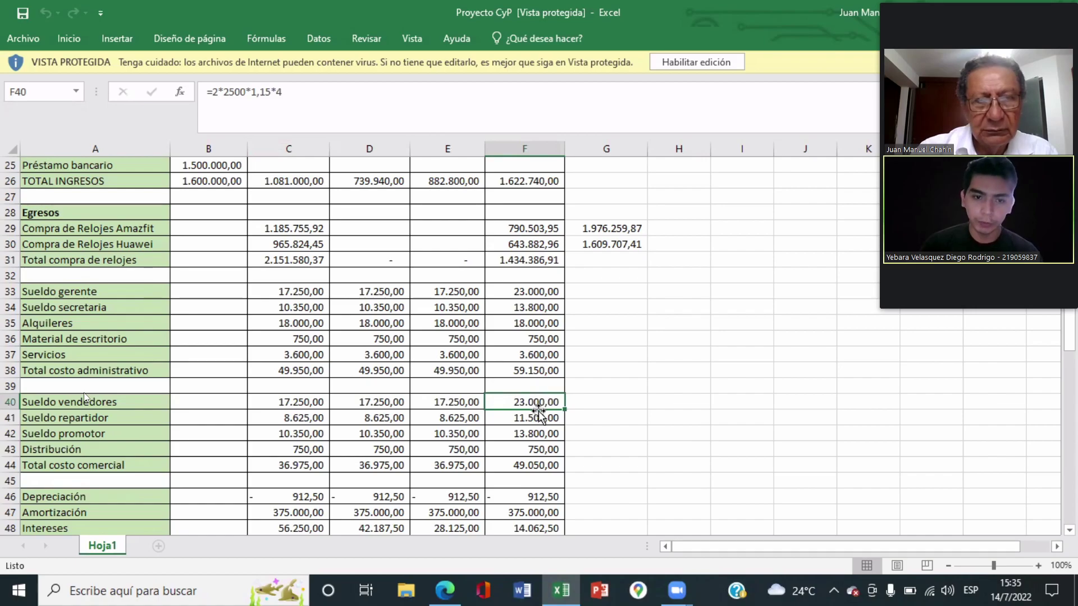
pyautogui.click(538, 418)
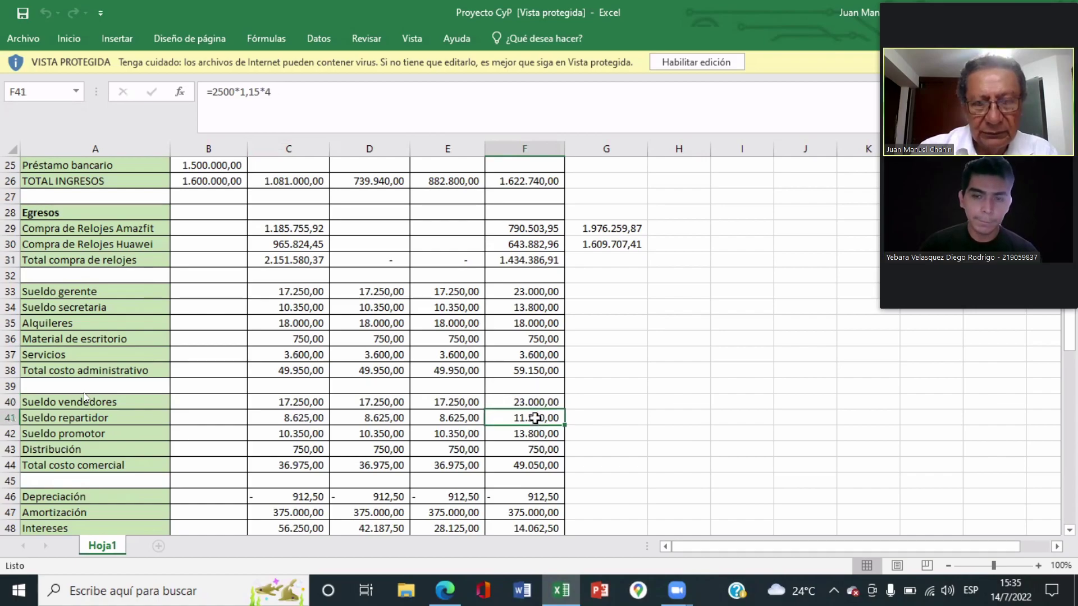
pyautogui.click(538, 434)
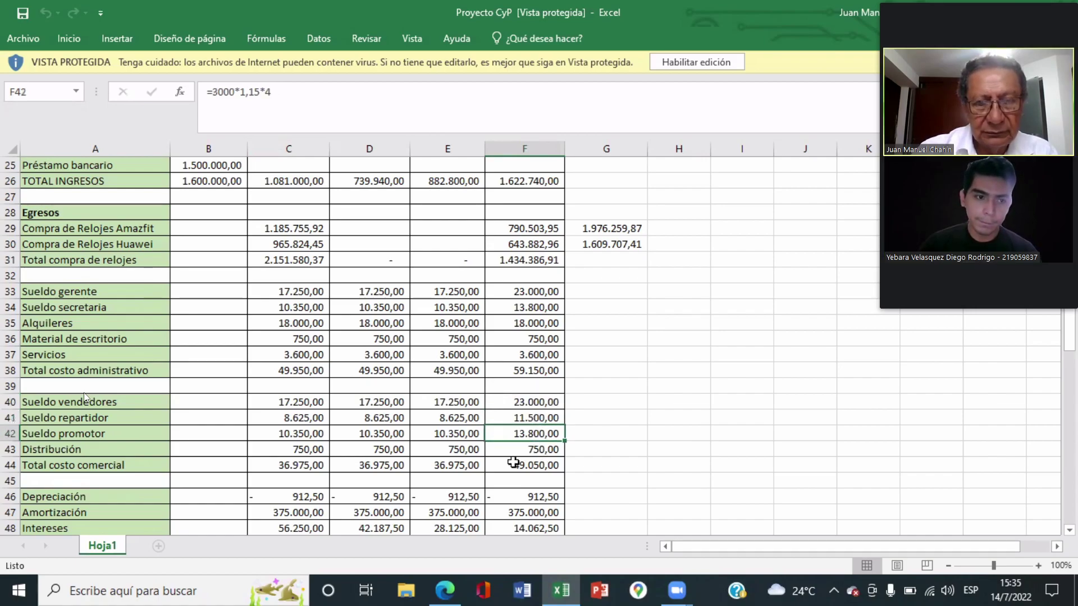
# Inspect the loan schedule's Capital formula in B56 and check the Préstamo bancario cell B25 it refers to.
pyautogui.scroll(-1, 441, 500)
pyautogui.scroll(-1, 441, 501)
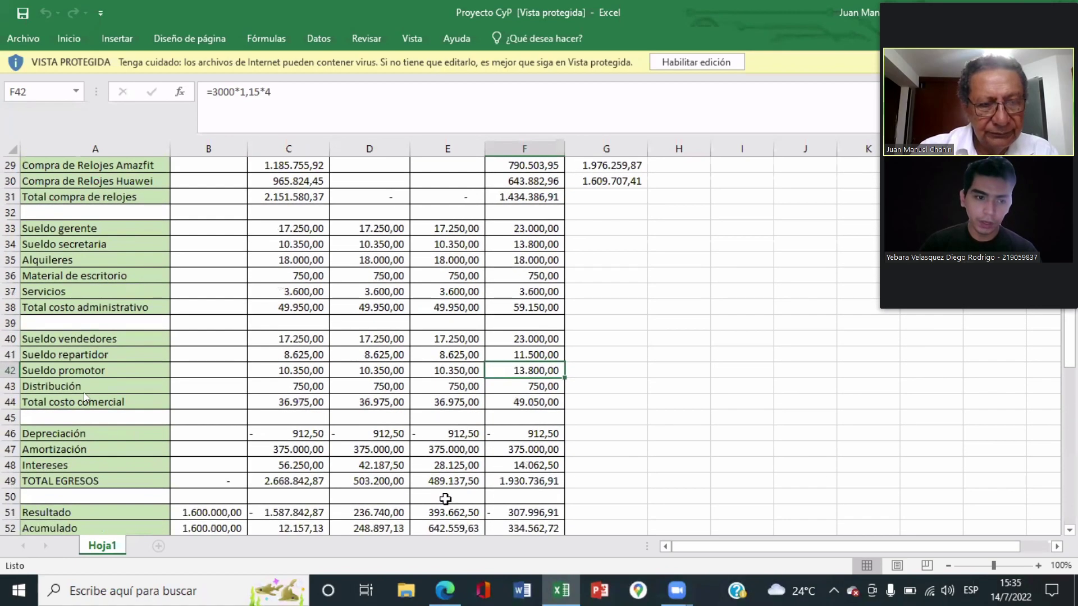
pyautogui.scroll(-1, 448, 497)
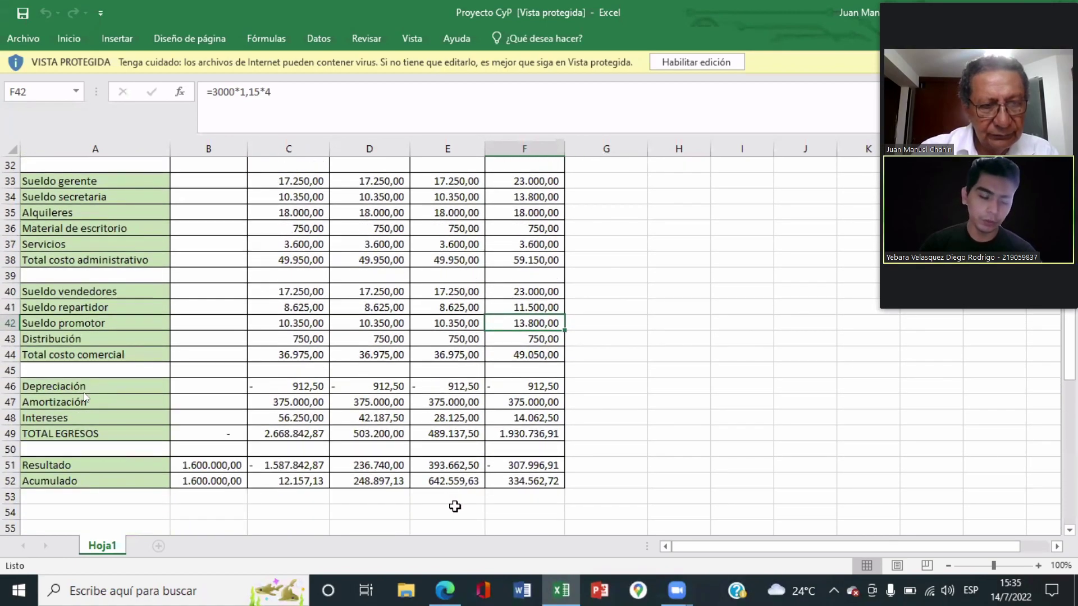
pyautogui.scroll(-2, 456, 502)
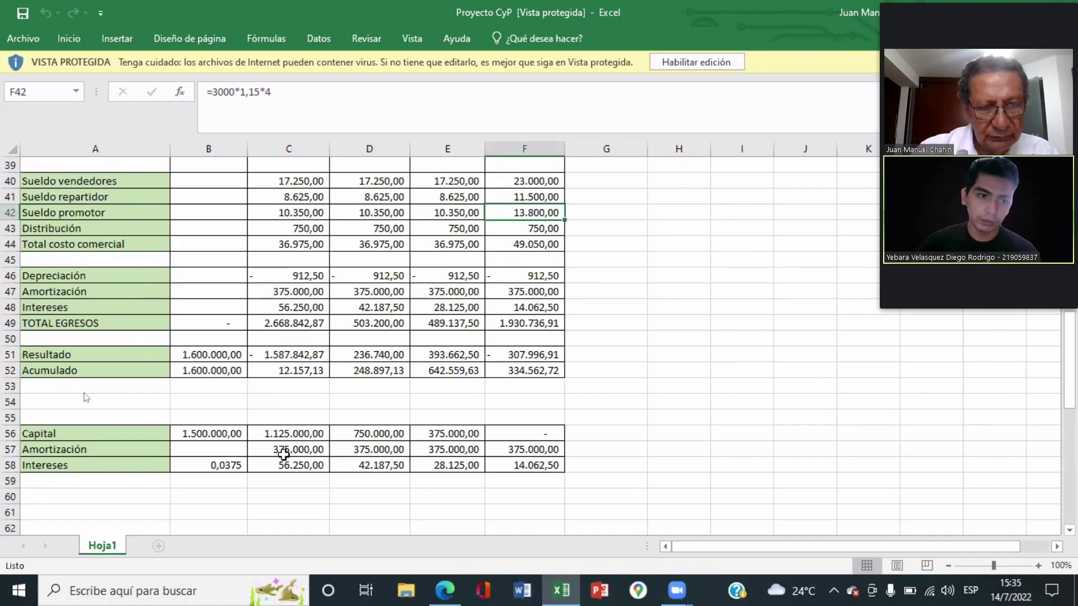
pyautogui.click(233, 439)
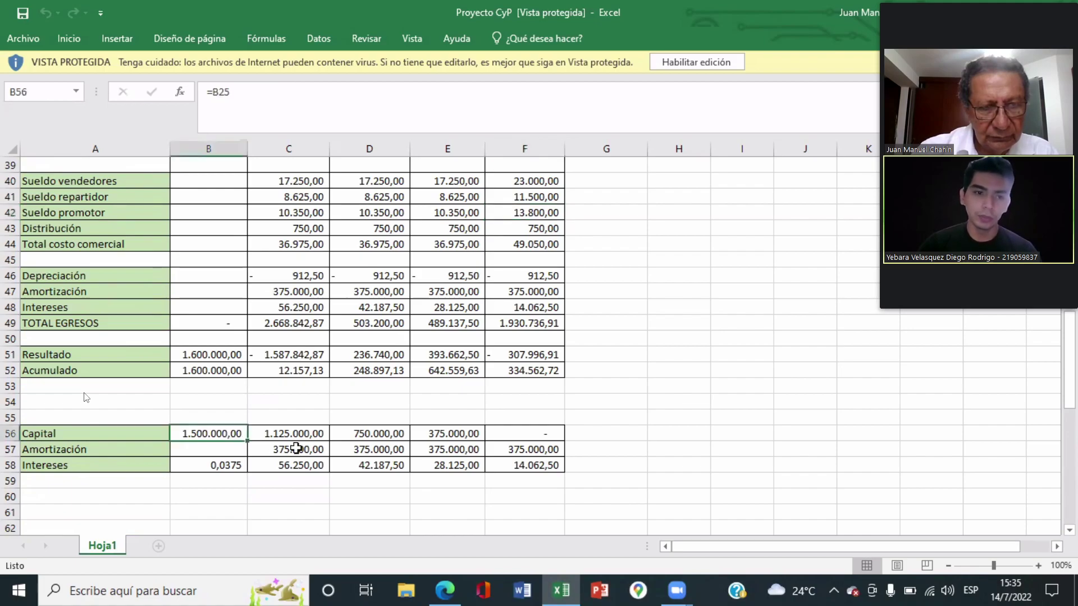
pyautogui.scroll(3, 320, 447)
pyautogui.scroll(3, 329, 446)
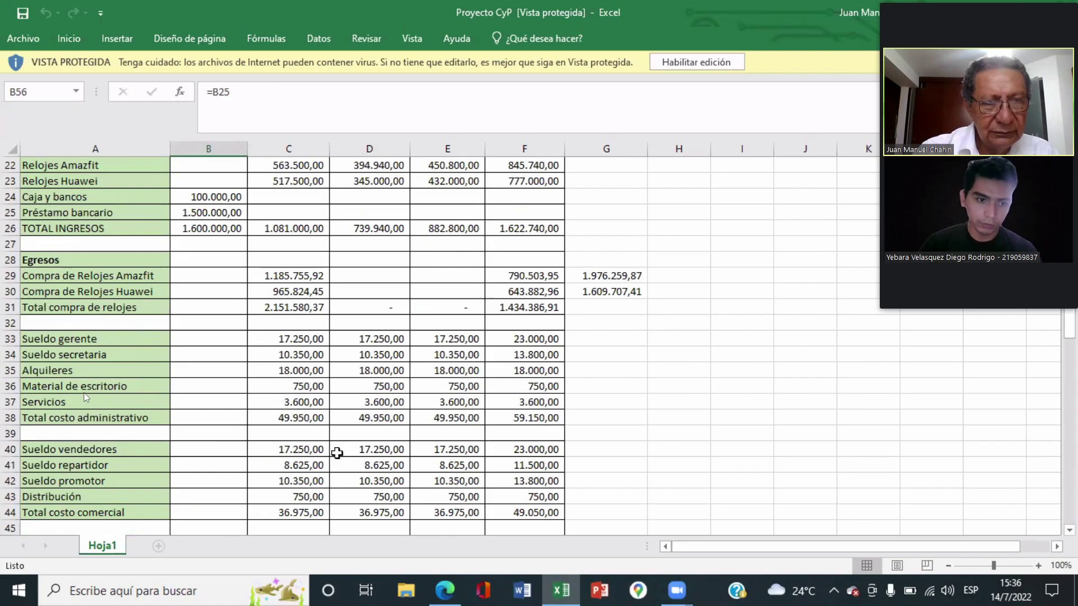
# Examine the Depreciación, Amortización, Intereses, TOTAL EGRESOS, Resultado and Acumulado rows against the loan schedule in rows 56 to 58.
pyautogui.scroll(-3, 337, 457)
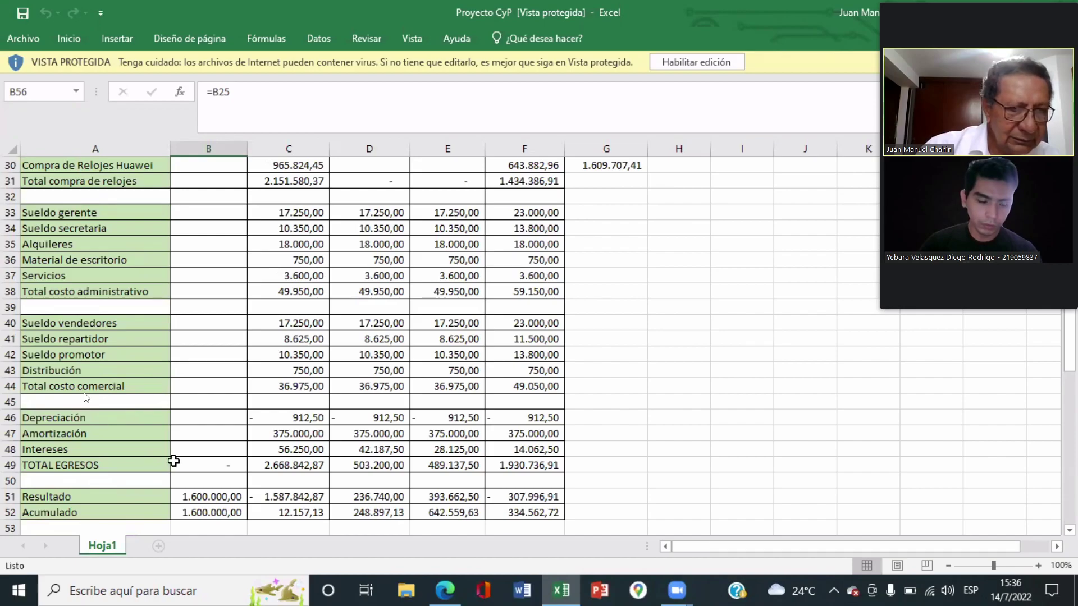
pyautogui.scroll(-1, 168, 456)
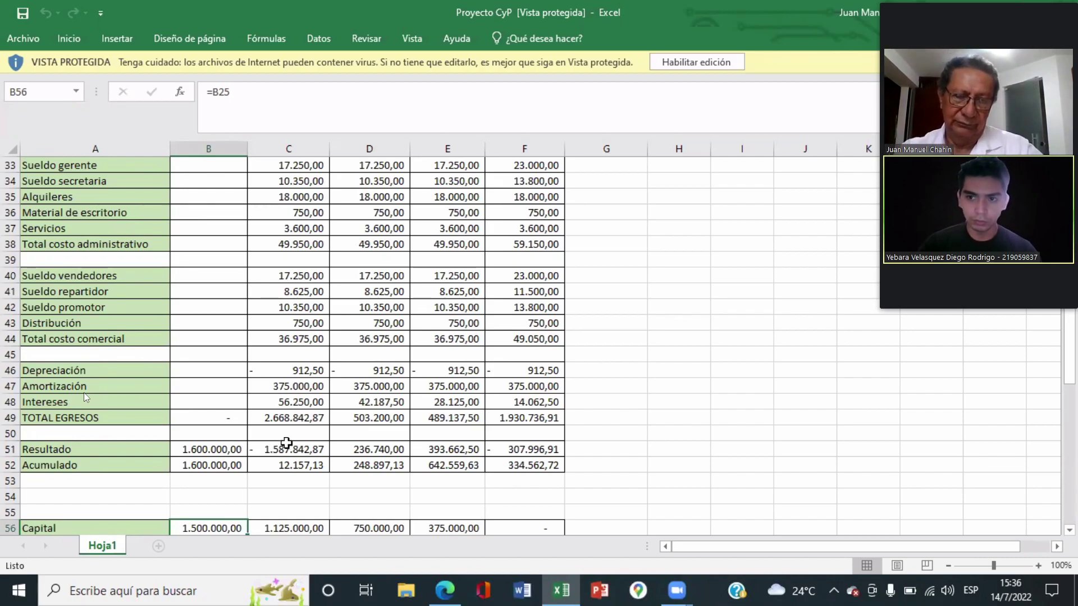
pyautogui.scroll(-1, 286, 444)
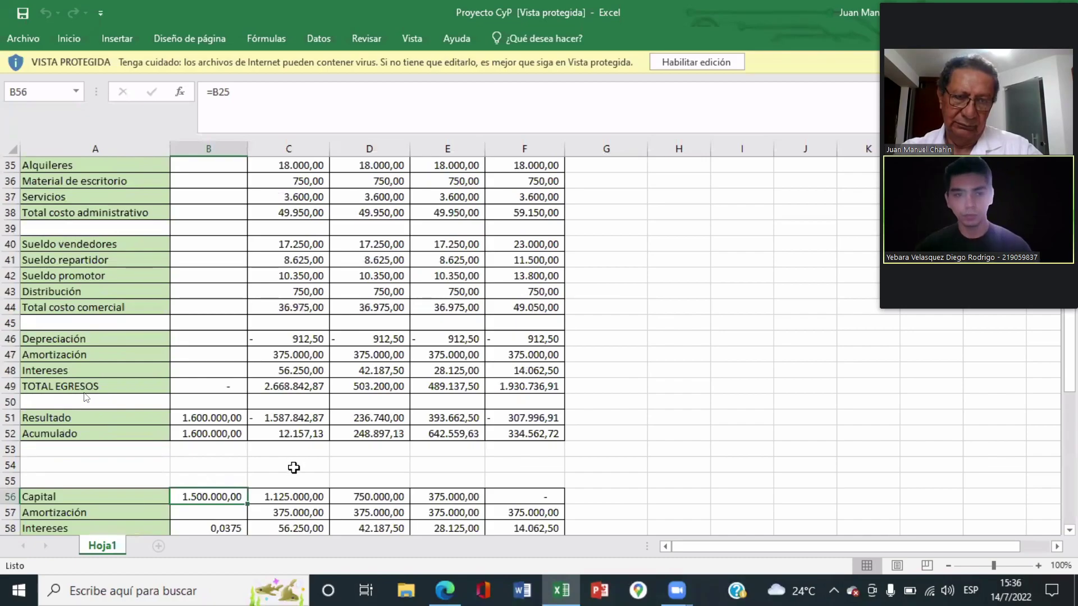
pyautogui.scroll(5, 295, 473)
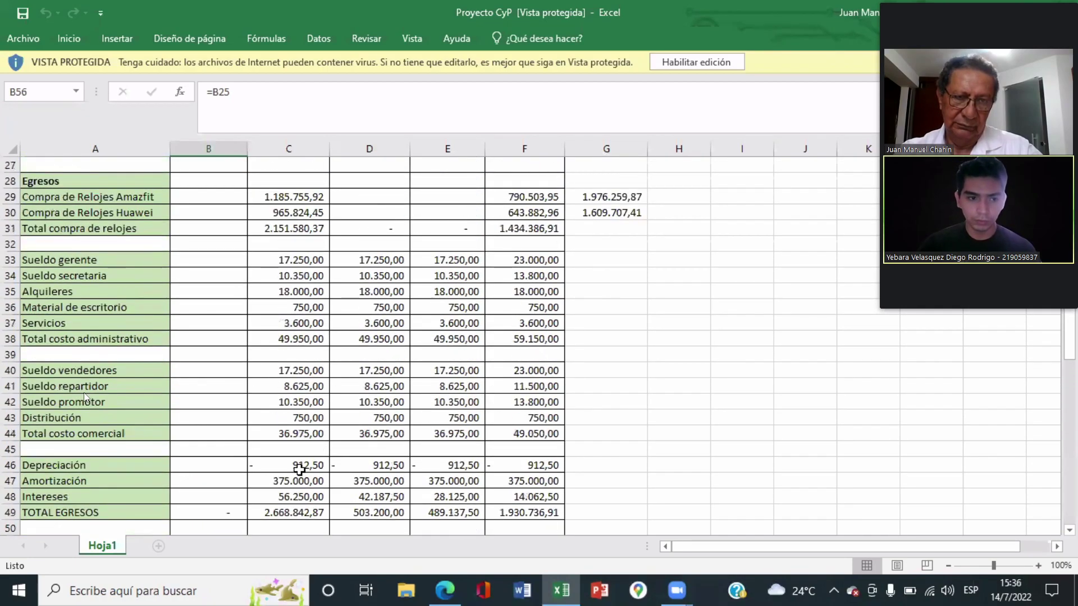
pyautogui.scroll(1, 317, 481)
pyautogui.scroll(-1, 328, 484)
pyautogui.scroll(-4, 336, 486)
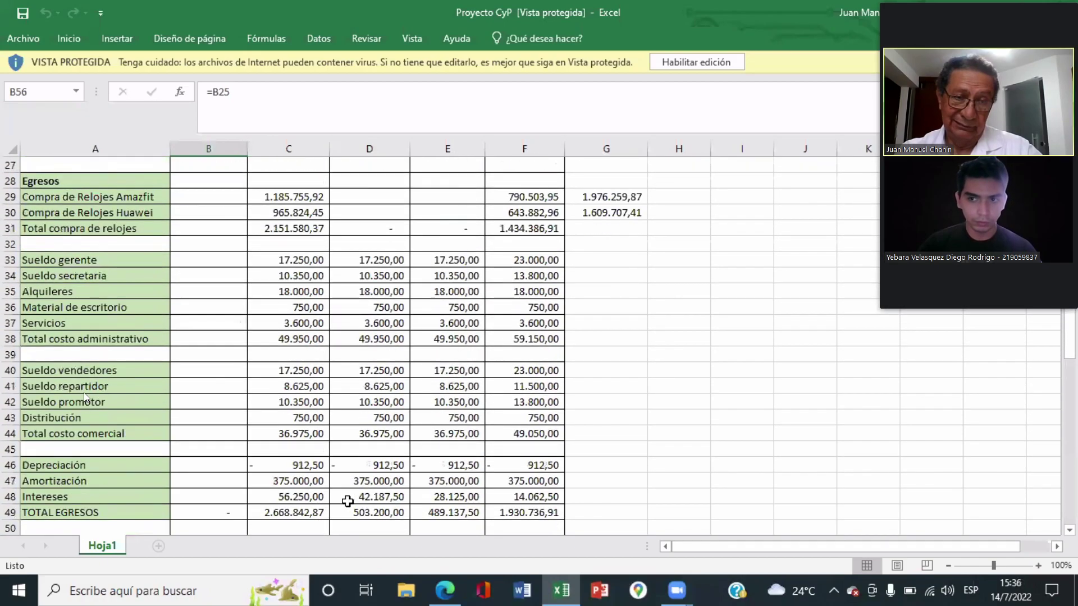
pyautogui.scroll(-1, 362, 505)
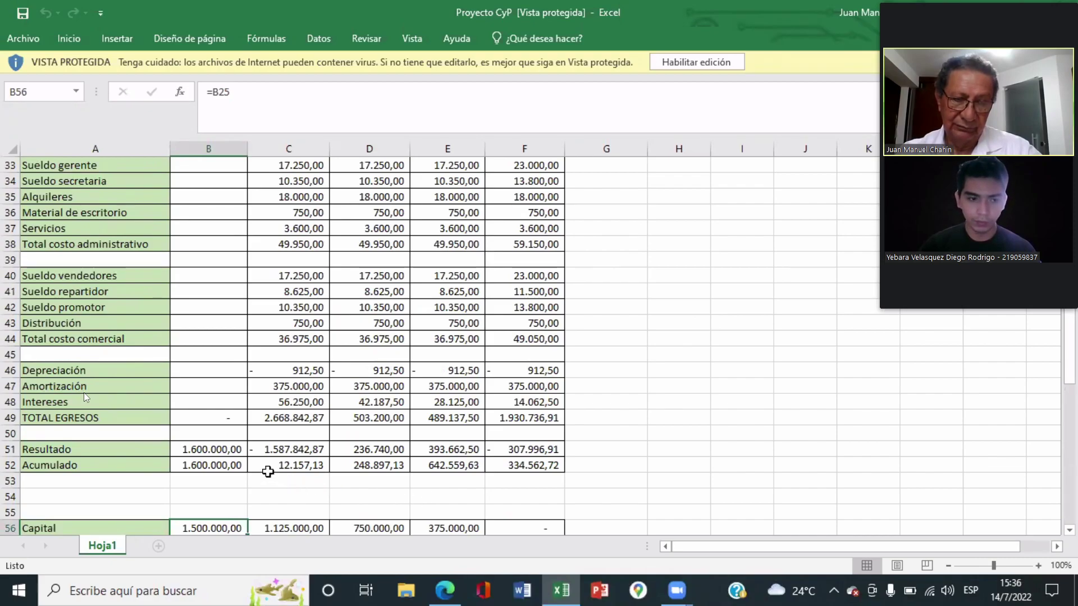
pyautogui.scroll(-1, 273, 466)
pyautogui.scroll(-1, 274, 466)
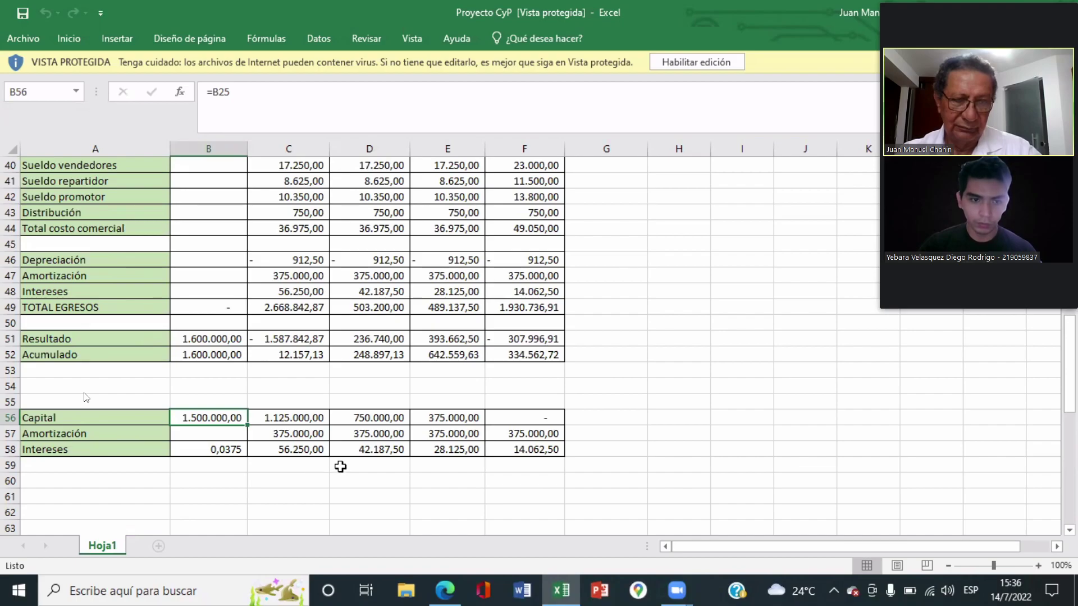
# Review the budget again from the Producción and Ingresos rows through Egresos and Acumulado to the loan schedule.
pyautogui.scroll(2, 337, 463)
pyautogui.scroll(3, 342, 457)
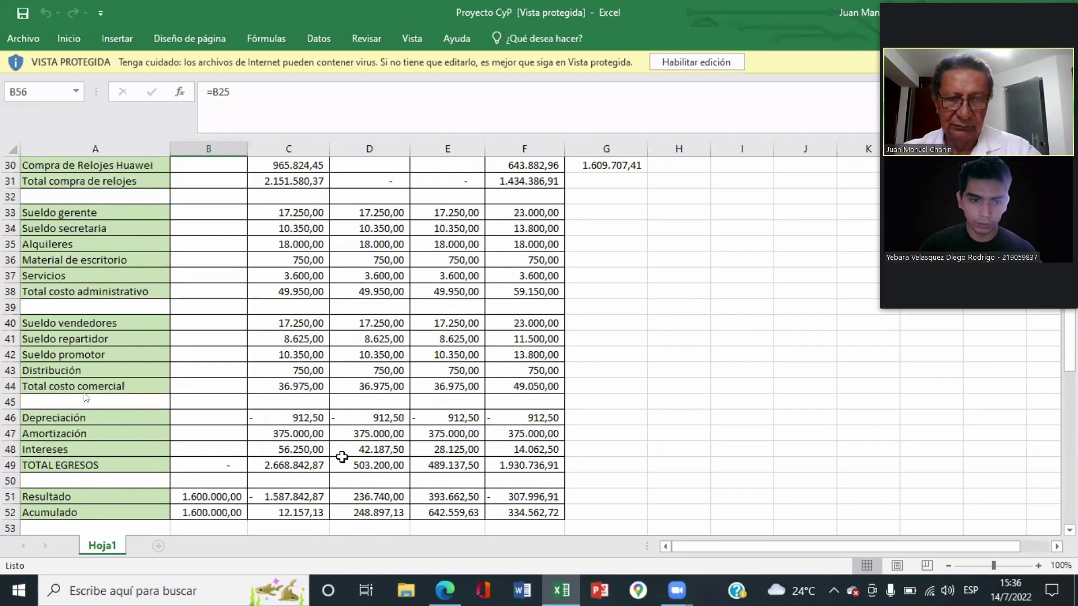
pyautogui.scroll(3, 351, 470)
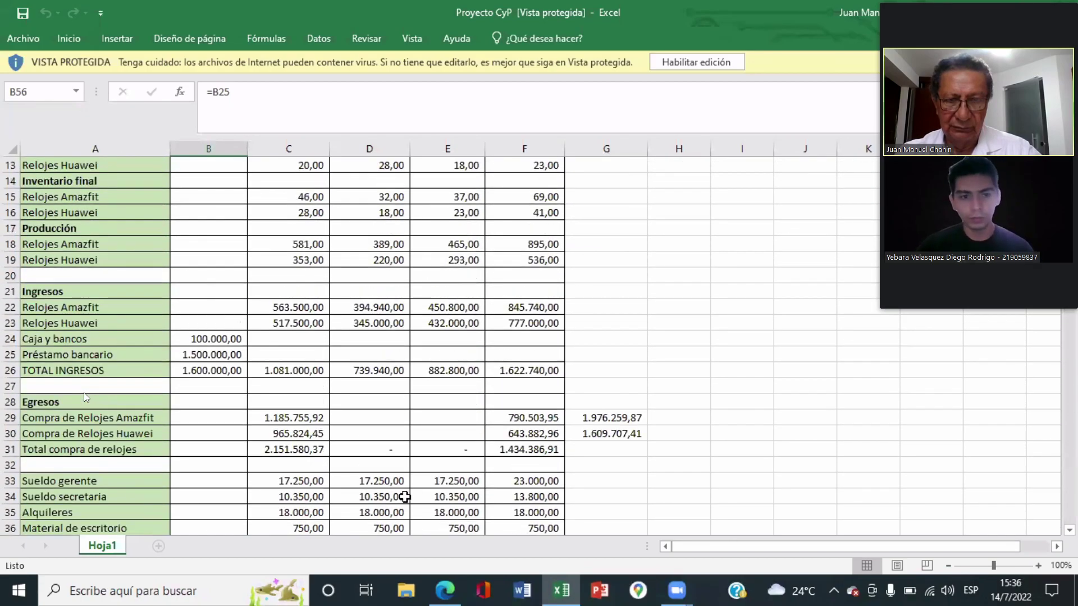
pyautogui.scroll(-4, 405, 497)
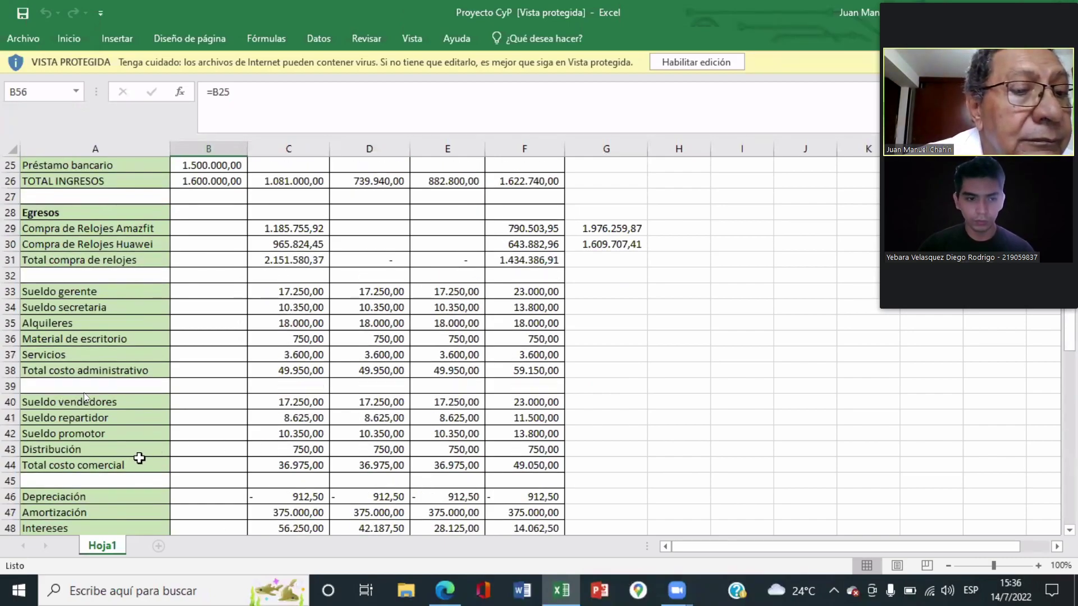
pyautogui.scroll(2, 354, 383)
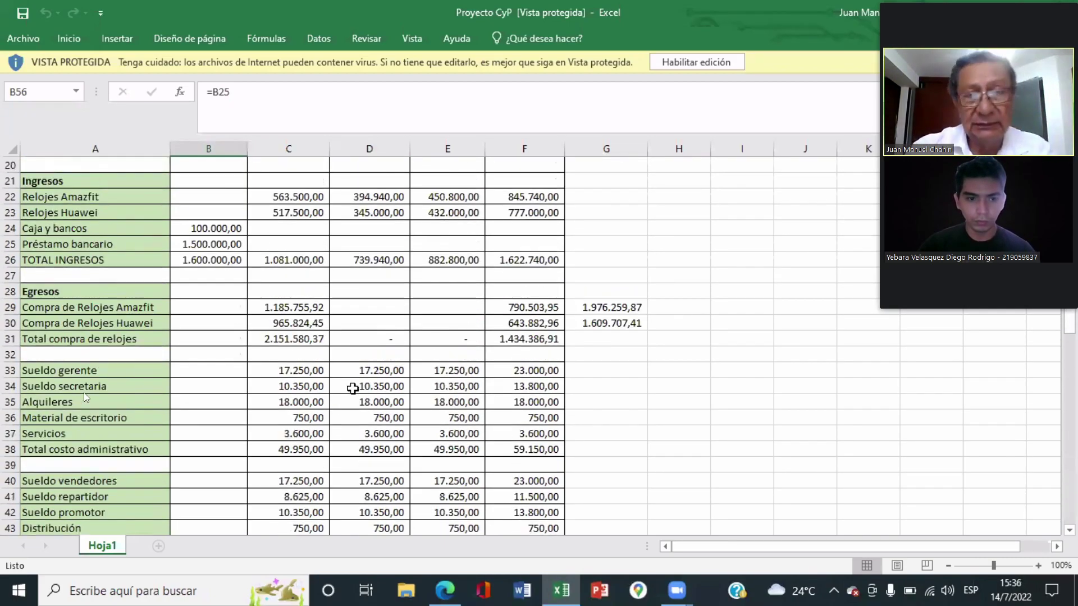
pyautogui.scroll(2, 354, 383)
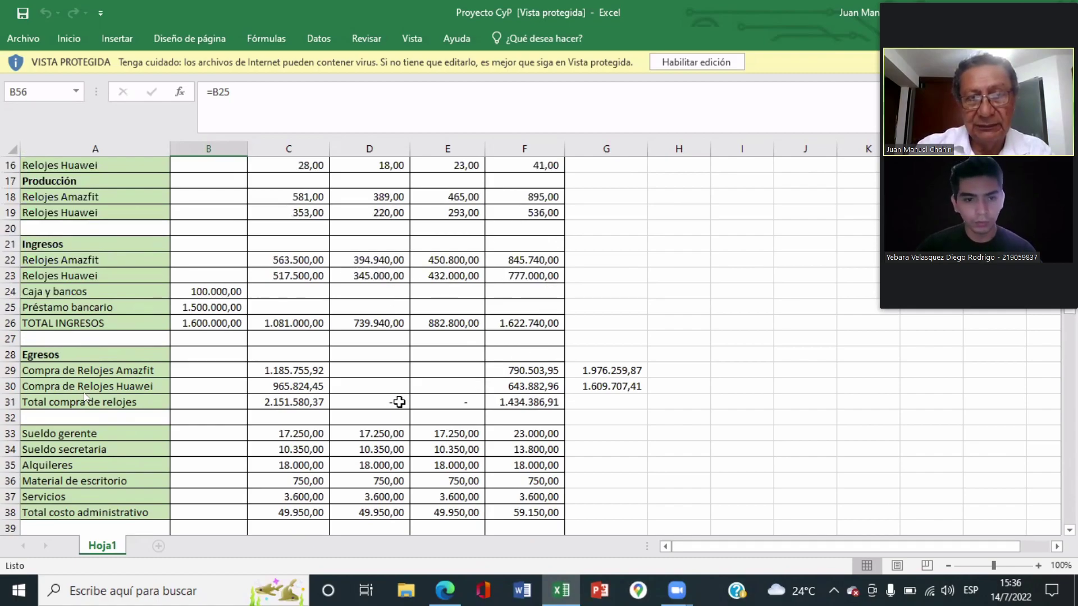
pyautogui.scroll(-5, 397, 402)
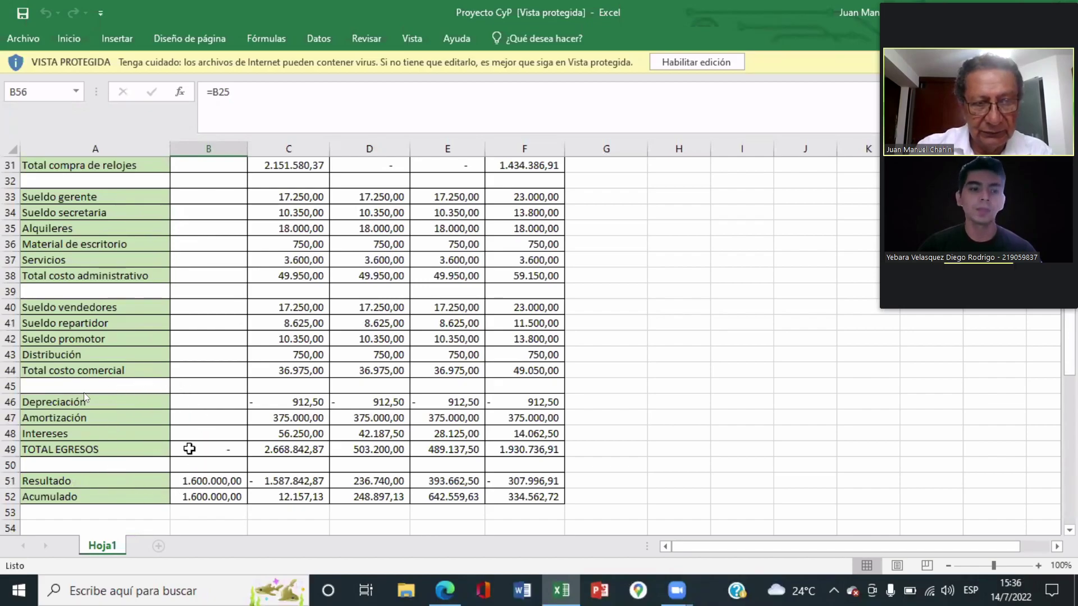
pyautogui.scroll(-1, 293, 483)
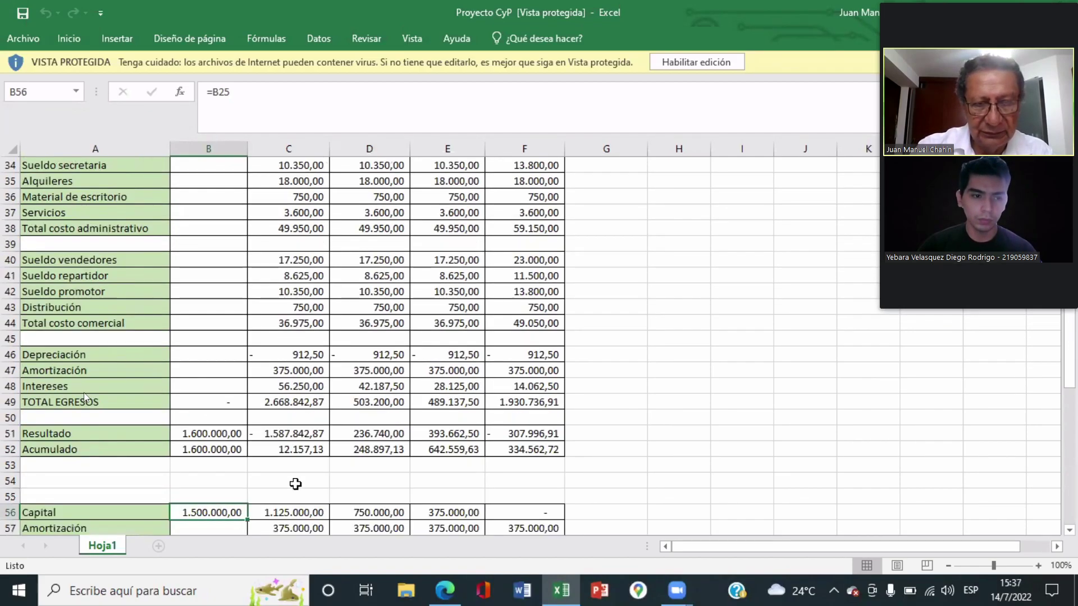
pyautogui.scroll(-1, 292, 464)
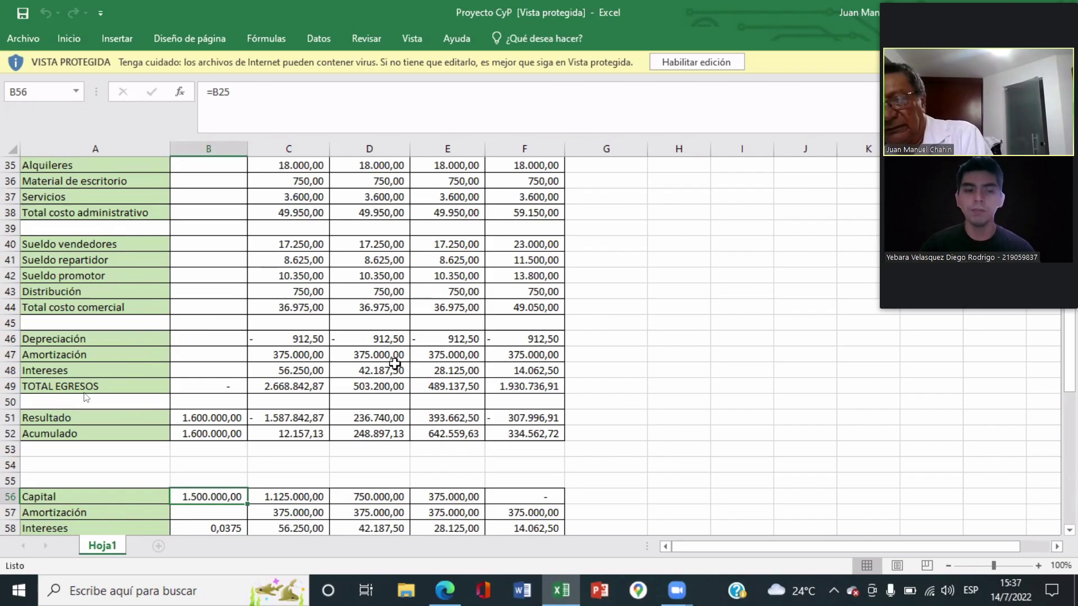
pyautogui.scroll(-4, 546, 386)
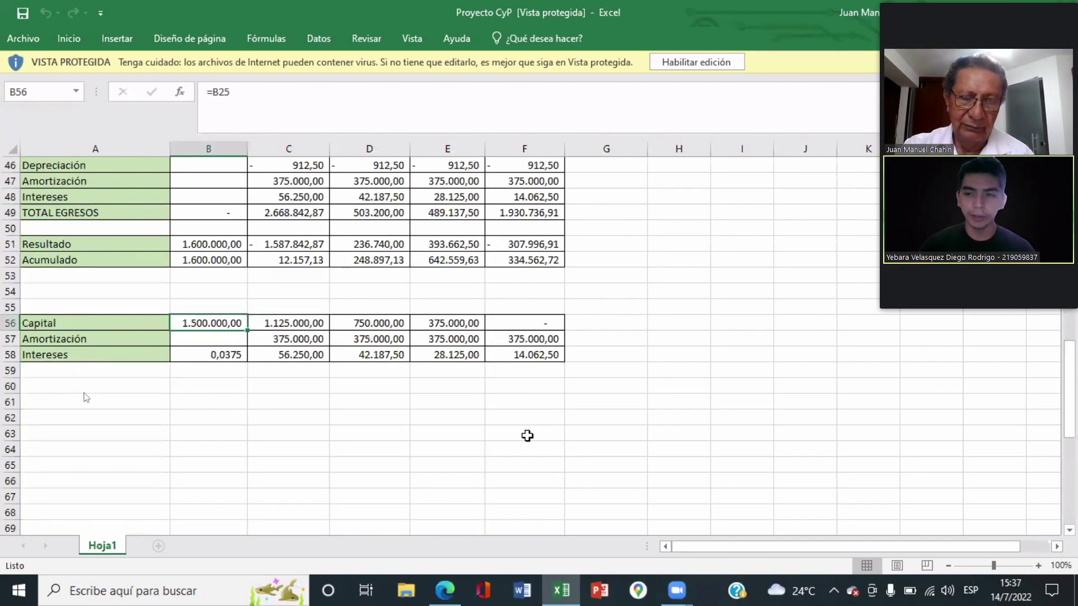
pyautogui.scroll(4, 527, 443)
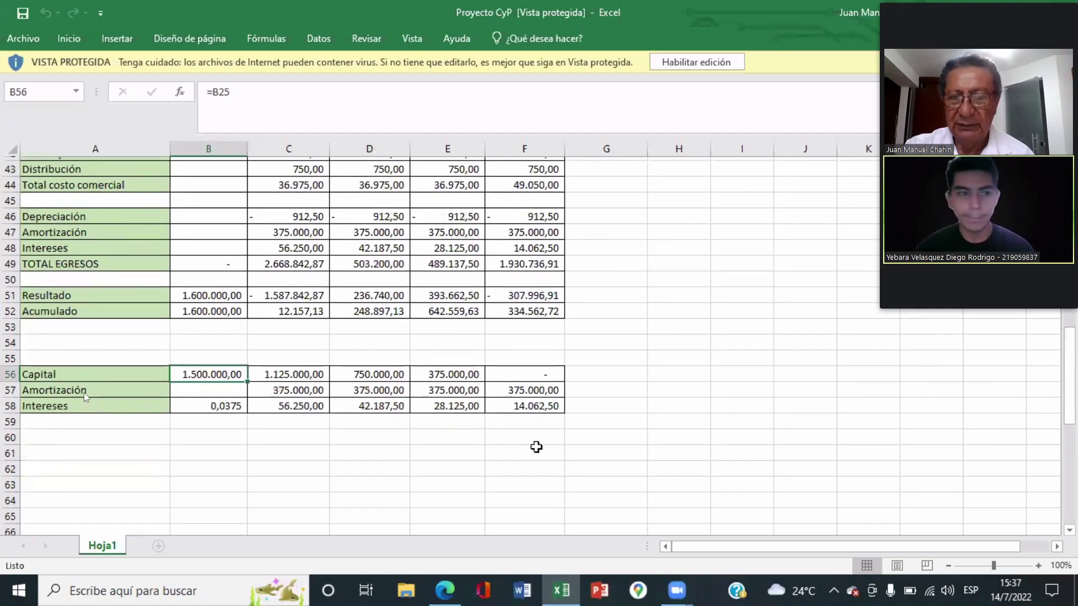
# Review the budget back from the loan schedule through Egresos and Ingresos to the Ventas actuales rows.
pyautogui.scroll(6, 540, 441)
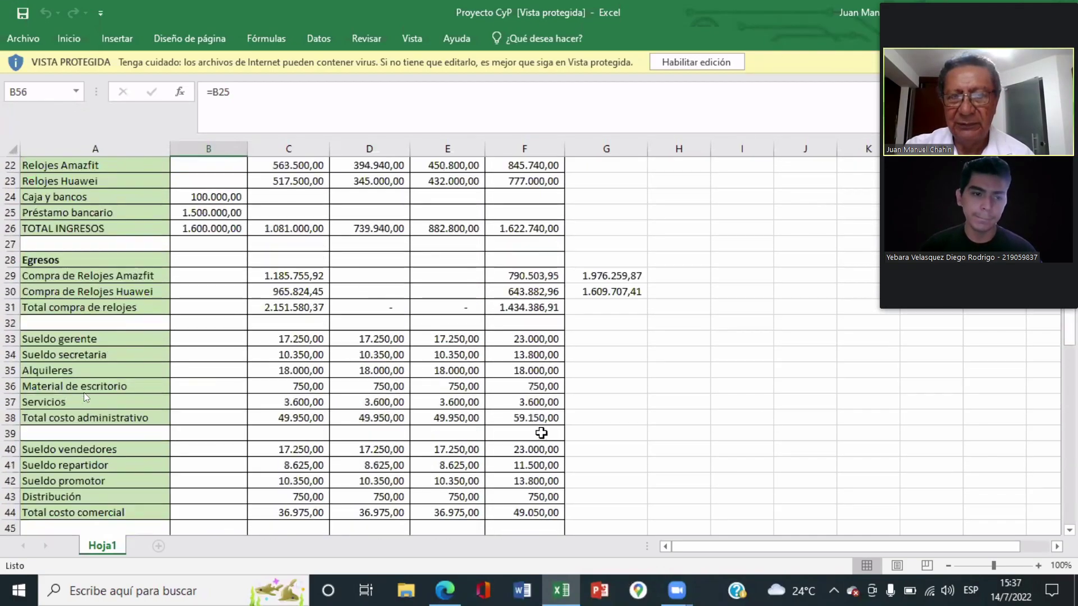
pyautogui.scroll(4, 545, 433)
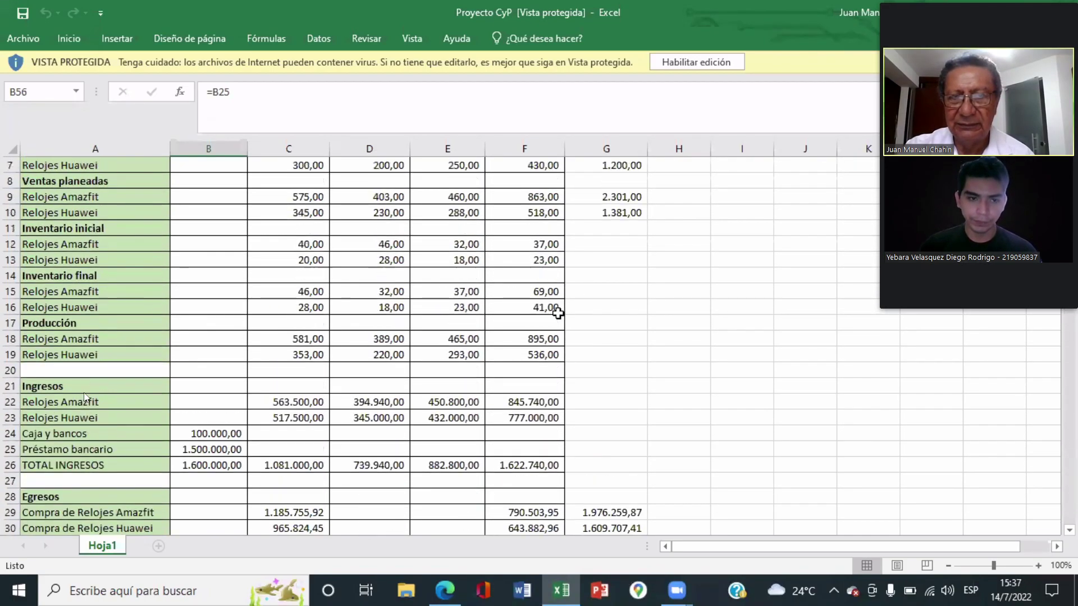
pyautogui.scroll(2, 556, 347)
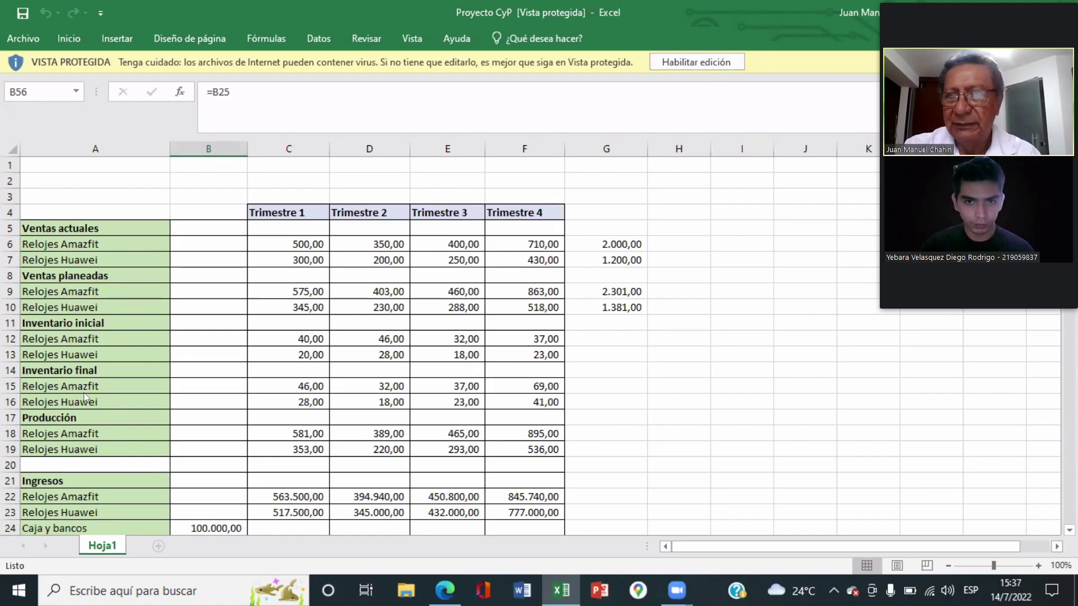
# Switch to the Google Classroom submission in Edge, grade it 65 out of 100 and return it to the student.
pyautogui.hotkey('alt', 'Tab')
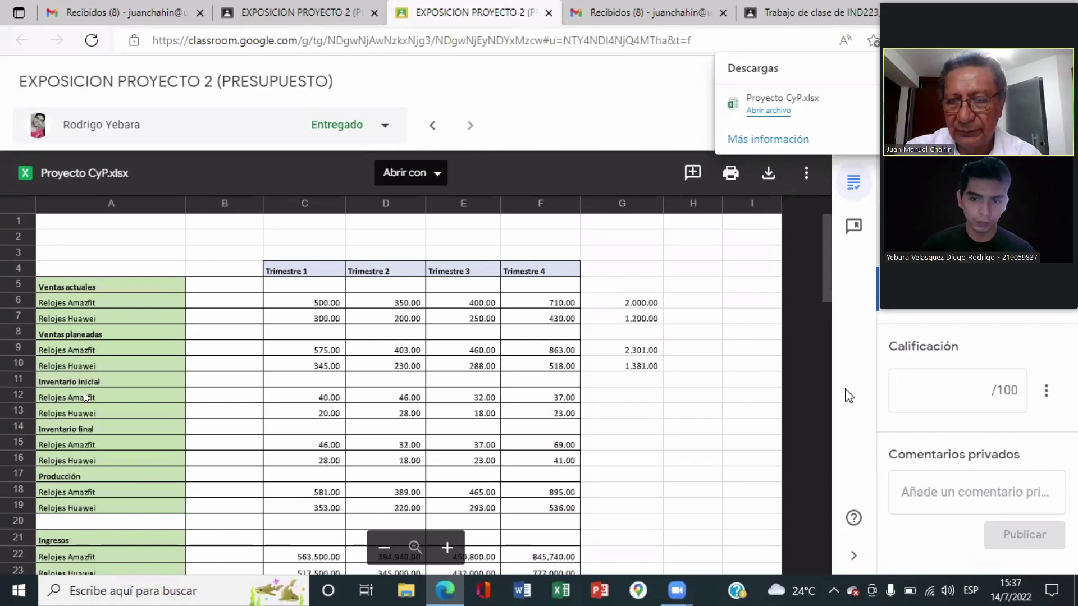
pyautogui.scroll(-2, 495, 359)
pyautogui.scroll(2, 577, 344)
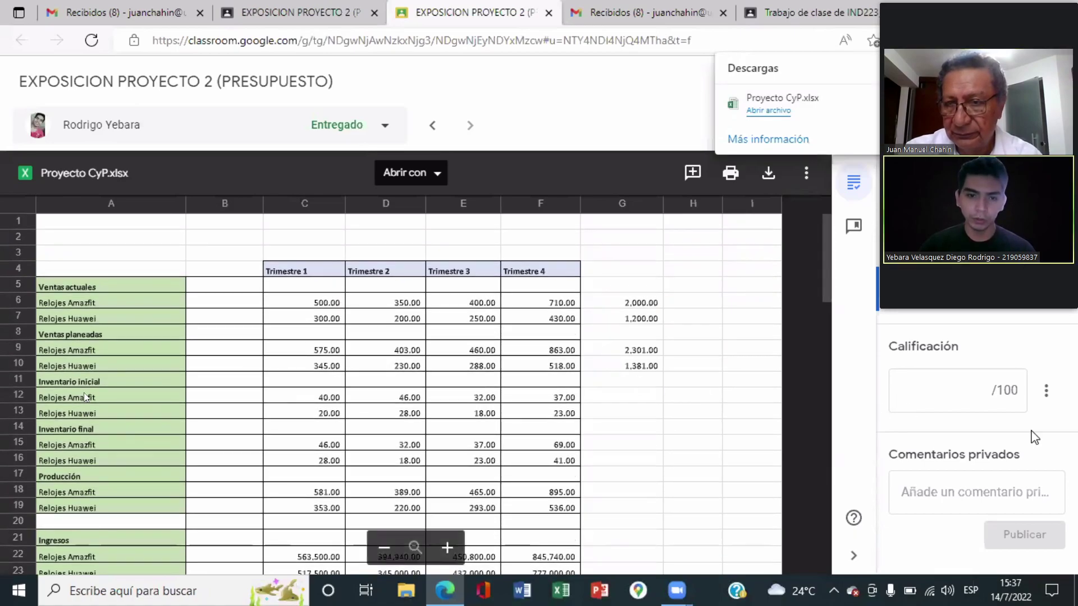
pyautogui.click(986, 396)
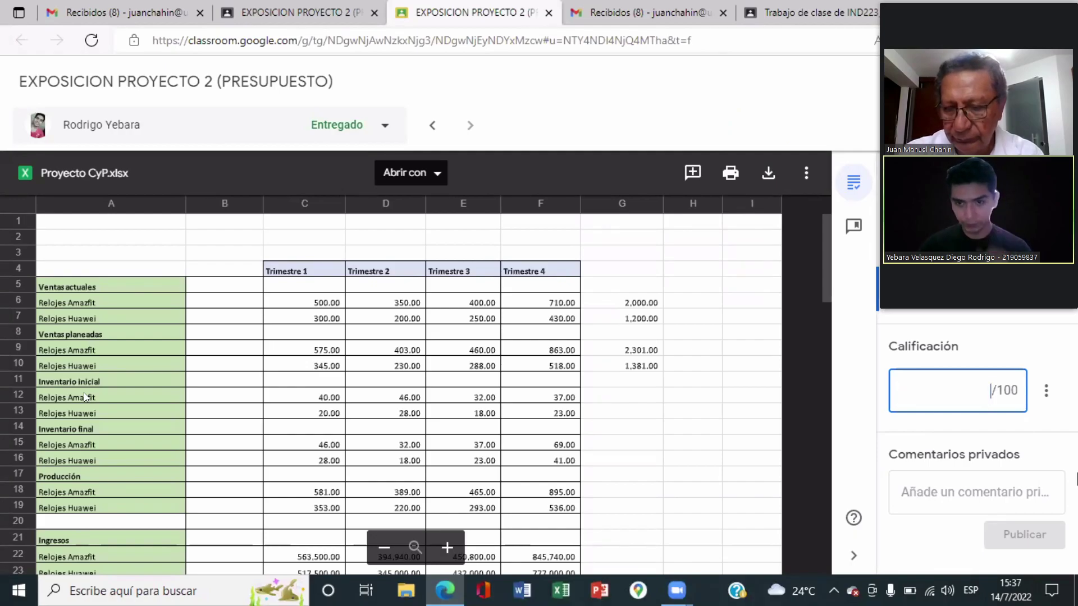
pyautogui.write('65')
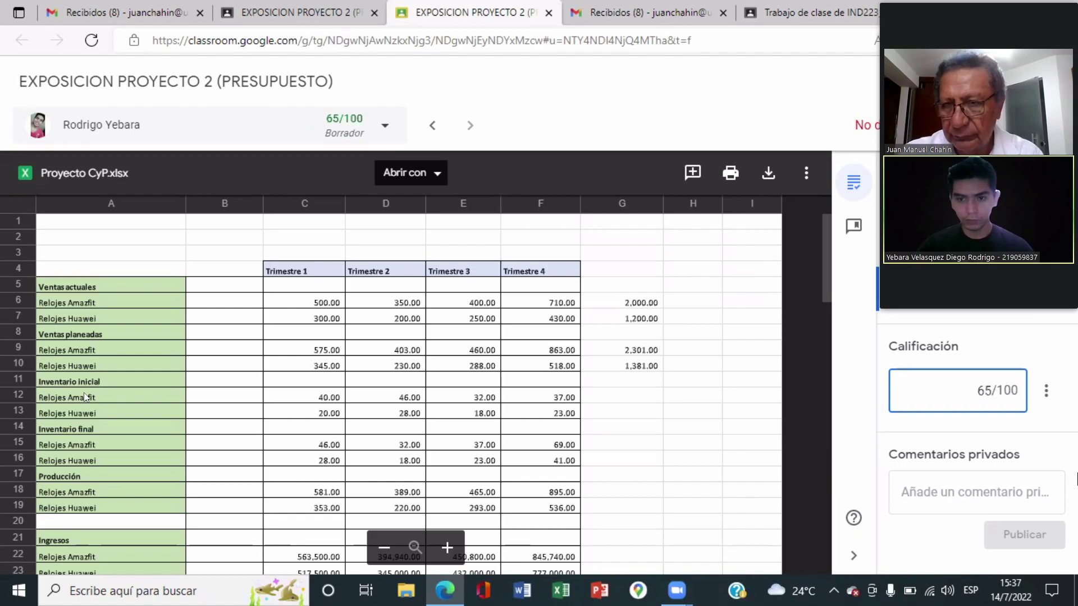
pyautogui.click(1038, 125)
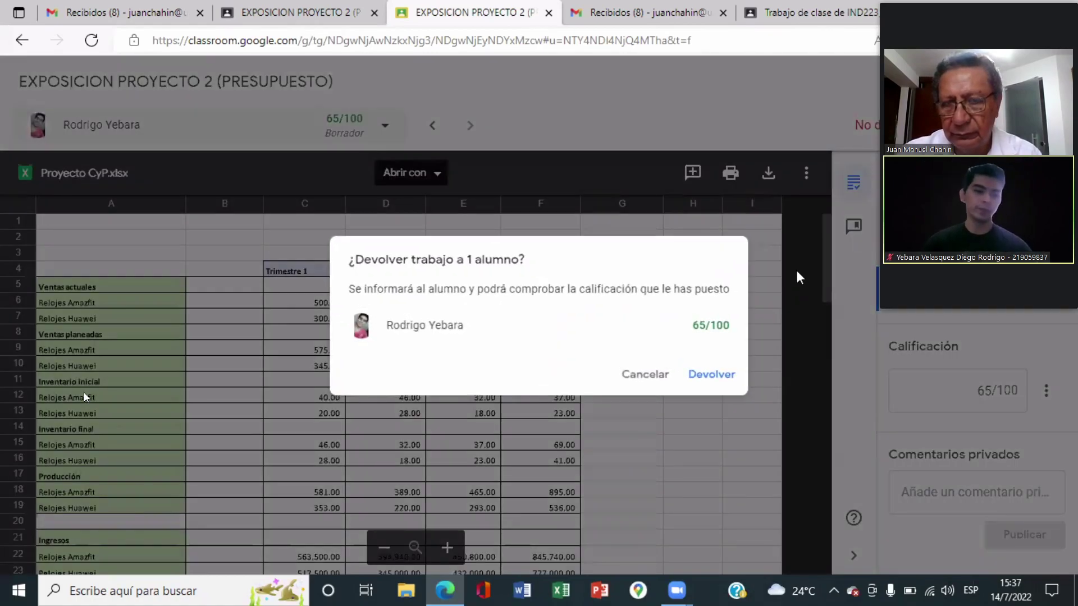
pyautogui.click(711, 374)
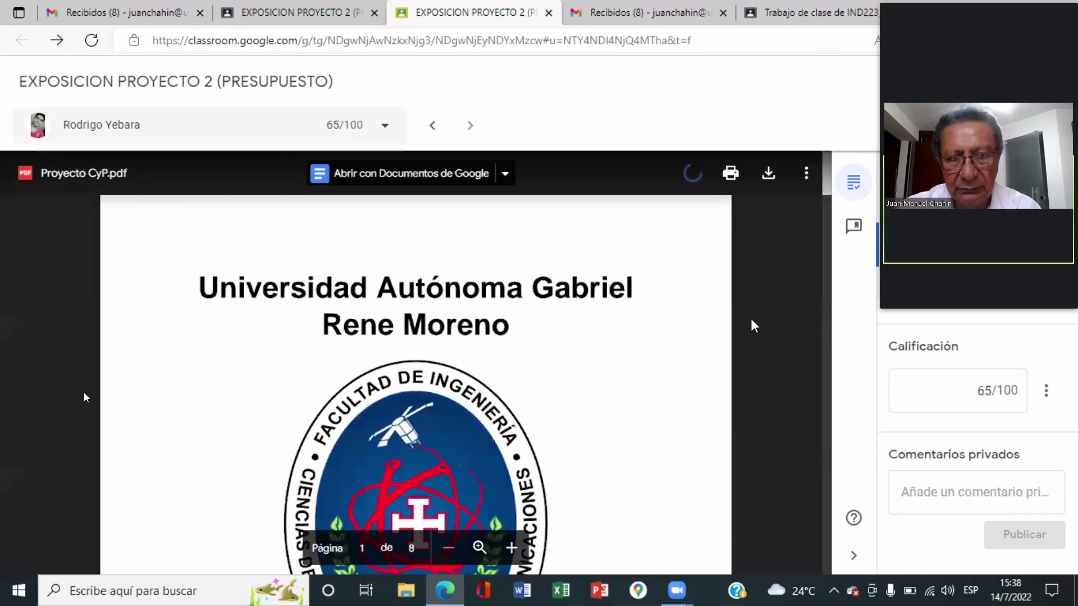
# Check the Integrantes on the cover page of Proyecto CyP.pdf and look through the student list for the other team member.
pyautogui.scroll(-10, 637, 390)
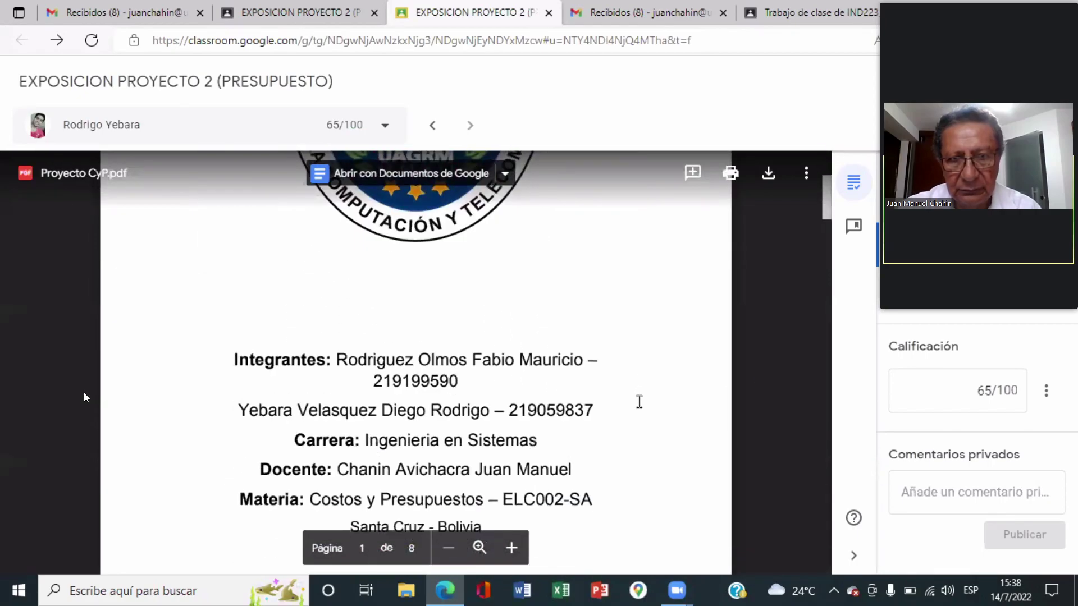
pyautogui.click(385, 125)
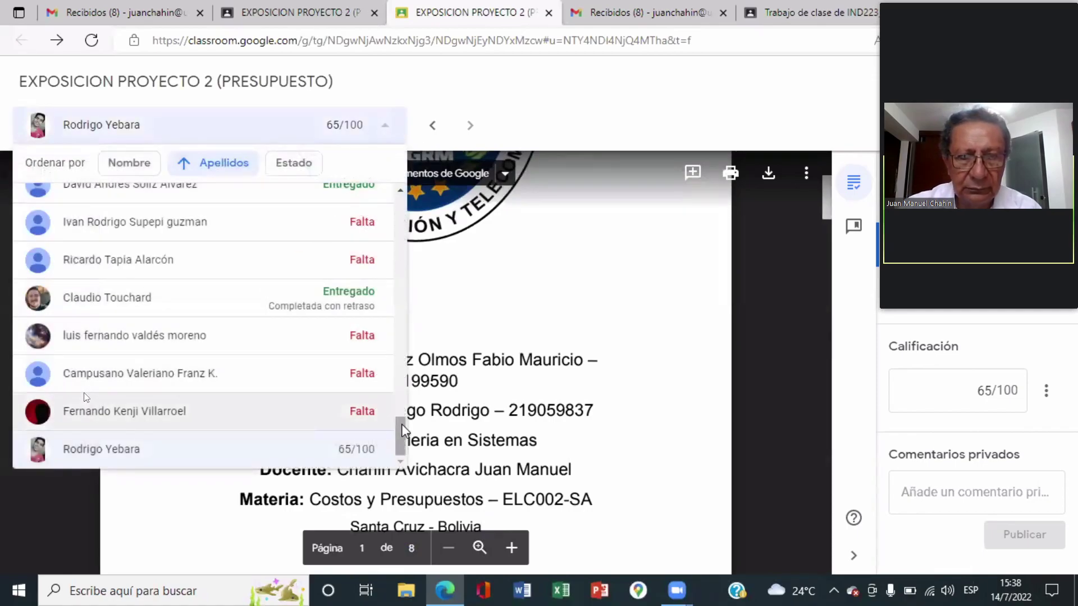
pyautogui.moveTo(402, 430); pyautogui.dragTo(466, 339)
pyautogui.scroll(1, 86, 398)
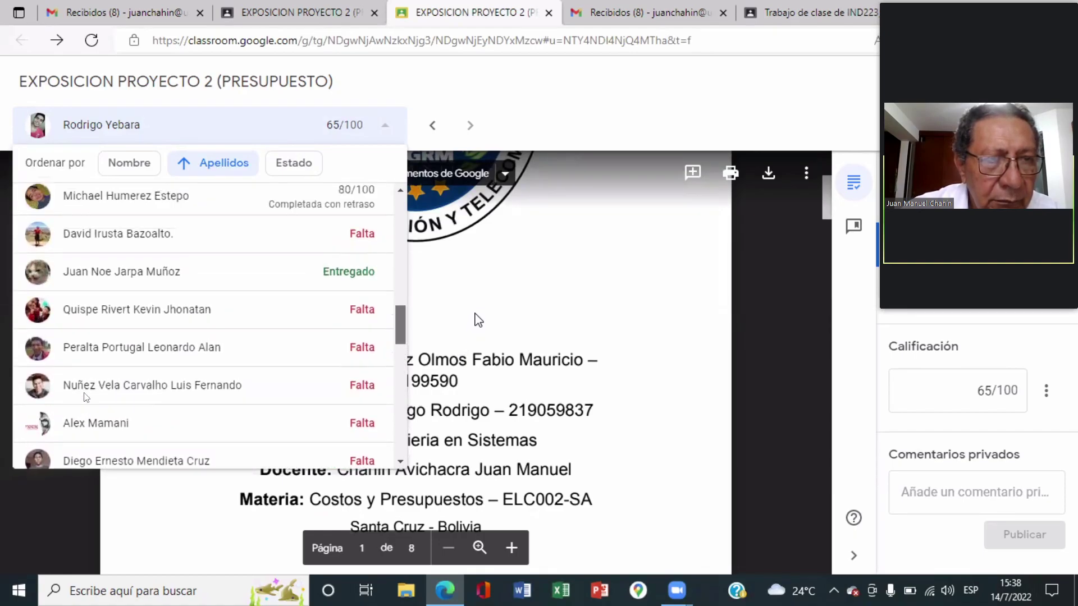
pyautogui.scroll(3, 86, 397)
pyautogui.scroll(1, 86, 398)
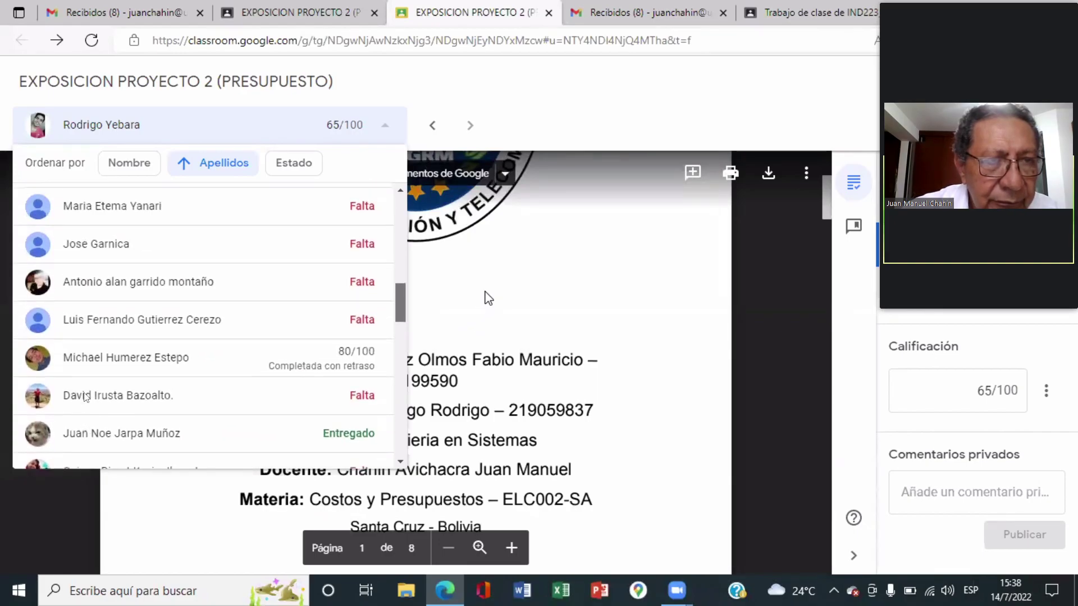
pyautogui.scroll(3, 86, 397)
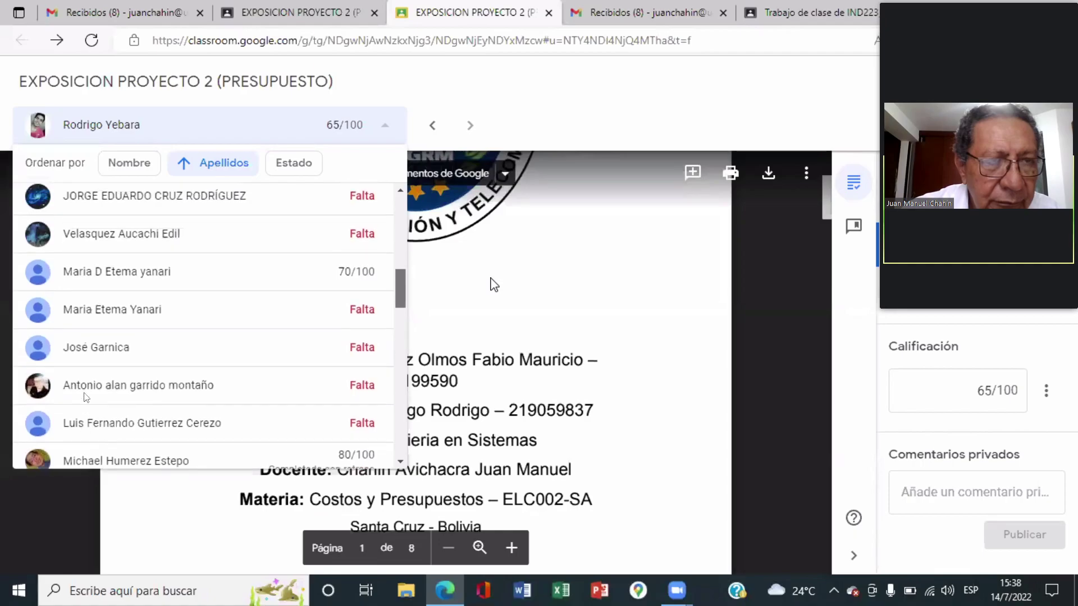
pyautogui.scroll(3, 86, 398)
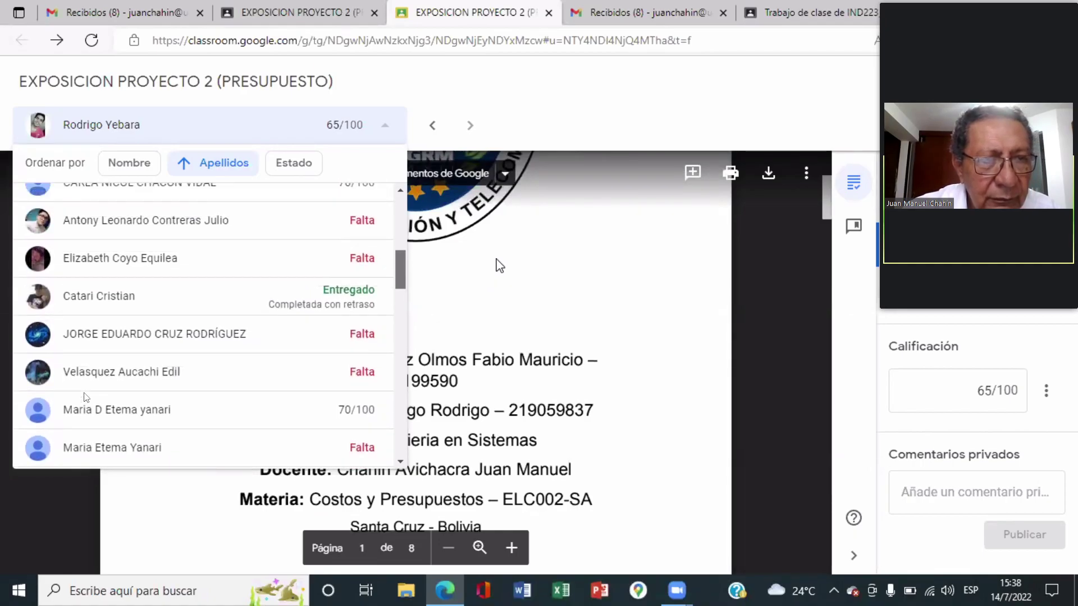
pyautogui.scroll(2, 86, 397)
pyautogui.scroll(2, 85, 397)
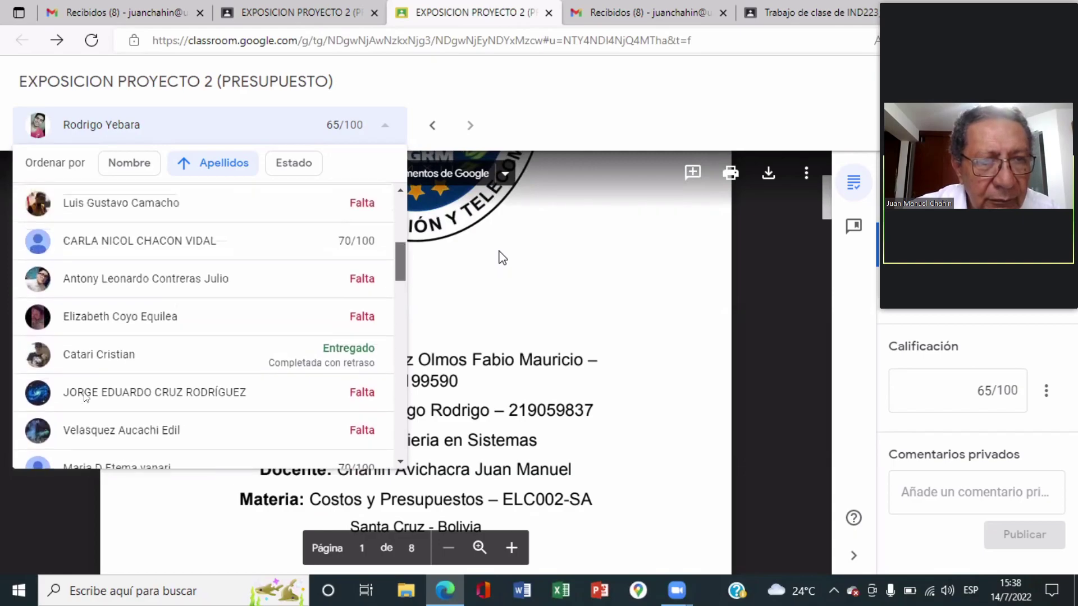
pyautogui.scroll(3, 86, 398)
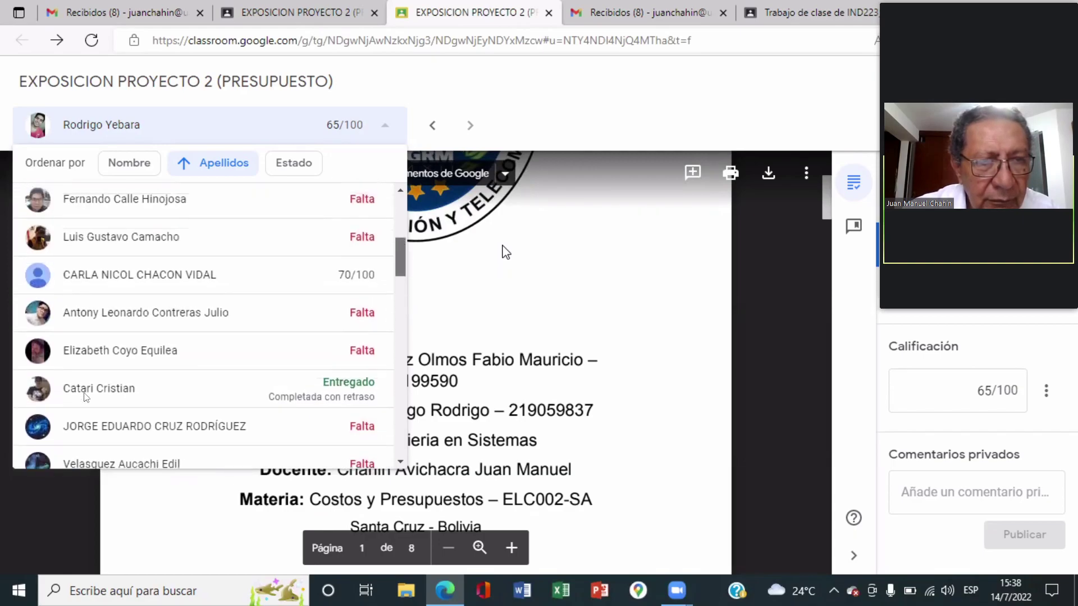
pyautogui.scroll(3, 85, 397)
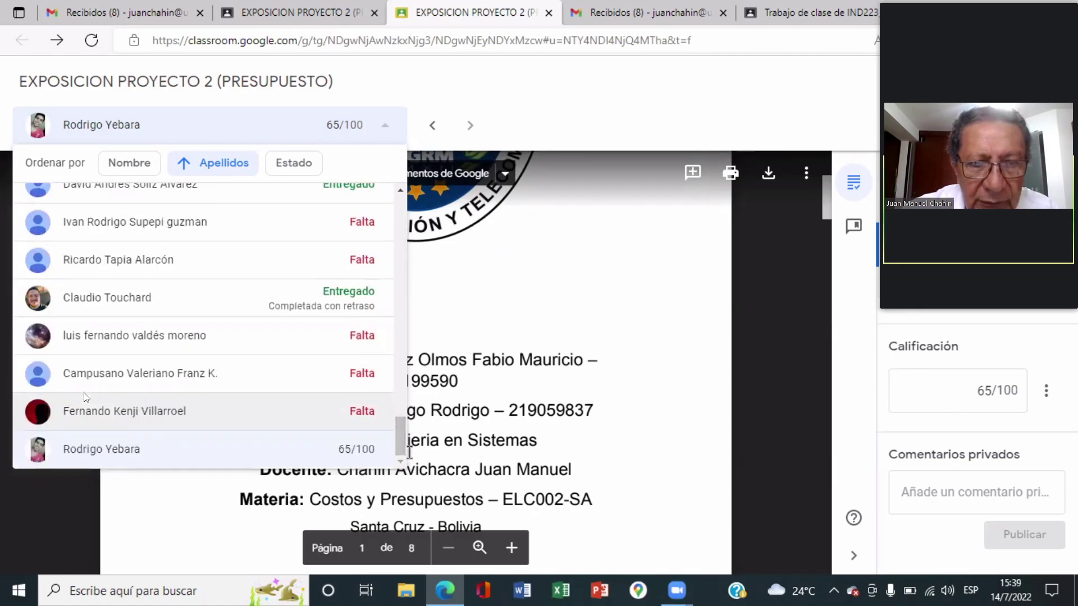
# Find the other team member named on the PDF cover in the student list and open their submission.
pyautogui.moveTo(399, 433); pyautogui.dragTo(437, 242)
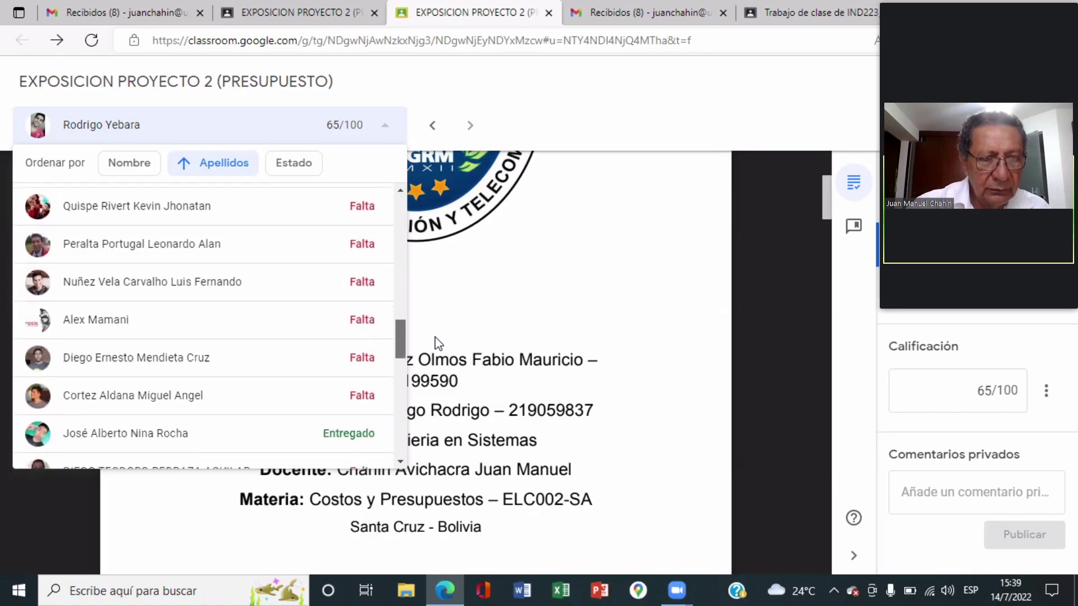
pyautogui.scroll(-3, 438, 346)
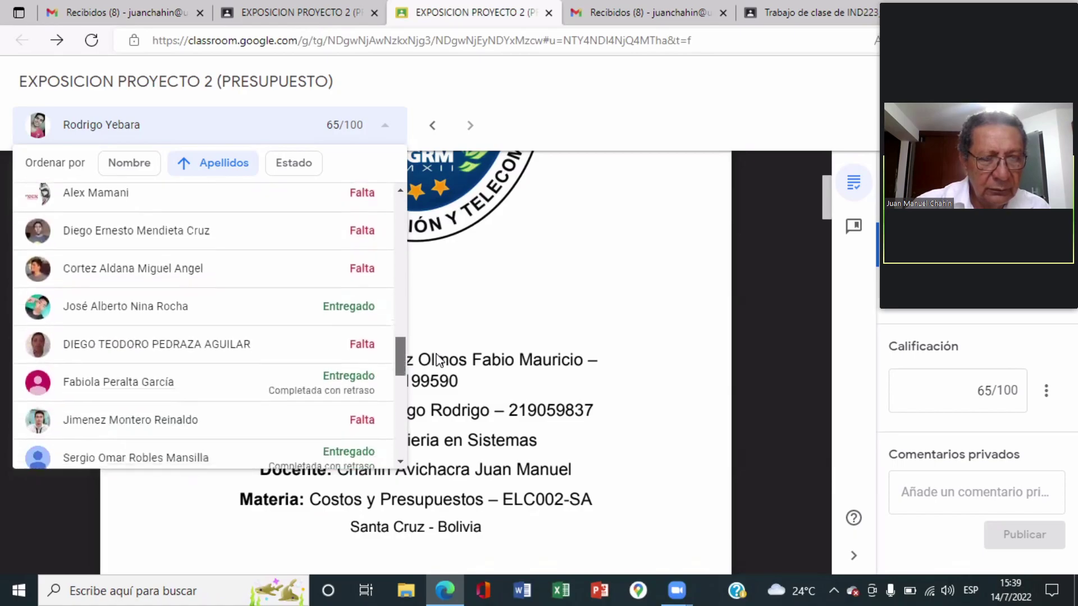
pyautogui.scroll(-2, 438, 365)
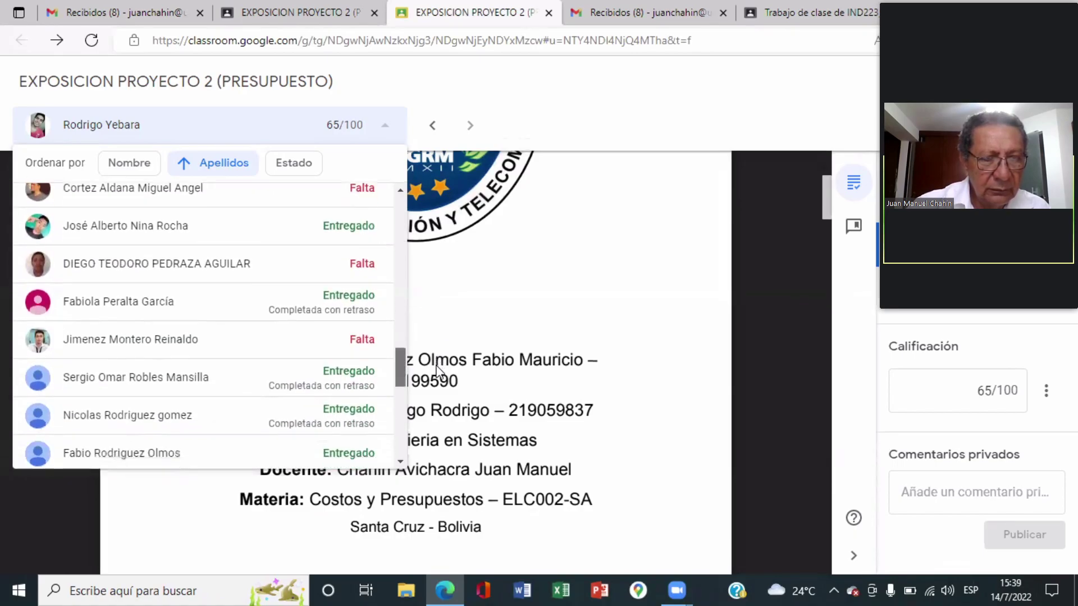
pyautogui.scroll(-1, 437, 375)
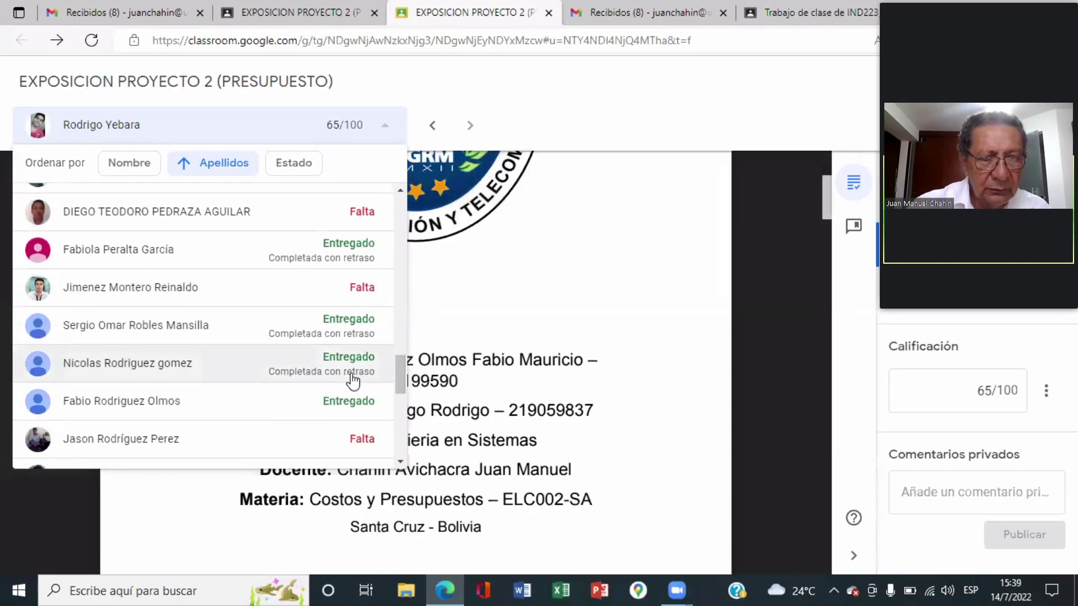
pyautogui.click(256, 414)
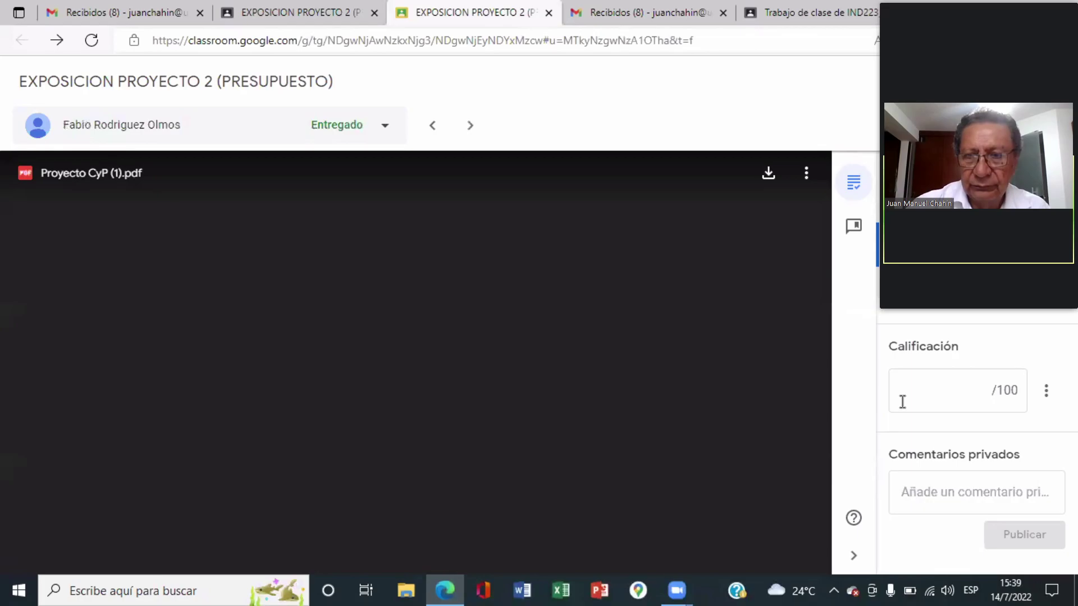
# Grade the team partner's submission 65 out of 100 and return it to the student.
pyautogui.click(975, 393)
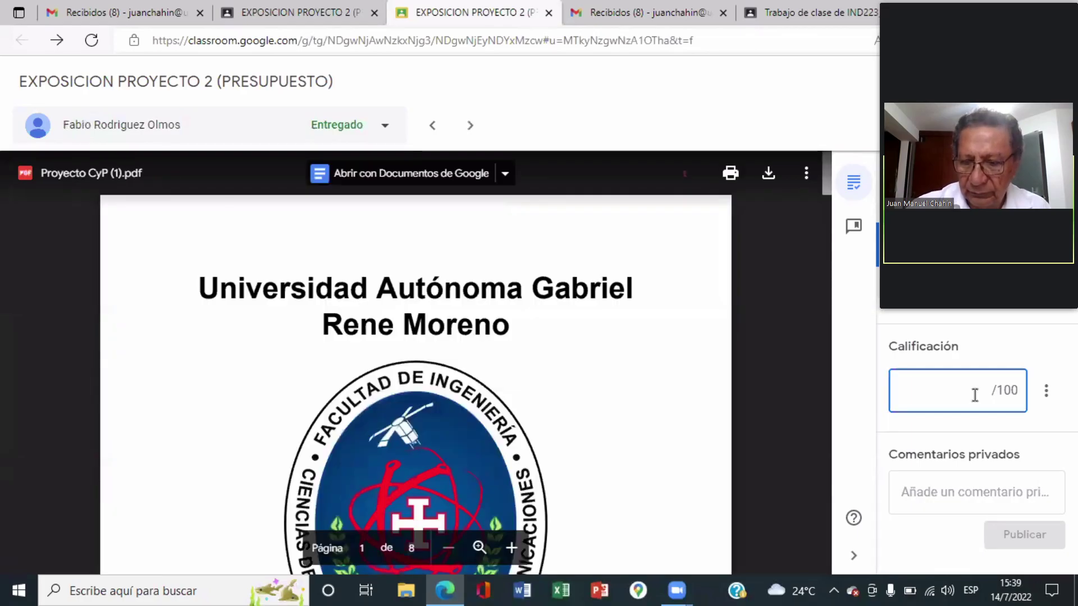
pyautogui.write('65')
pyautogui.click(1044, 82)
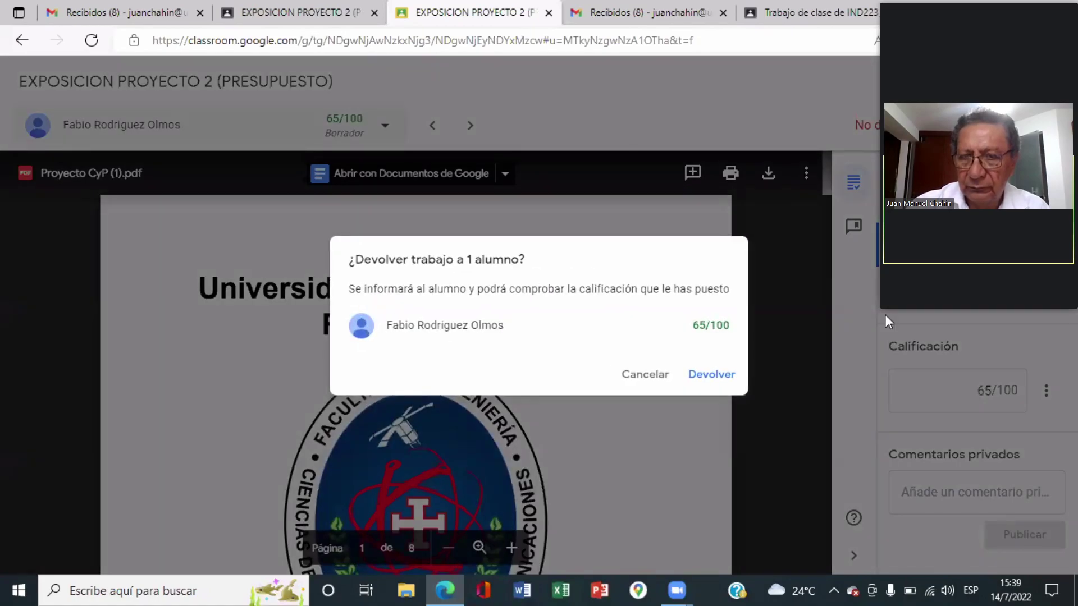
pyautogui.click(711, 373)
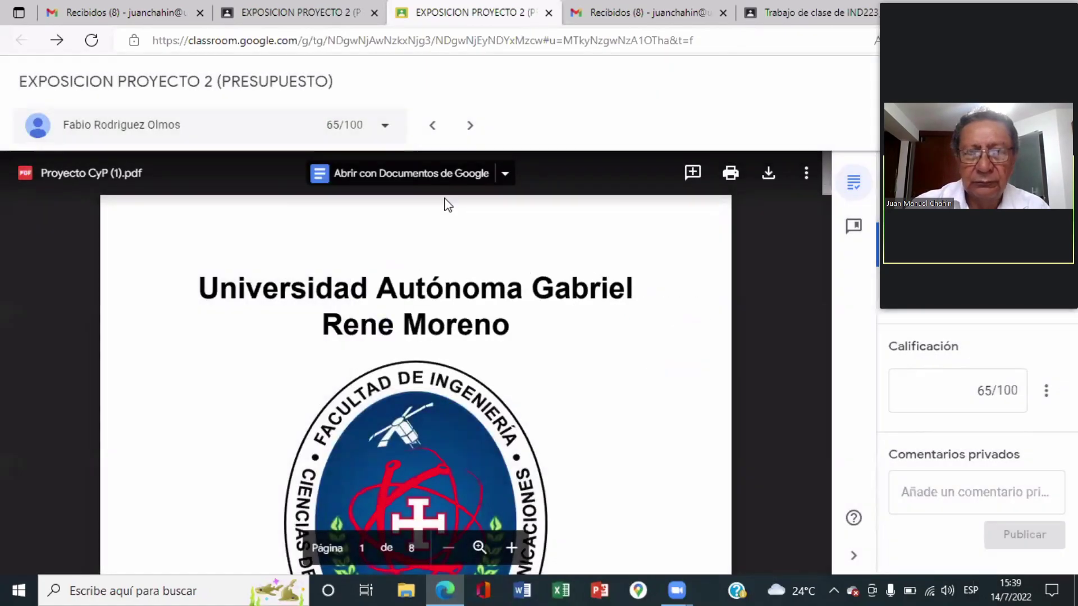
# Open the late submission near the end of the student list that contains Proyecto Costos Presupuestos.pdf.
pyautogui.click(385, 125)
pyautogui.moveTo(399, 373); pyautogui.dragTo(381, 456)
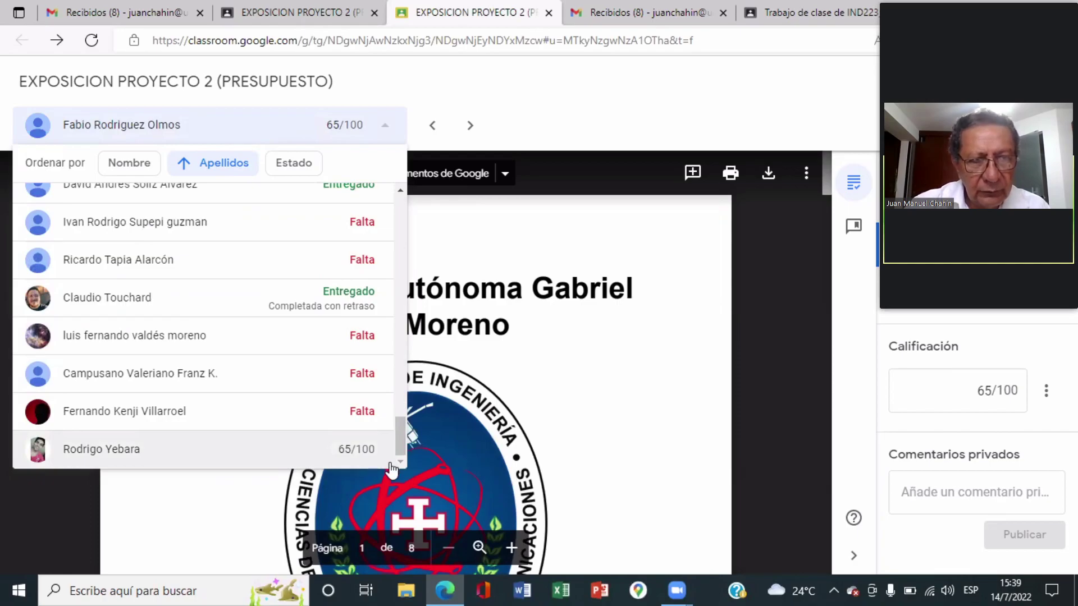
pyautogui.click(358, 301)
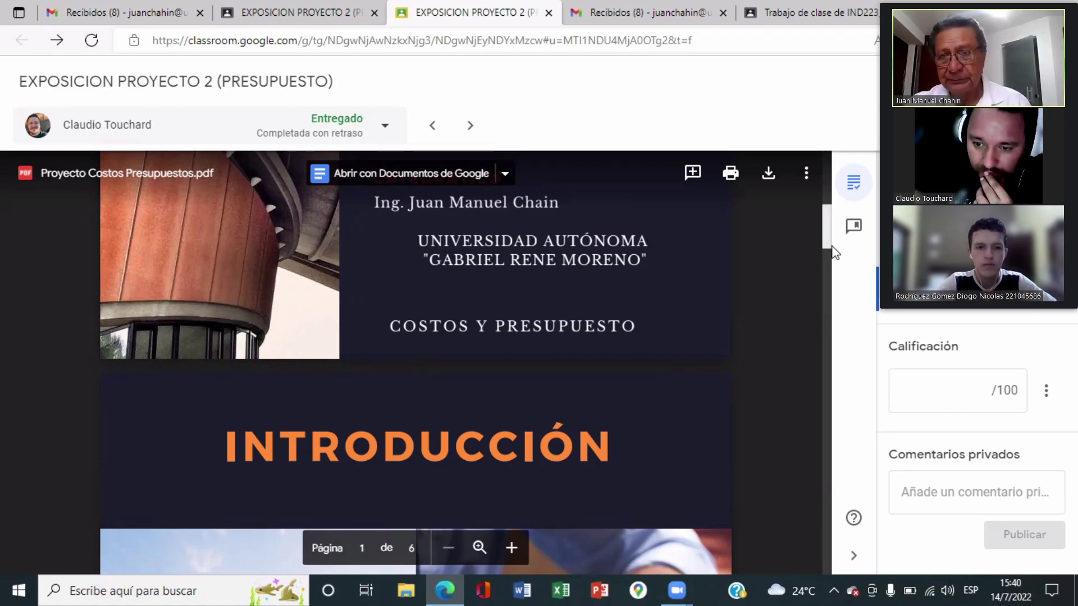
# Skim Proyecto Costos Presupuestos.pdf from the cover to the salaries, bank loan and cash sections on page 4, then return to the cover.
pyautogui.moveTo(829, 235); pyautogui.dragTo(822, 419)
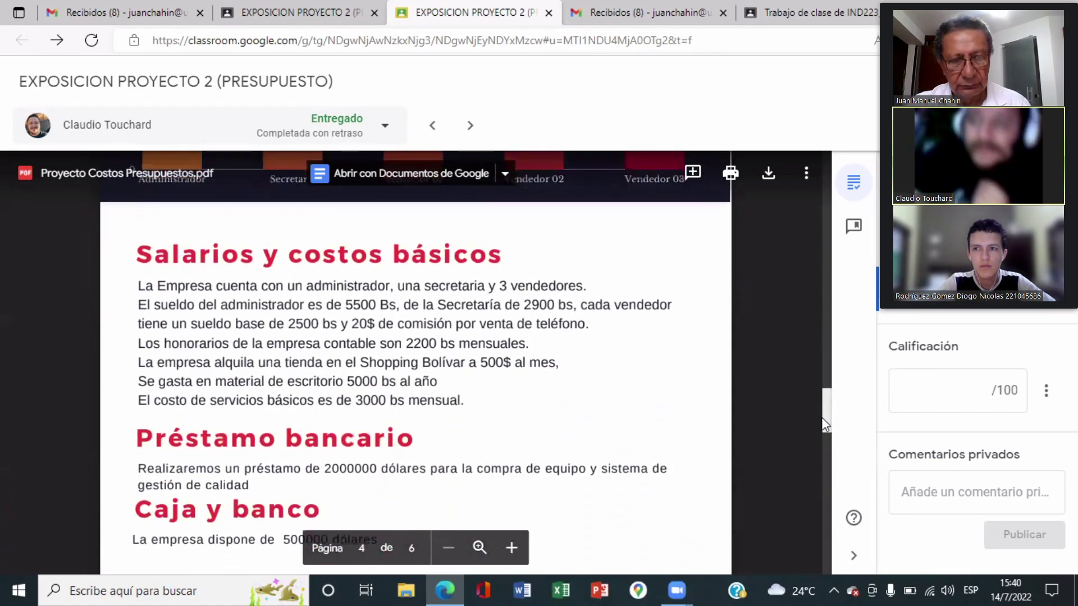
pyautogui.moveTo(821, 418); pyautogui.dragTo(878, 177)
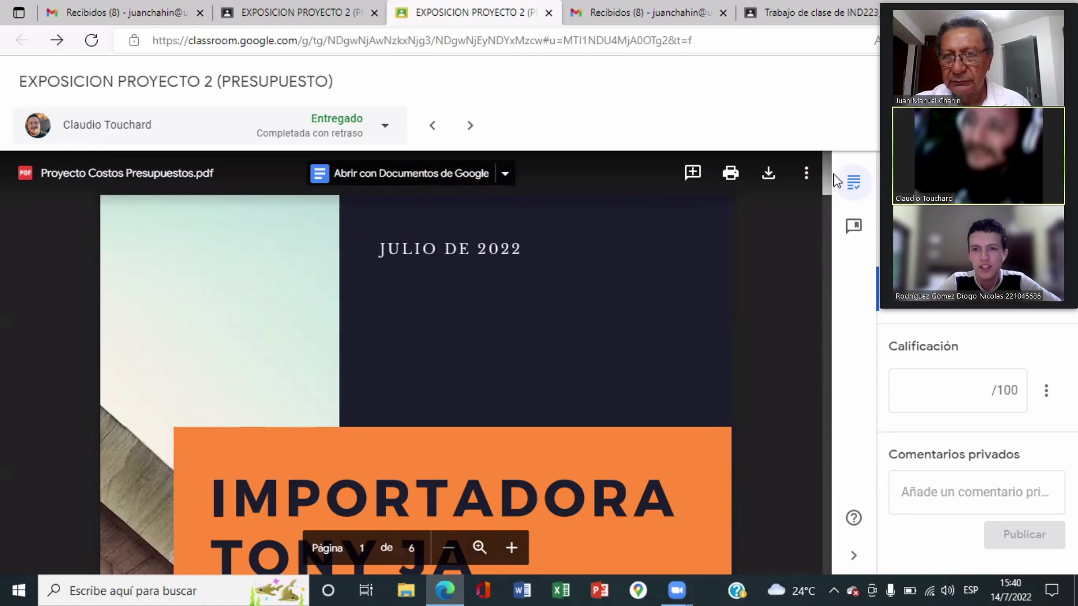
pyautogui.moveTo(824, 180)
pyautogui.mouseDown()
pyautogui.moveTo(819, 559)
pyautogui.moveTo(822, 235)
pyautogui.moveTo(824, 197)
pyautogui.moveTo(836, 187)
pyautogui.mouseUp()
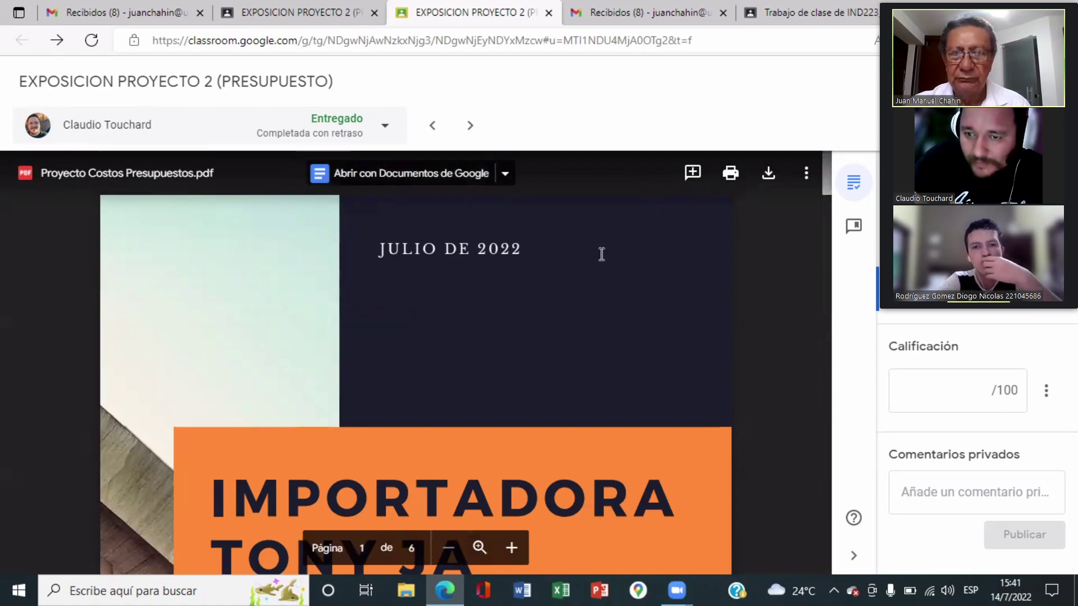
# Open the late submission containing Proyecto parte 2 Costos y Presupuestos.docx and check the Integrantes on its cover page.
pyautogui.click(385, 126)
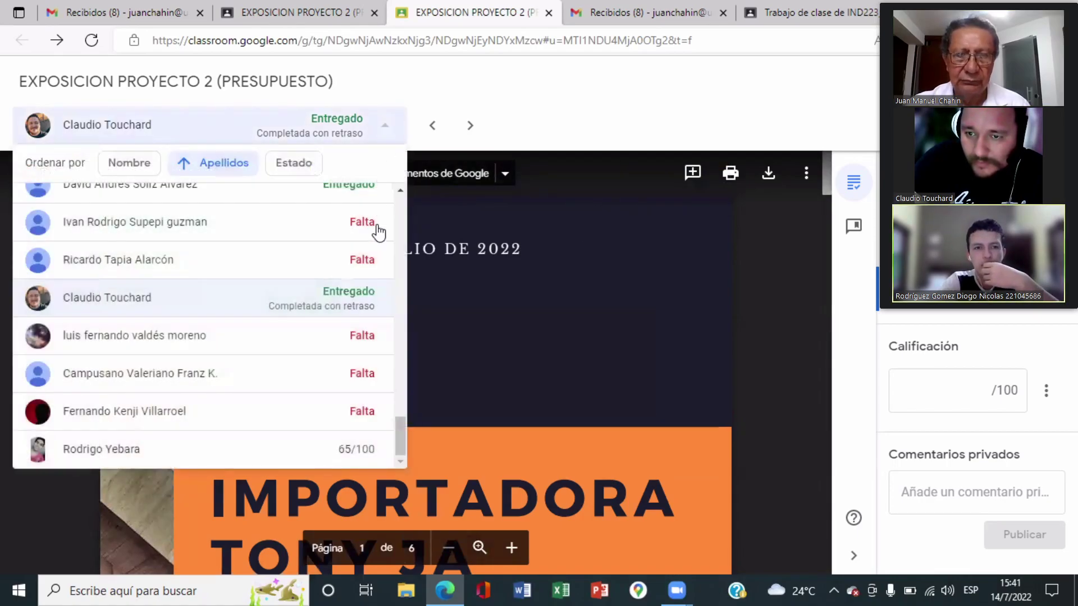
pyautogui.moveTo(404, 426); pyautogui.dragTo(435, 411)
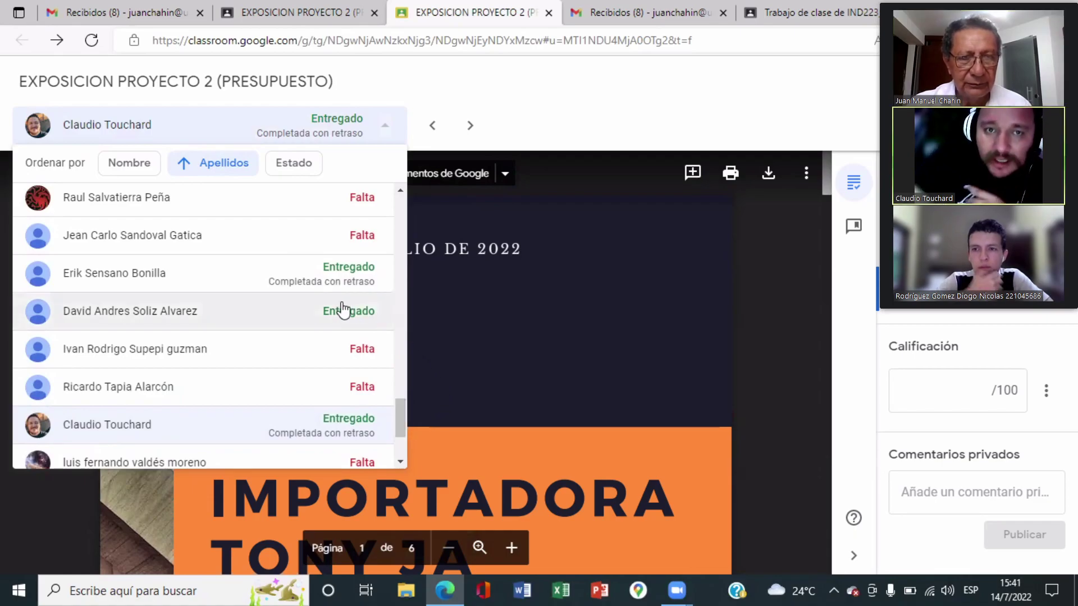
pyautogui.click(351, 276)
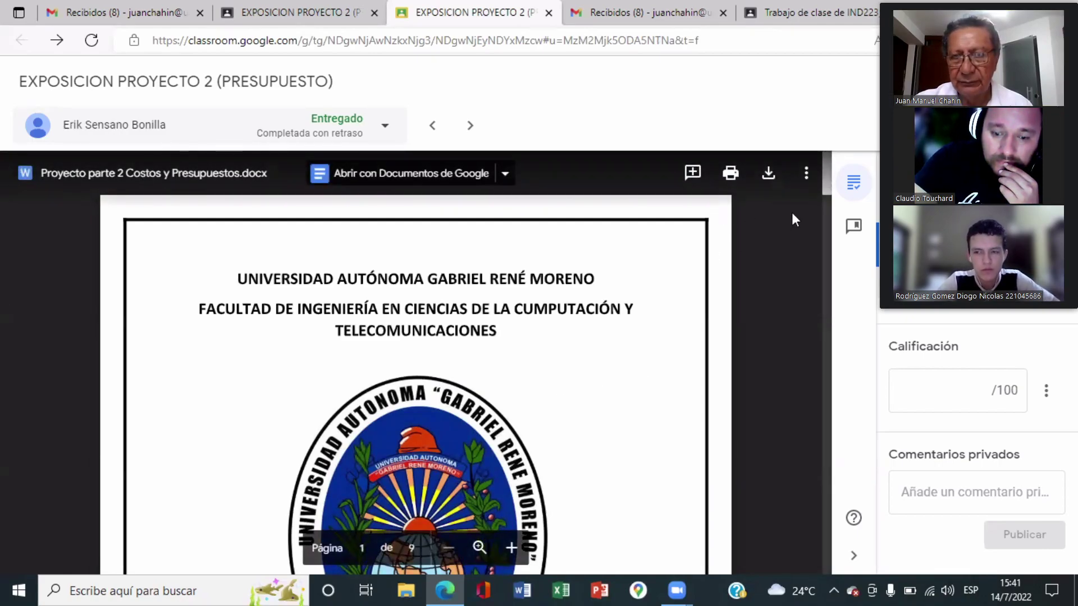
pyautogui.moveTo(823, 180); pyautogui.dragTo(832, 212)
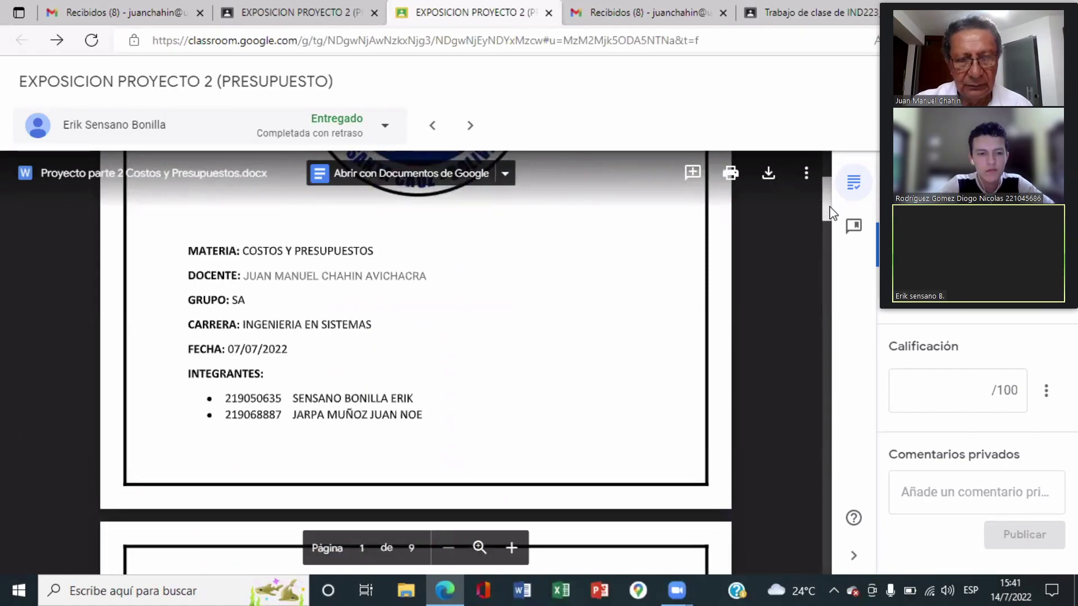
# Review the LAPCOM company data, products, organization chart and assets on pages 2 and 3 of the submitted document.
pyautogui.moveTo(832, 212); pyautogui.dragTo(834, 231)
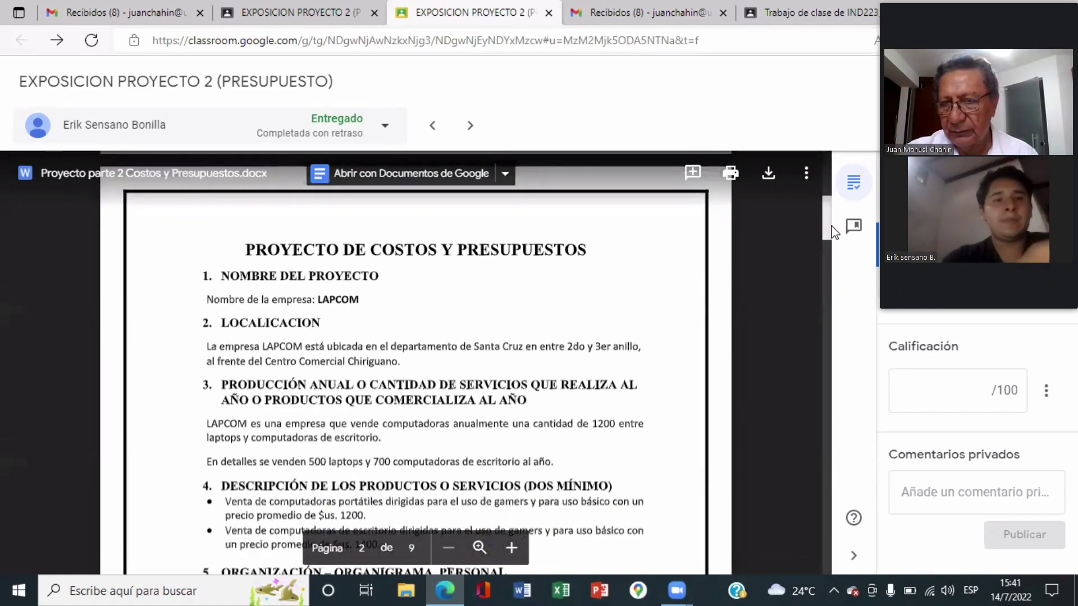
pyautogui.moveTo(835, 233); pyautogui.dragTo(835, 234)
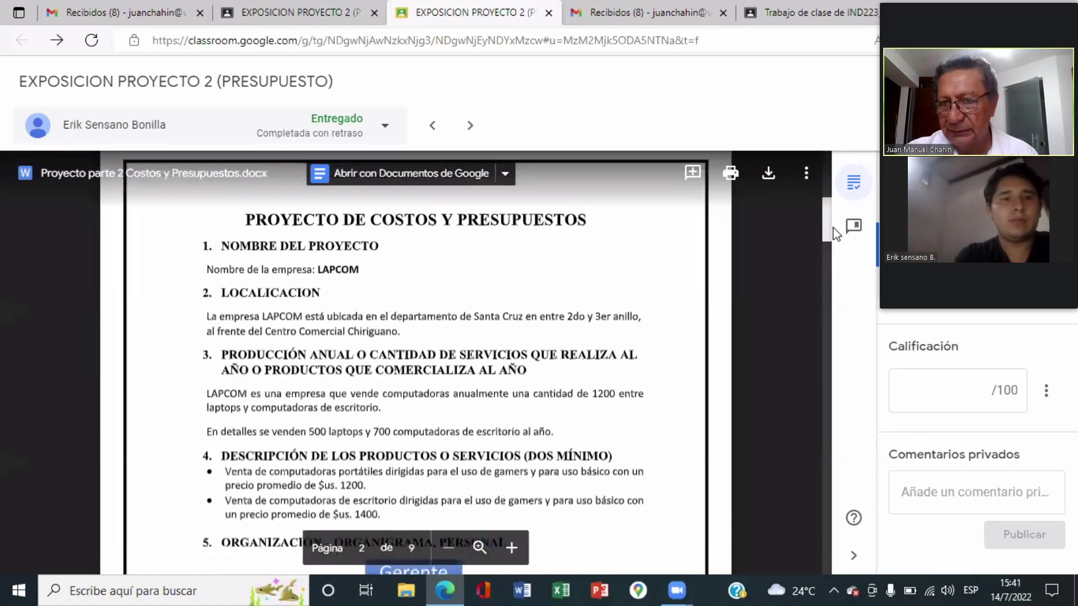
pyautogui.moveTo(834, 233); pyautogui.dragTo(828, 278)
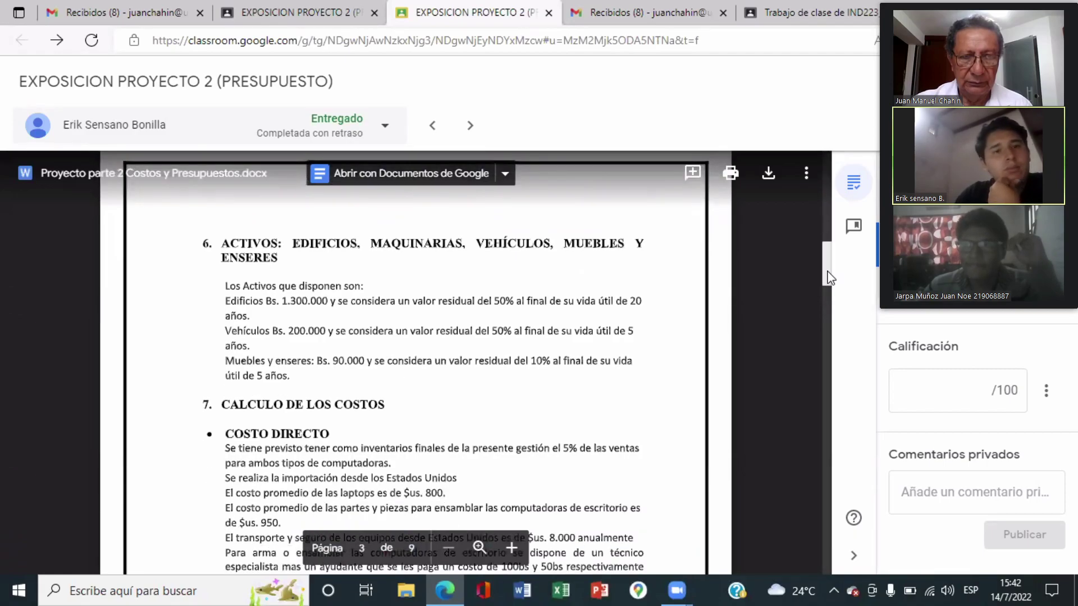
pyautogui.moveTo(828, 278); pyautogui.dragTo(828, 286)
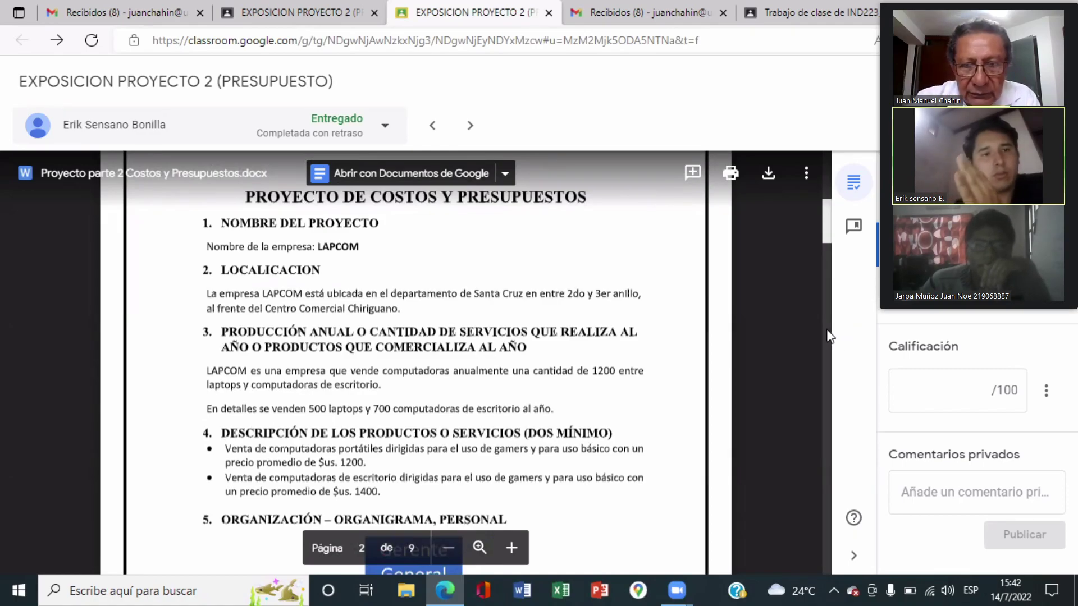
pyautogui.scroll(-3, 803, 281)
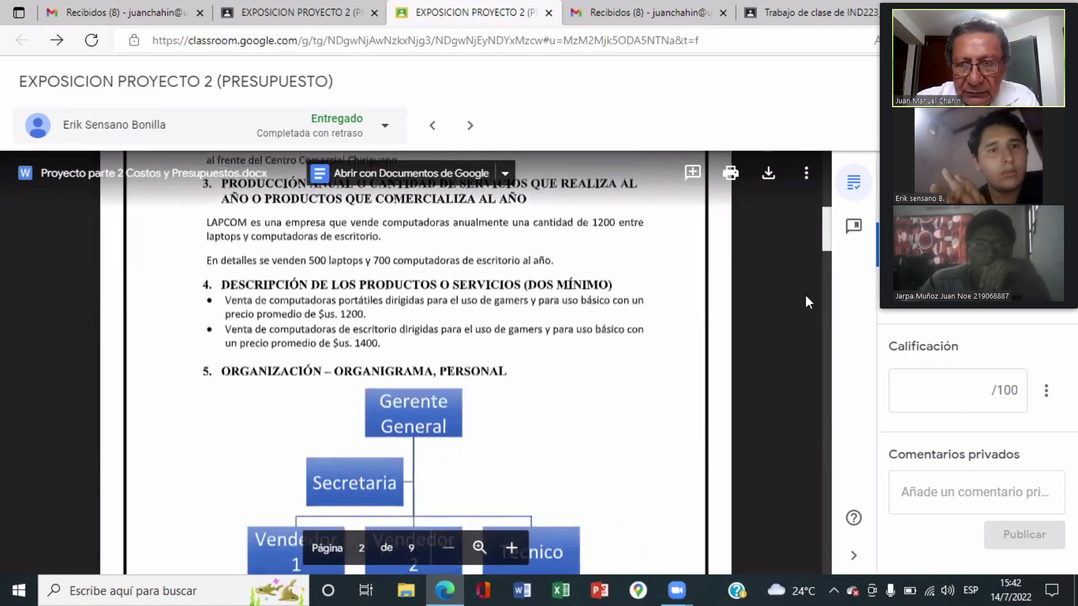
pyautogui.scroll(-5, 752, 314)
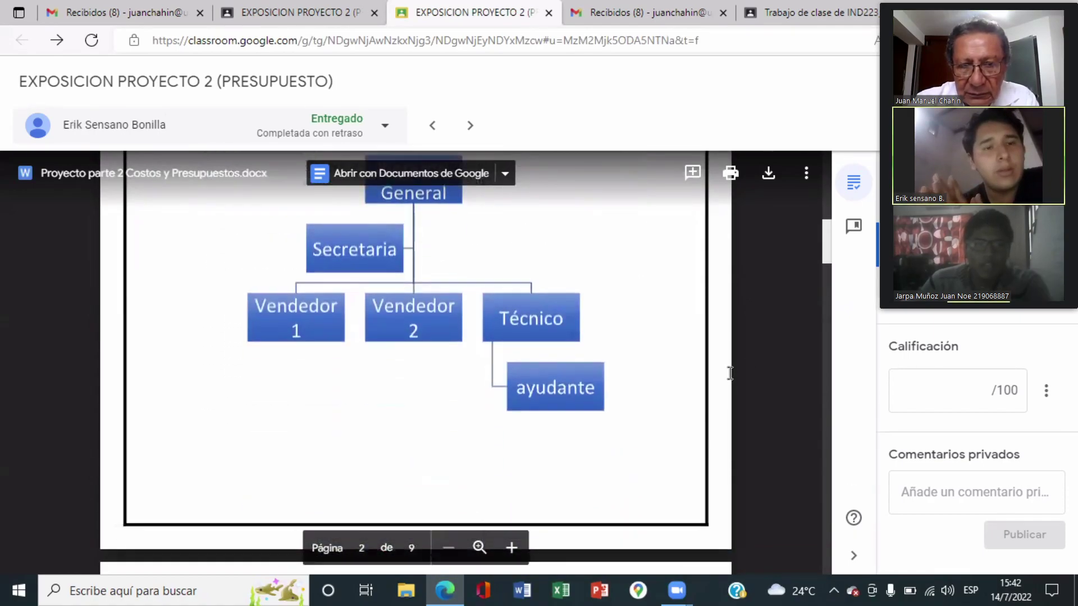
pyautogui.scroll(-6, 730, 375)
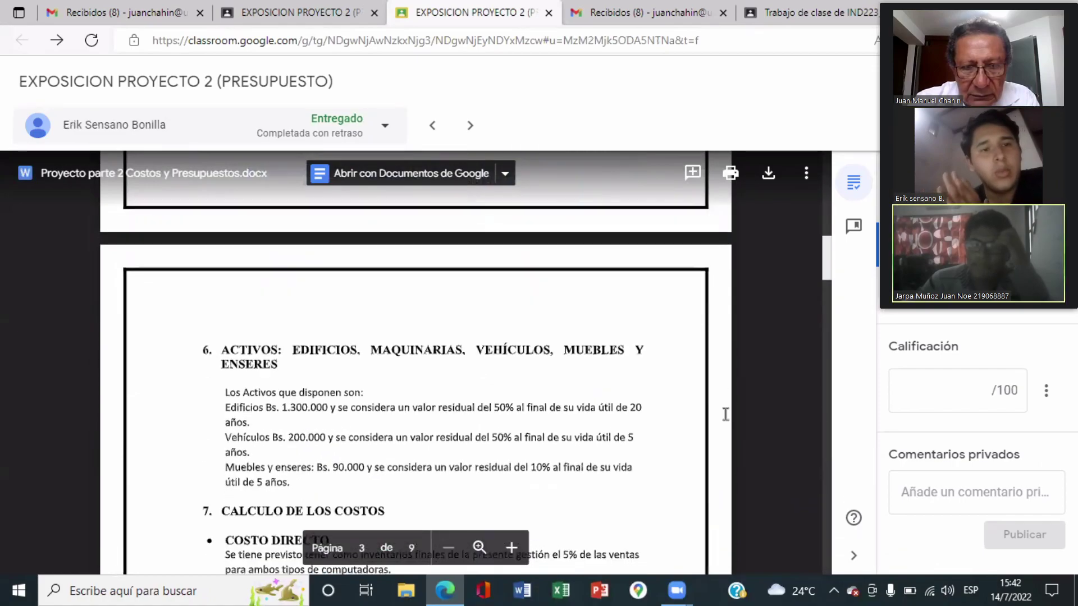
pyautogui.scroll(-1, 725, 416)
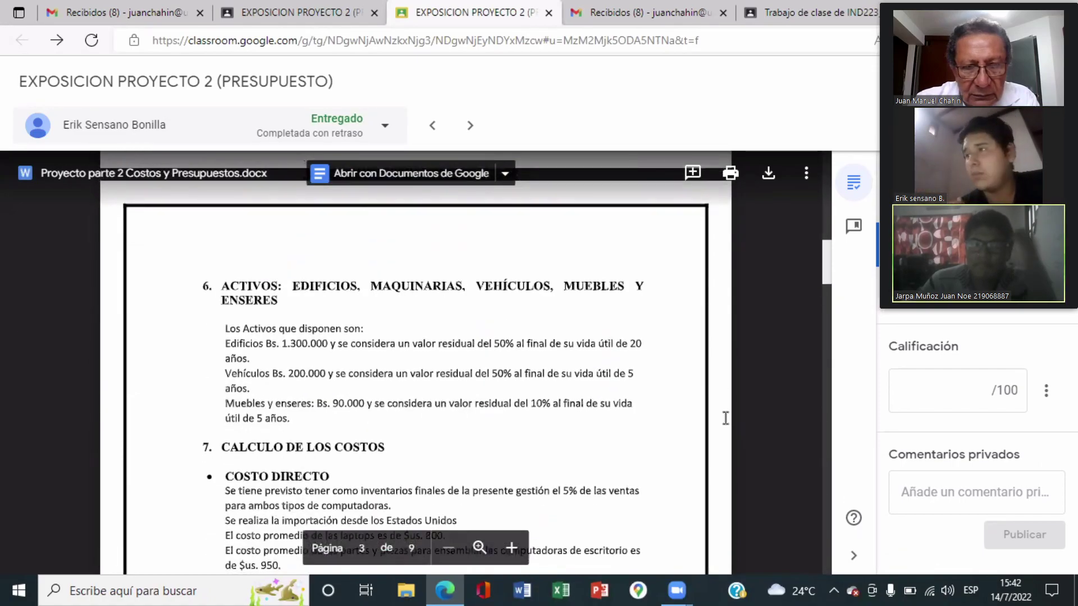
# Examine the direct, administrative and commercial costs in the Calculo de los Costos section on page 3.
pyautogui.scroll(-2, 725, 418)
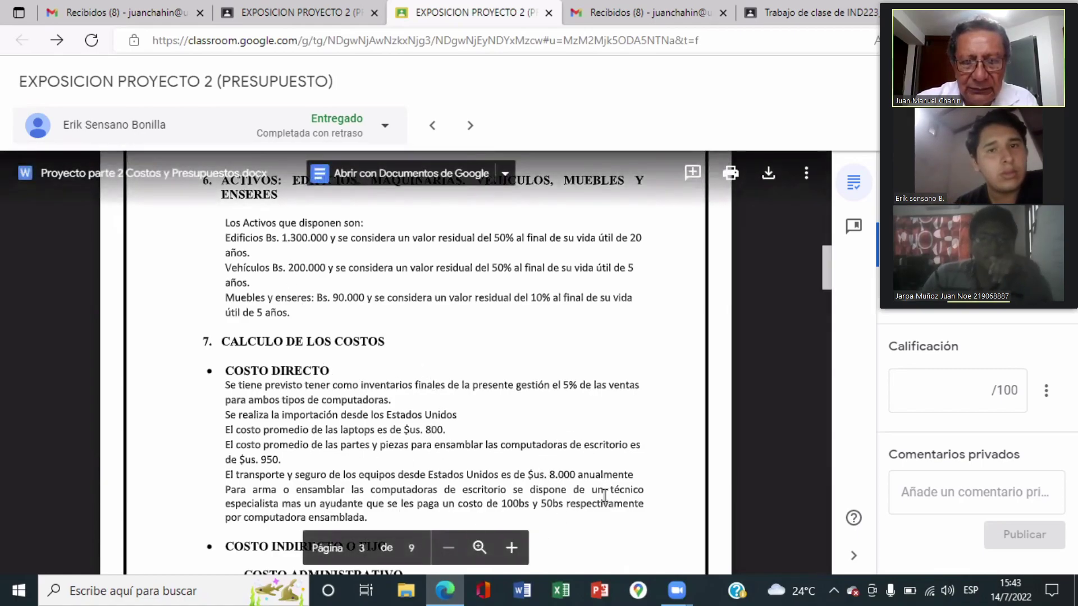
pyautogui.scroll(-2, 601, 497)
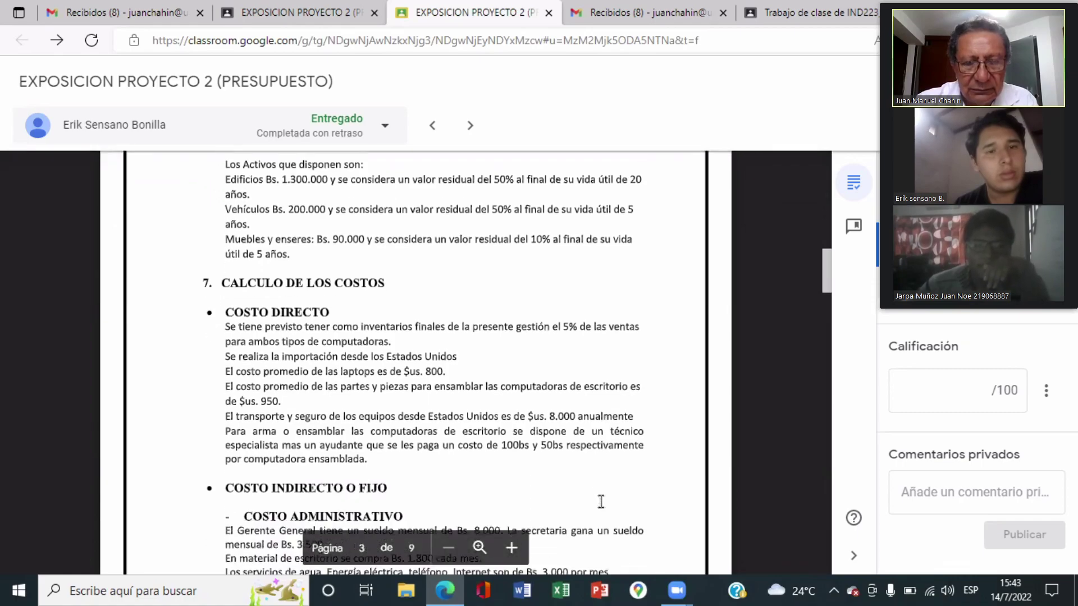
pyautogui.scroll(-1, 596, 498)
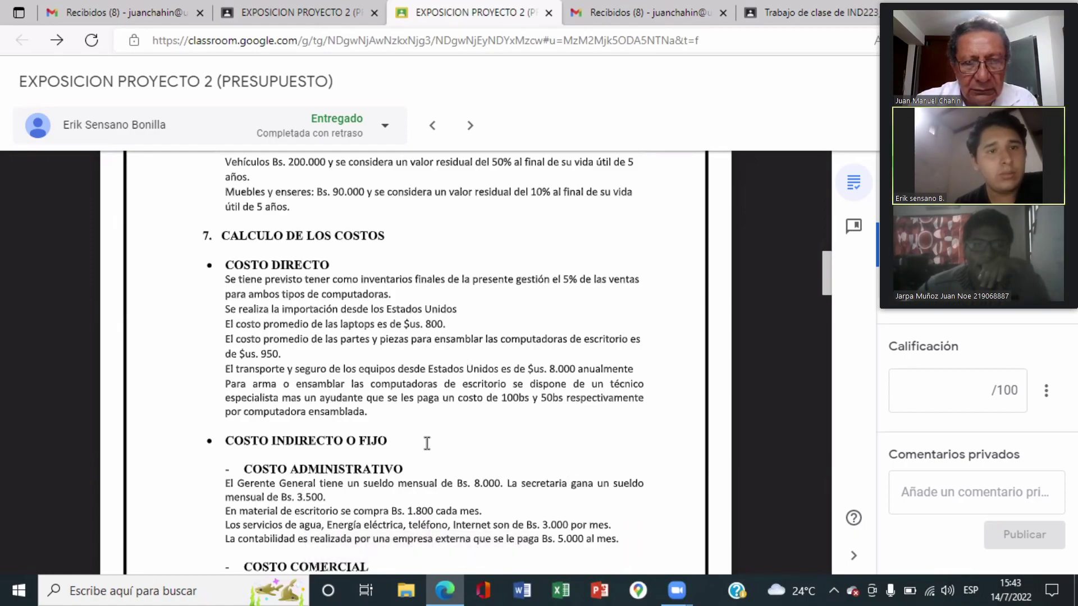
pyautogui.scroll(-1, 452, 441)
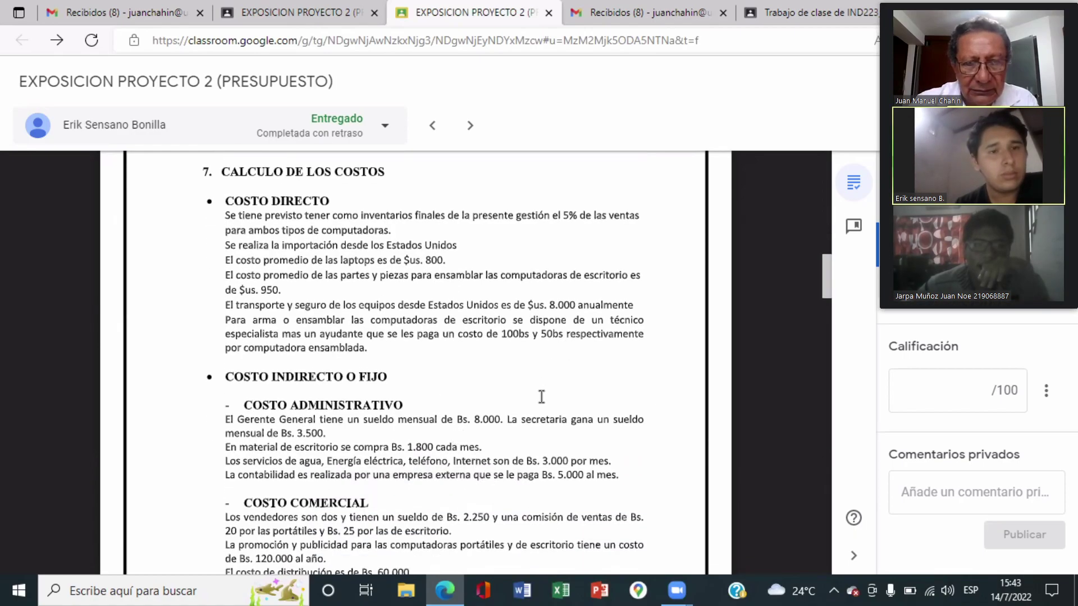
pyautogui.scroll(4, 543, 391)
pyautogui.scroll(-3, 542, 408)
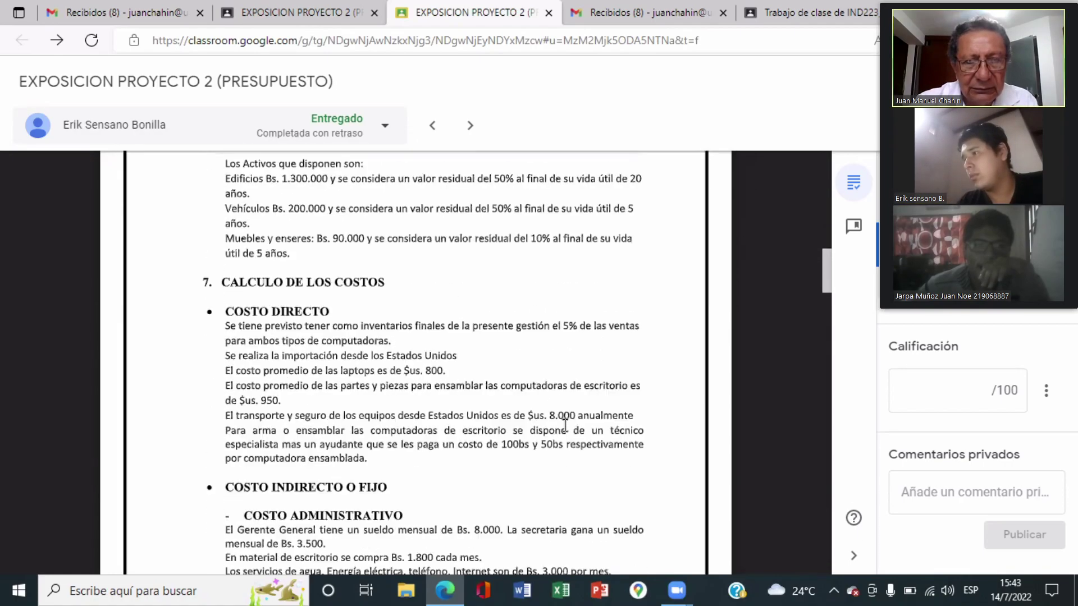
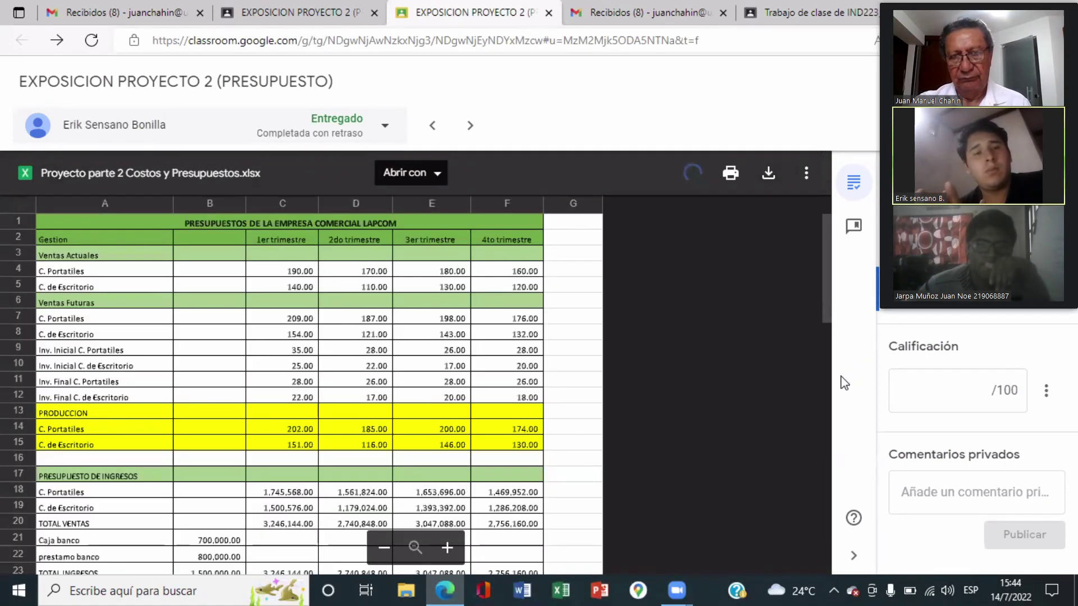
# Download Proyecto parte 2 Costos y Presupuestos.xlsx from the submission and open it in Excel with editing enabled.
pyautogui.click(769, 175)
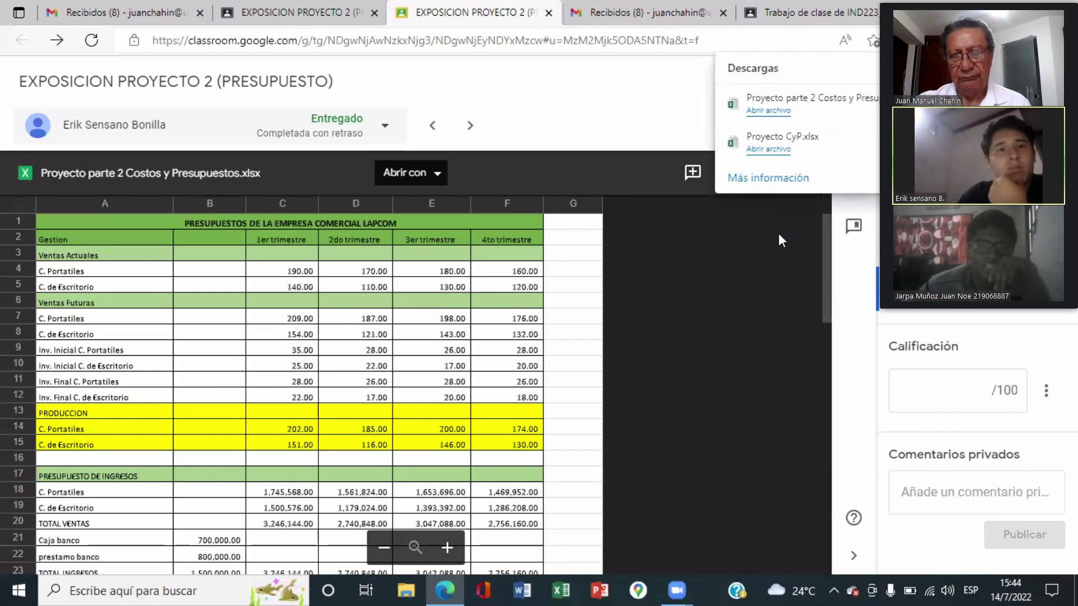
pyautogui.click(773, 112)
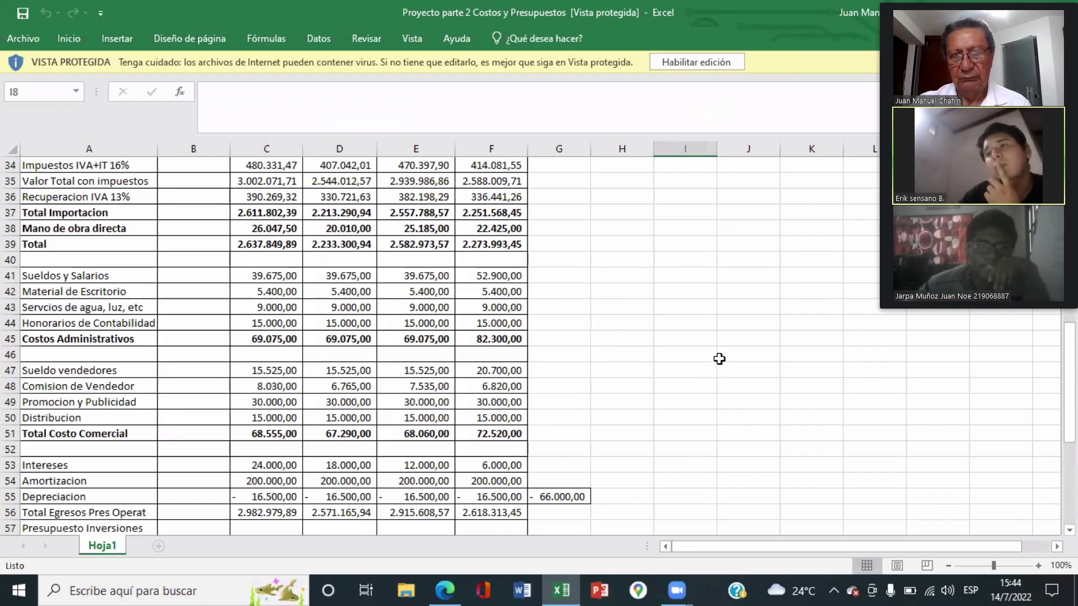
pyautogui.click(698, 63)
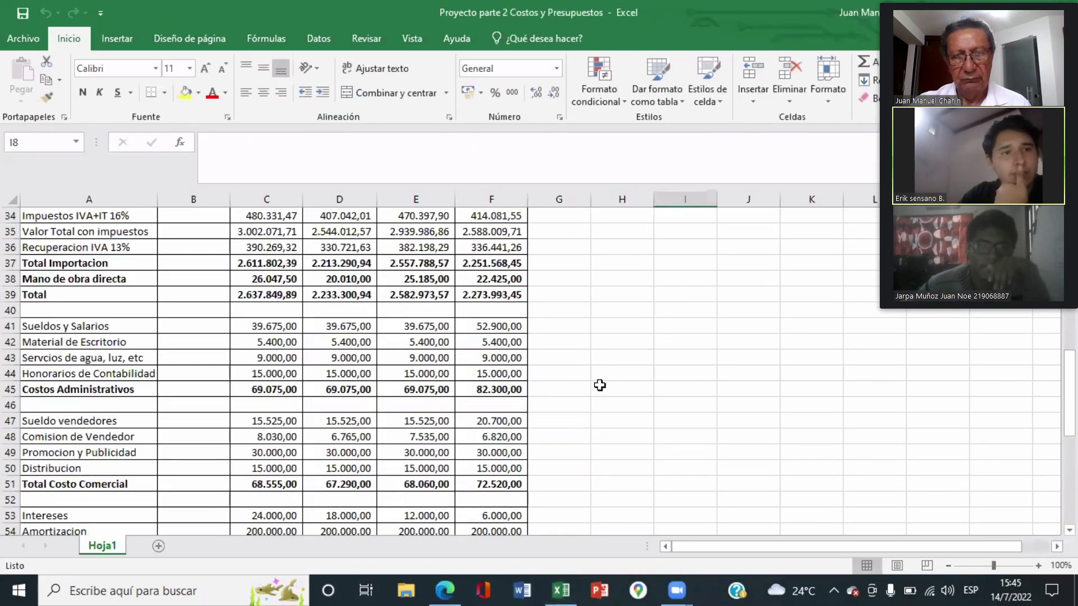
# Total the four quarters of Ventas Actuales with =SUMA(C4:F4) in G4 and fill the formula down to G5 for C. de Escritorio.
pyautogui.scroll(5, 599, 387)
pyautogui.scroll(5, 622, 398)
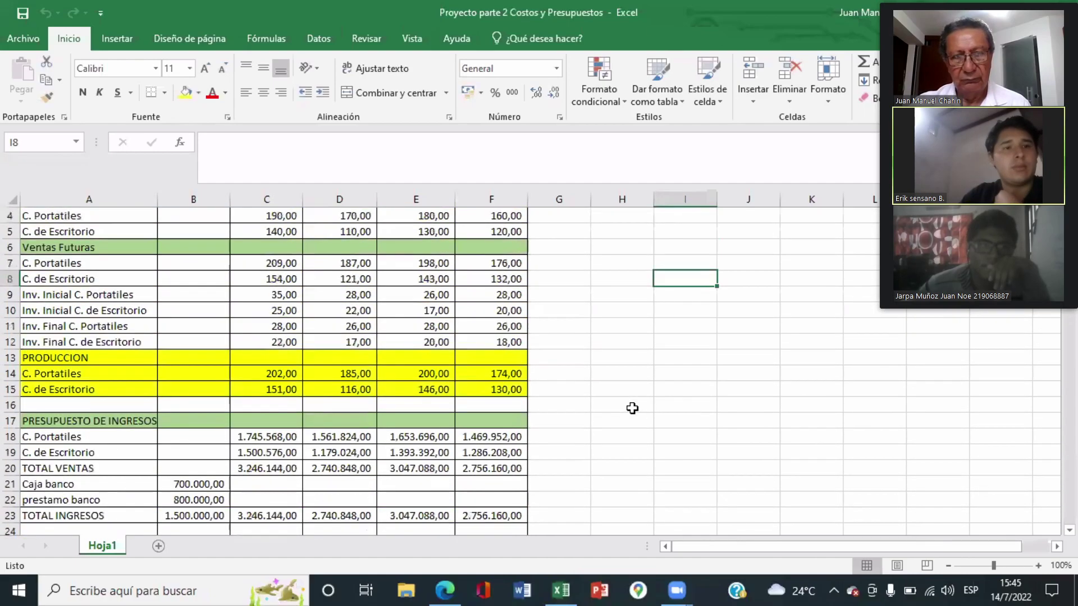
pyautogui.scroll(1, 632, 410)
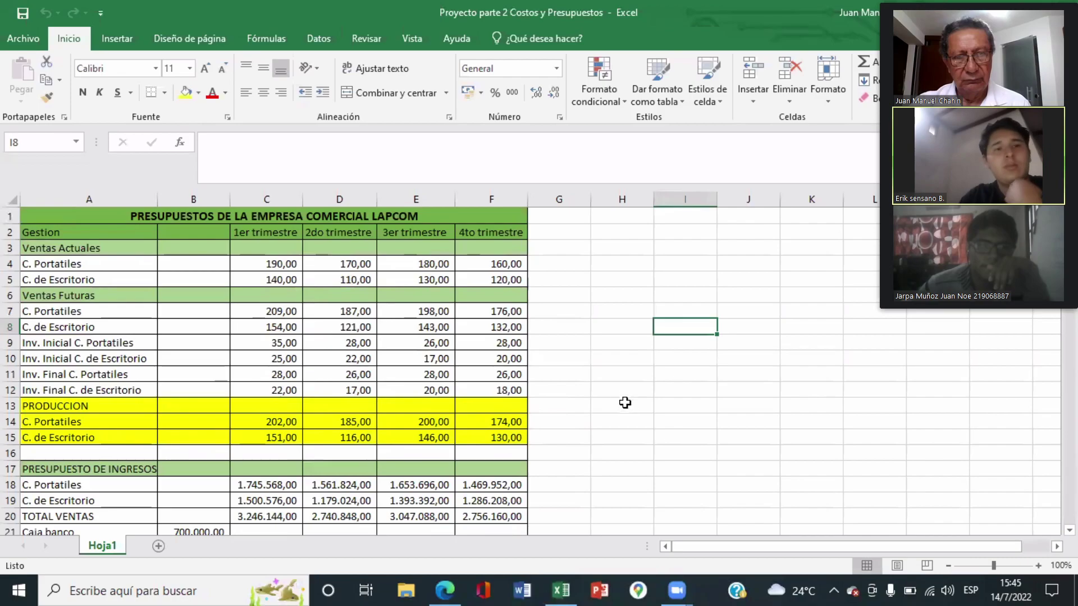
pyautogui.click(567, 264)
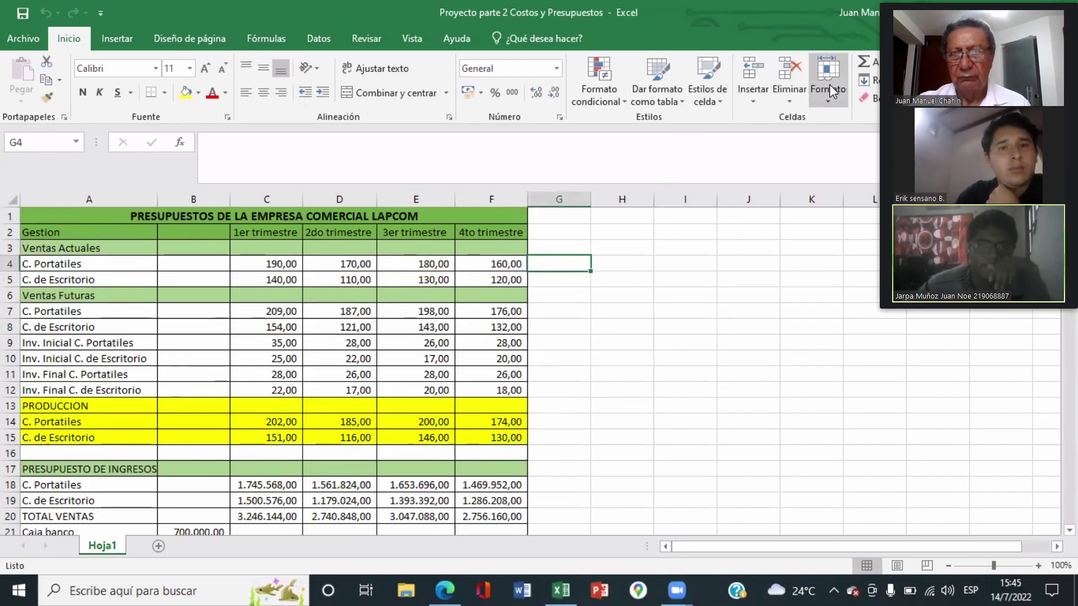
pyautogui.click(863, 63)
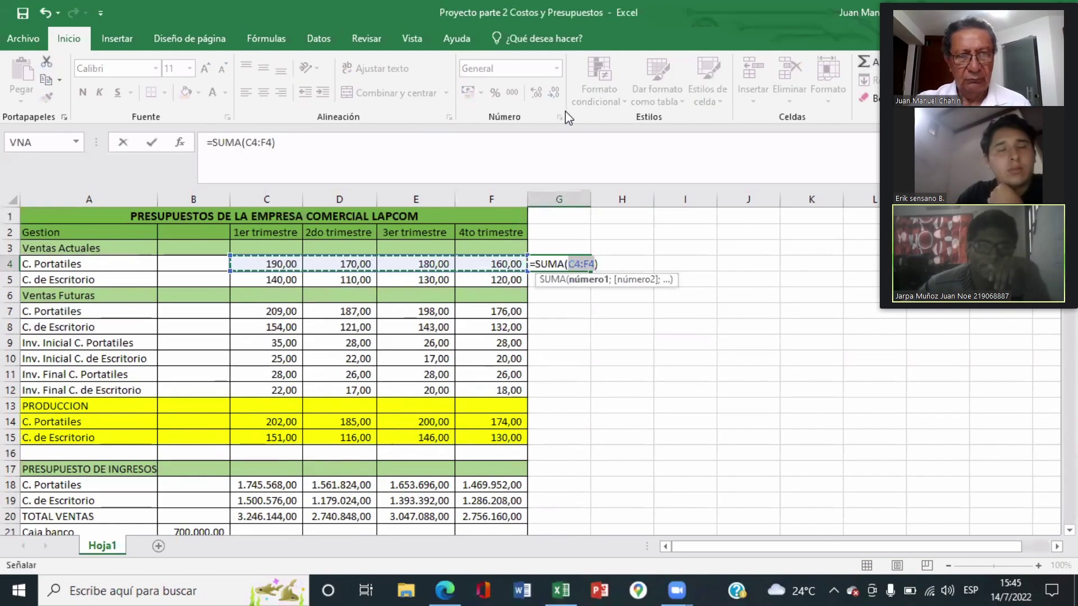
pyautogui.press('Return')
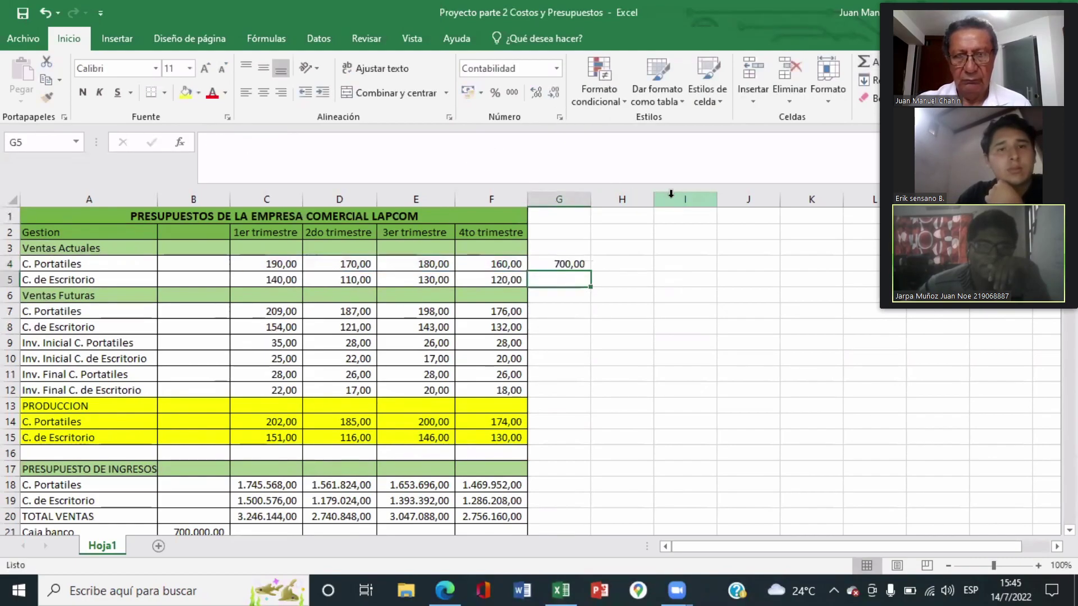
pyautogui.click(581, 262)
pyautogui.moveTo(594, 273); pyautogui.dragTo(593, 285)
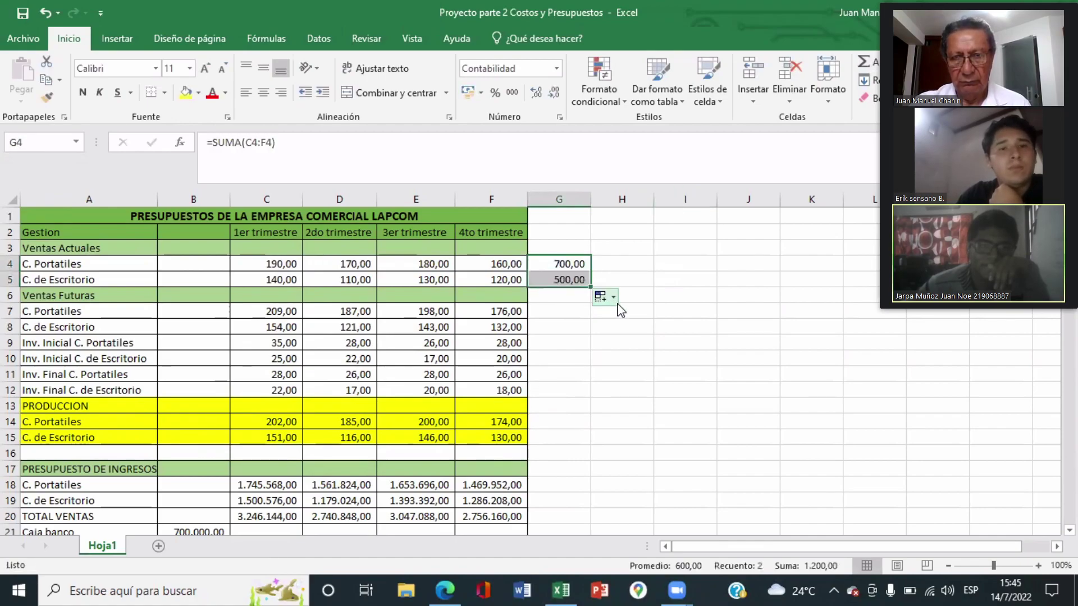
pyautogui.click(586, 296)
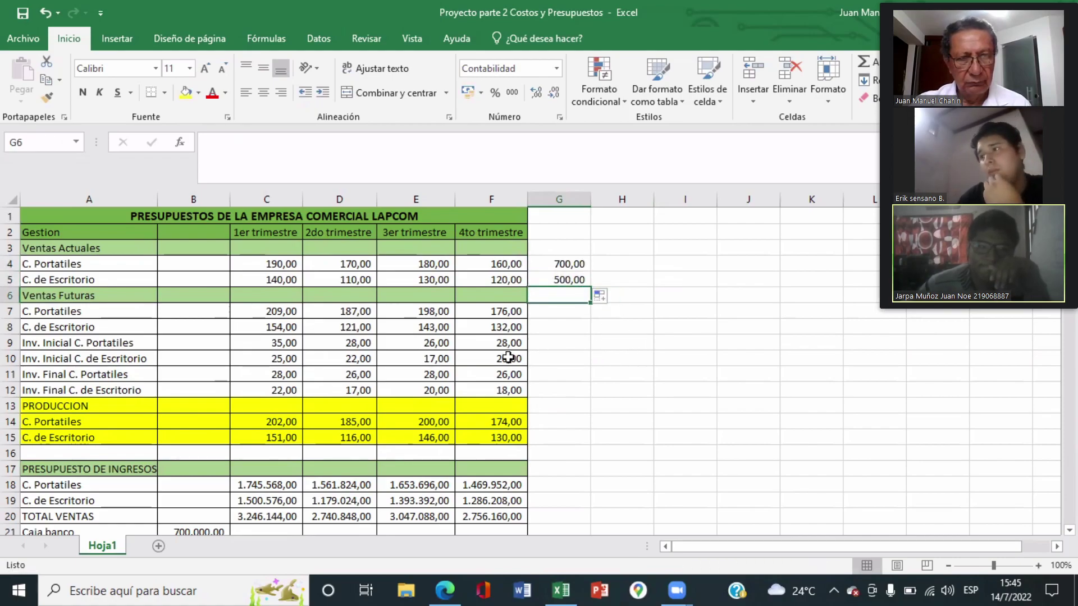
# Inspect the Ventas Futuras formulas for C. Portatiles and C. de Escritorio in rows 7 and 8.
pyautogui.click(284, 313)
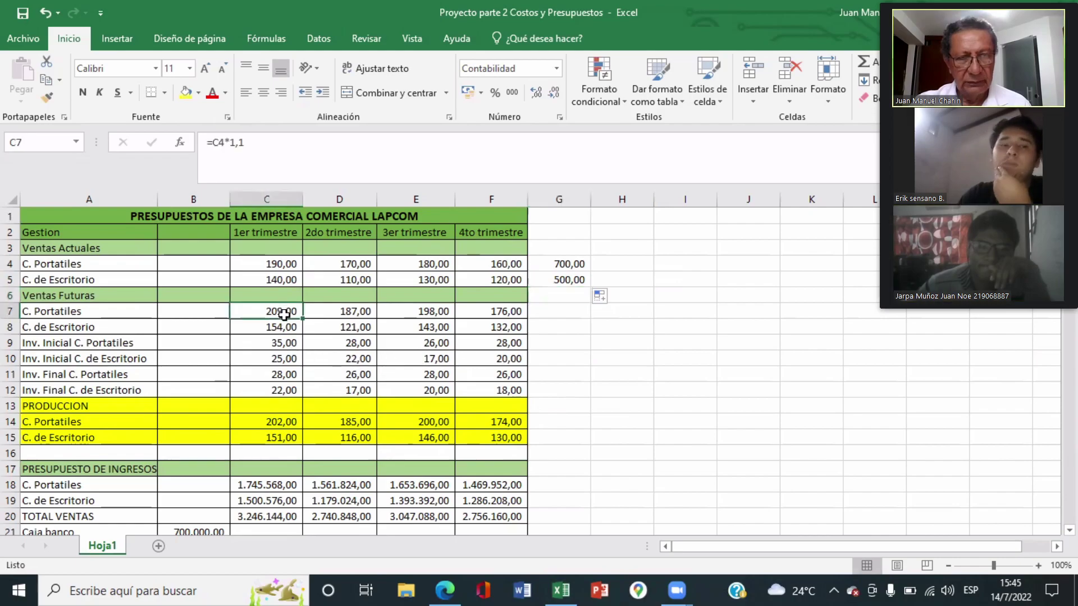
pyautogui.click(352, 310)
pyautogui.click(424, 310)
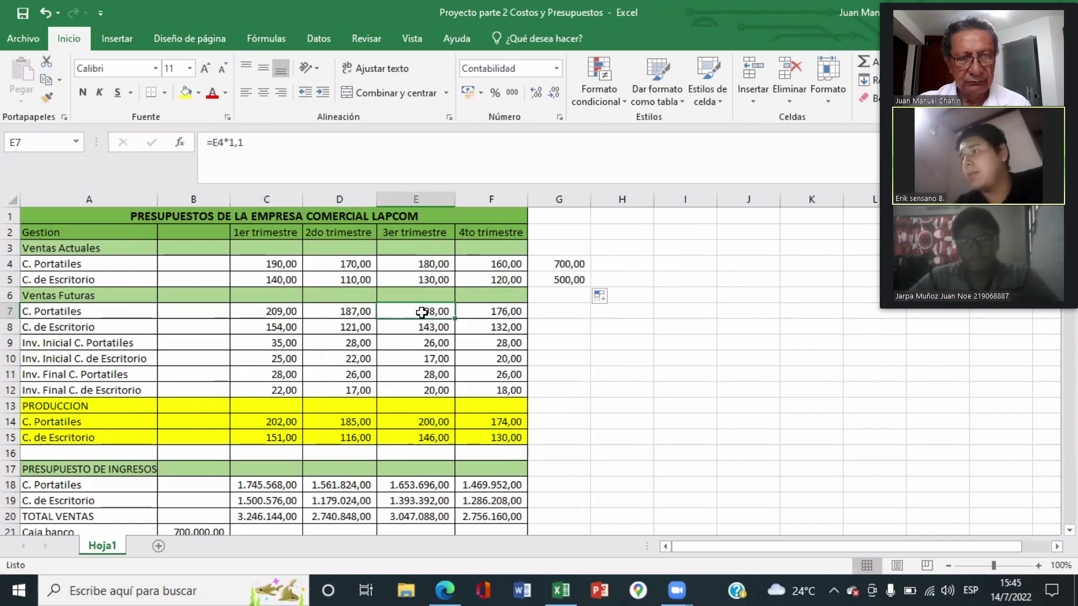
pyautogui.click(287, 330)
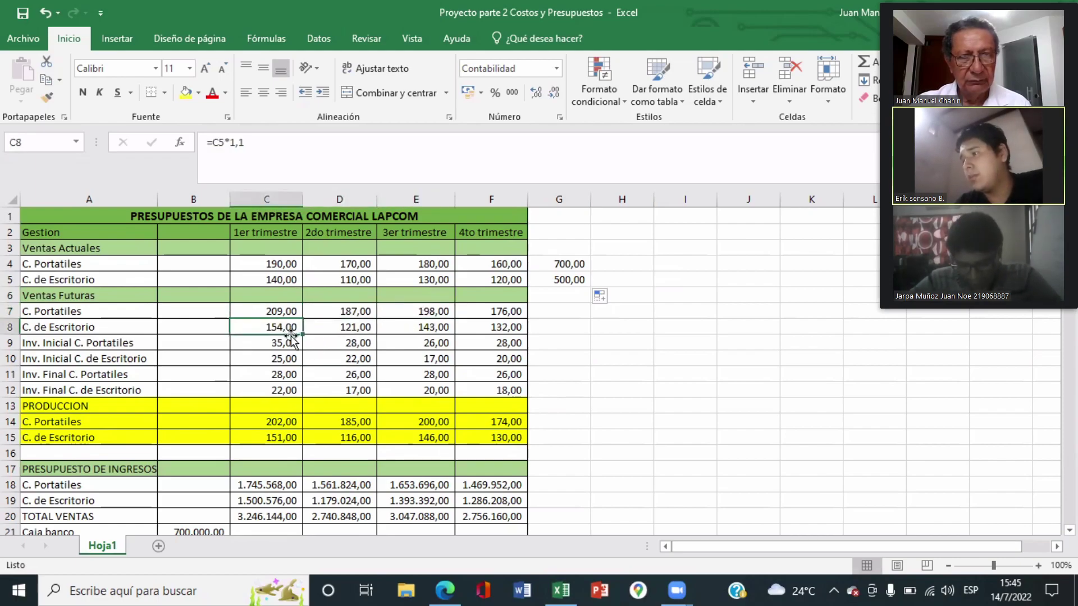
pyautogui.click(356, 327)
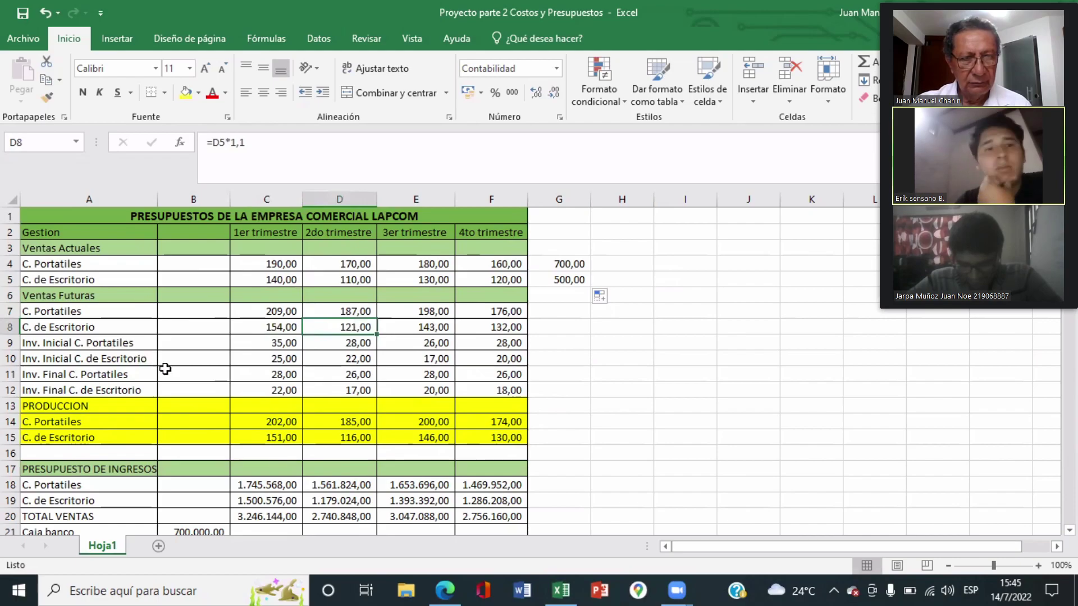
# Check whether the initial and final inventory cells in rows 9 to 12 contain formulas or fixed values.
pyautogui.click(284, 345)
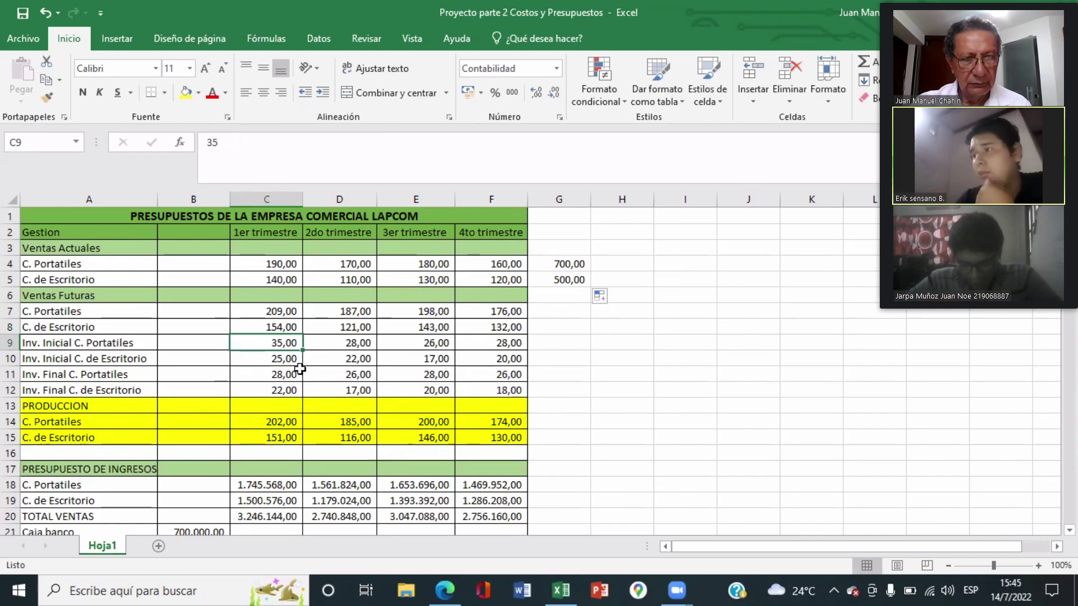
pyautogui.click(284, 360)
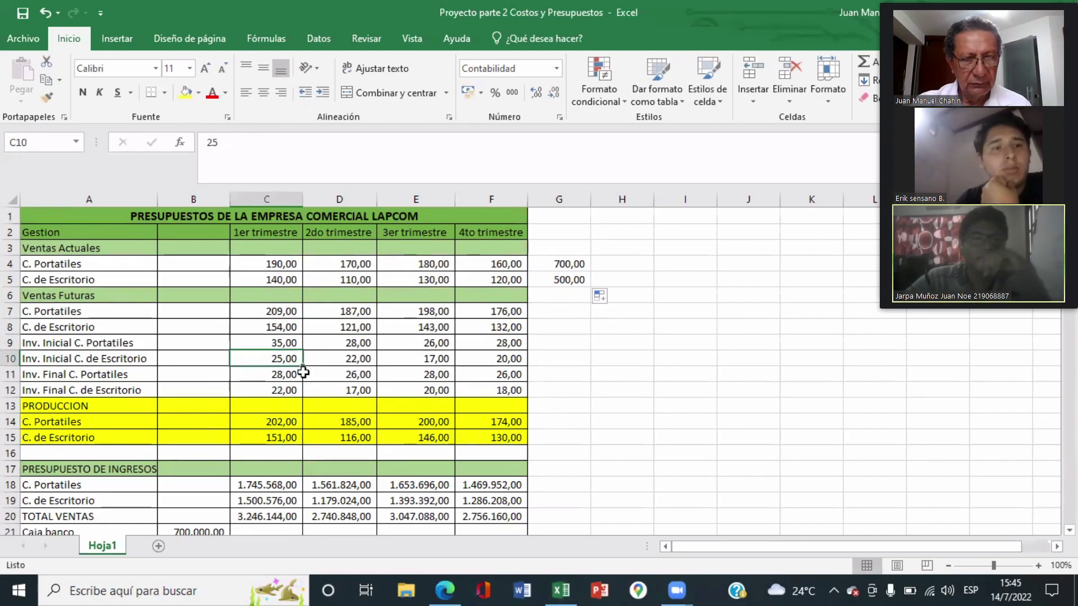
pyautogui.click(293, 379)
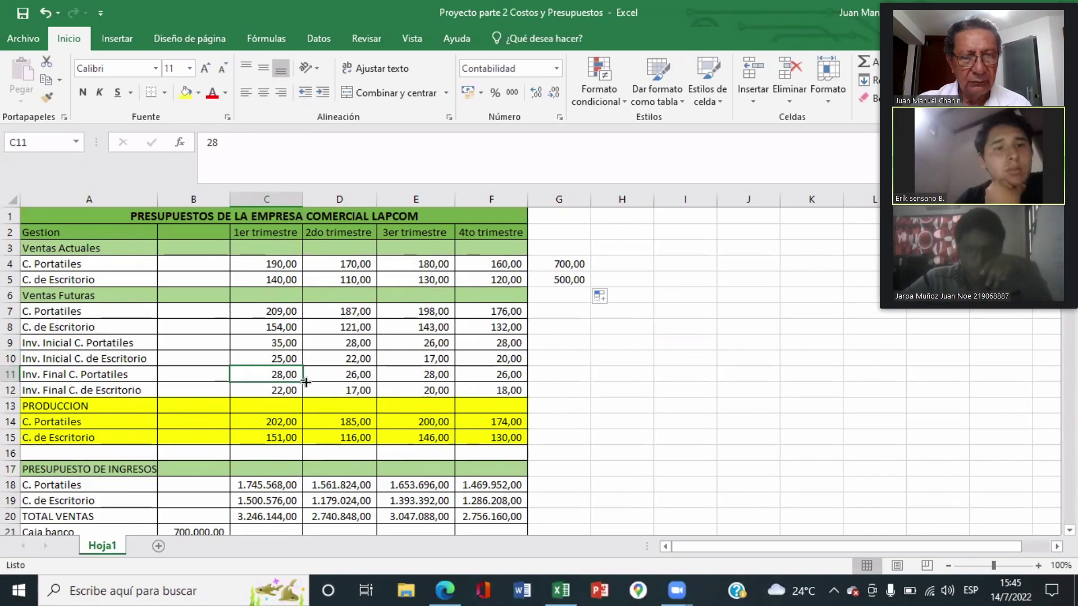
pyautogui.click(288, 392)
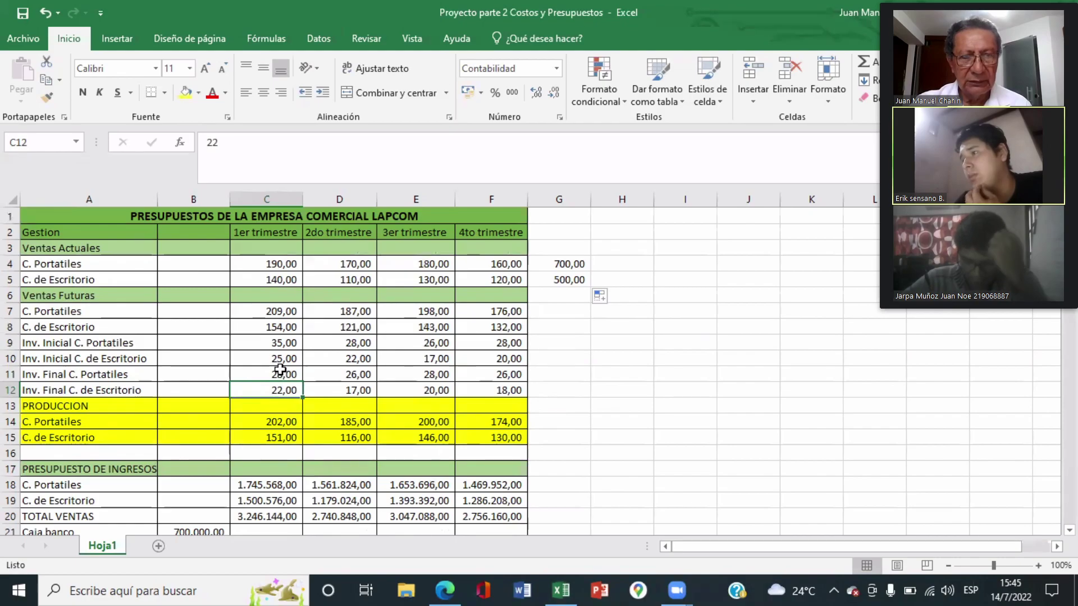
pyautogui.click(287, 375)
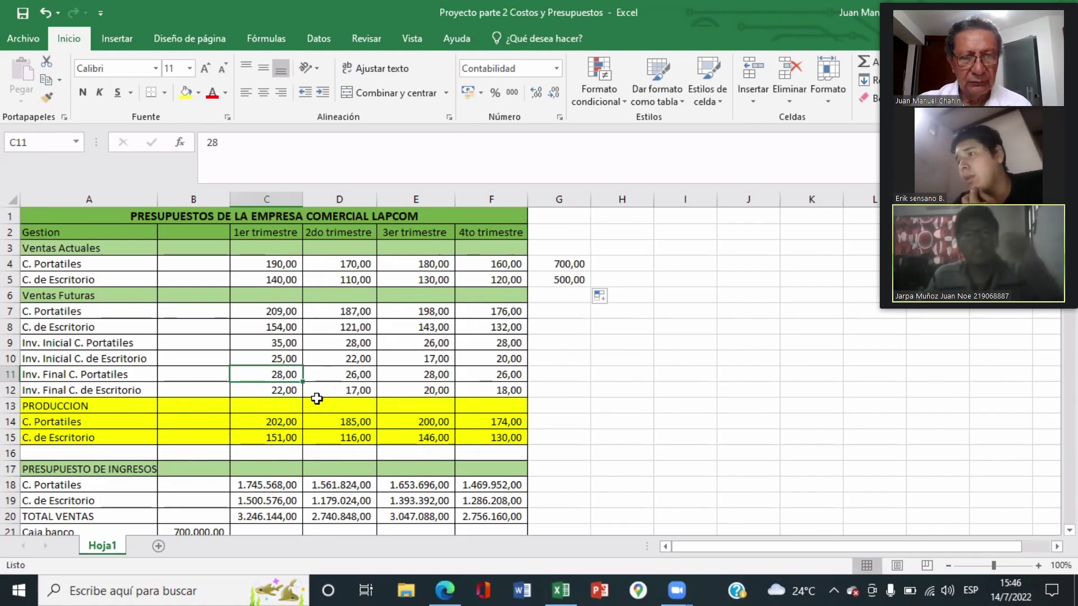
pyautogui.click(344, 377)
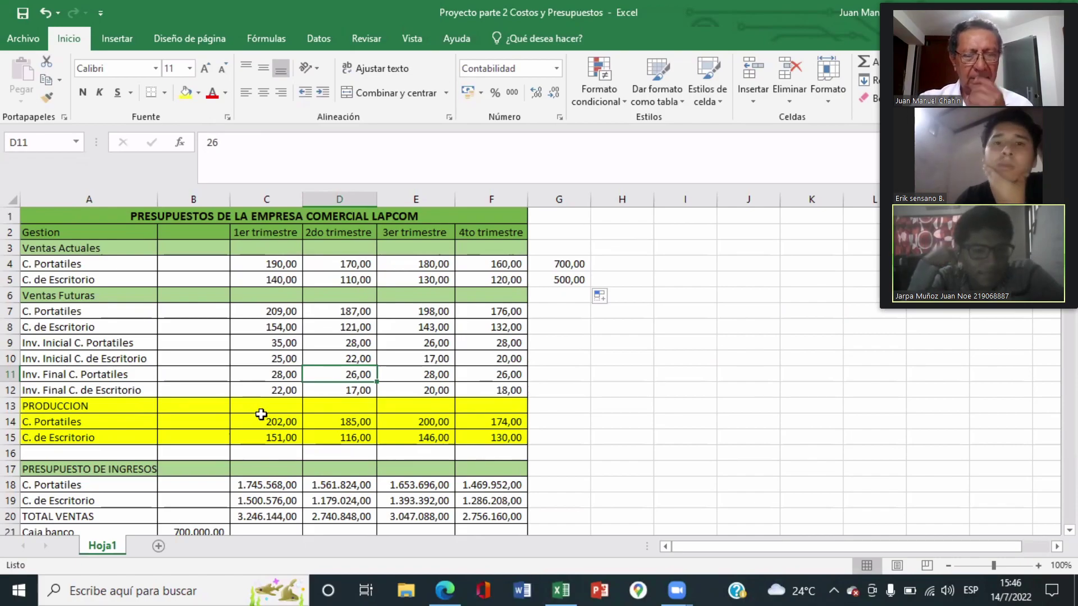
pyautogui.click(287, 376)
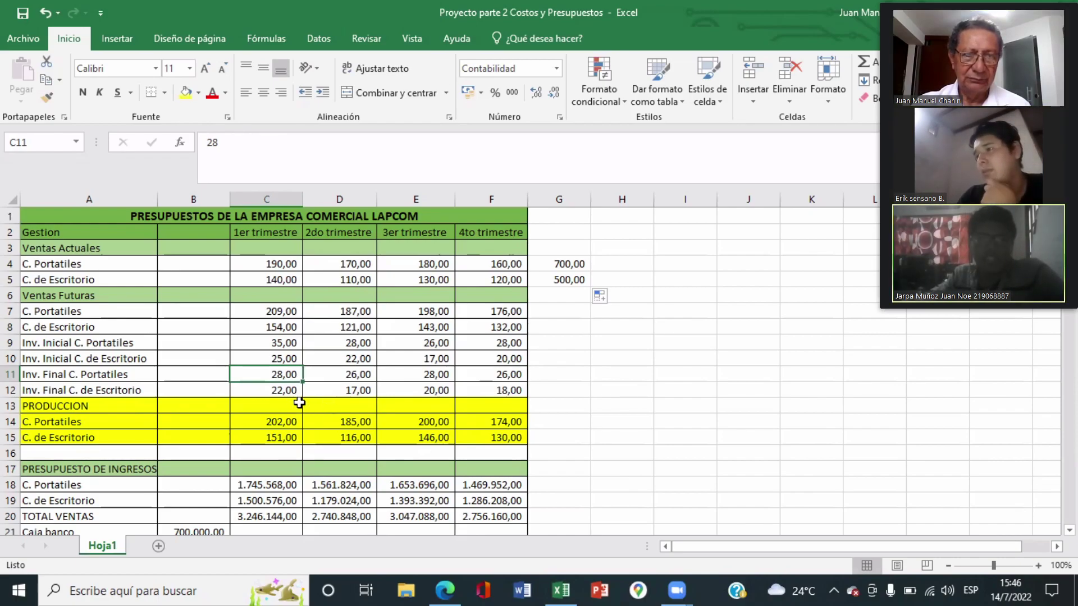
# Check the final inventory entries in rows 11 and 12 and the first-quarter PRODUCCION formulas for C. Portatiles and C. de Escritorio.
pyautogui.click(286, 387)
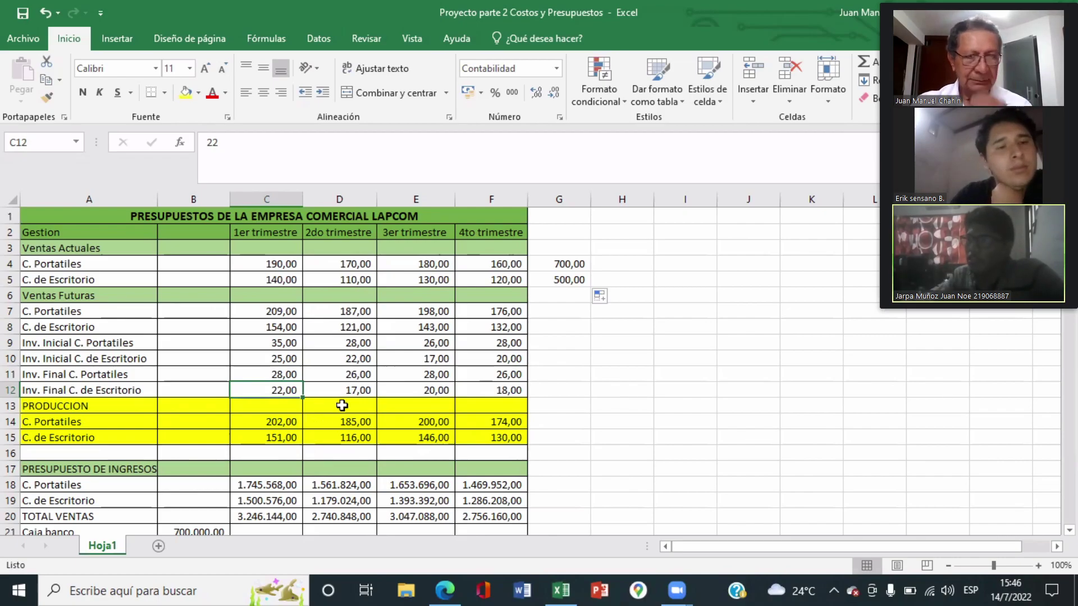
pyautogui.click(359, 375)
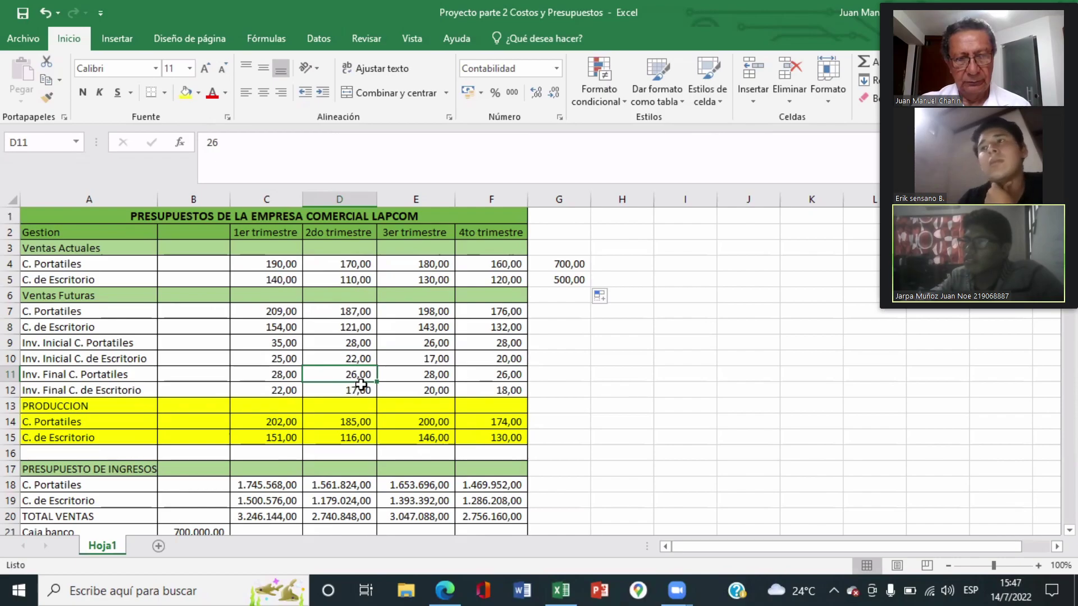
pyautogui.scroll(-1, 362, 384)
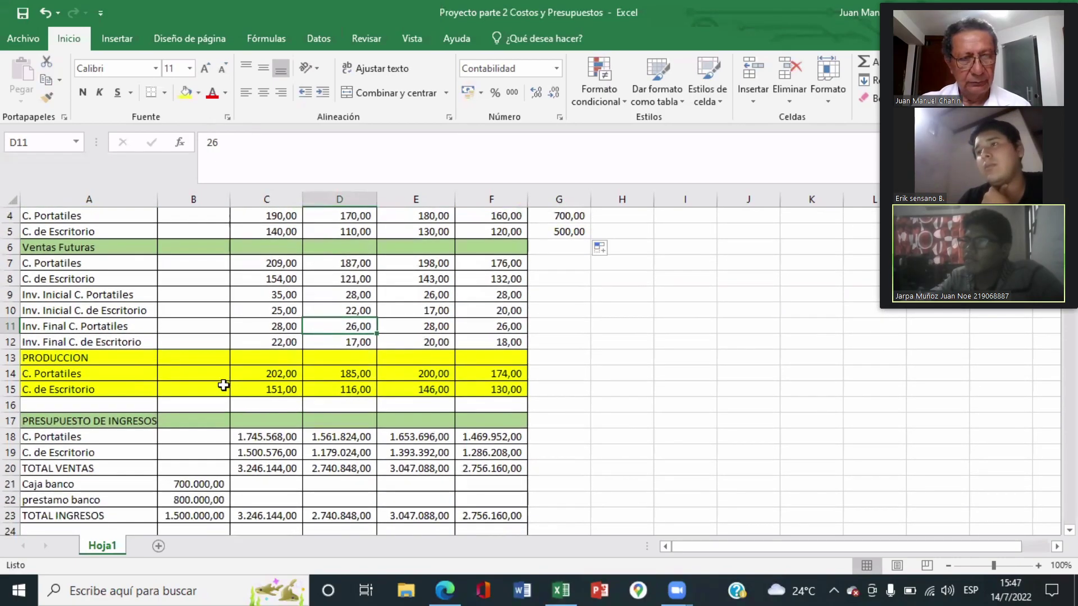
pyautogui.click(291, 375)
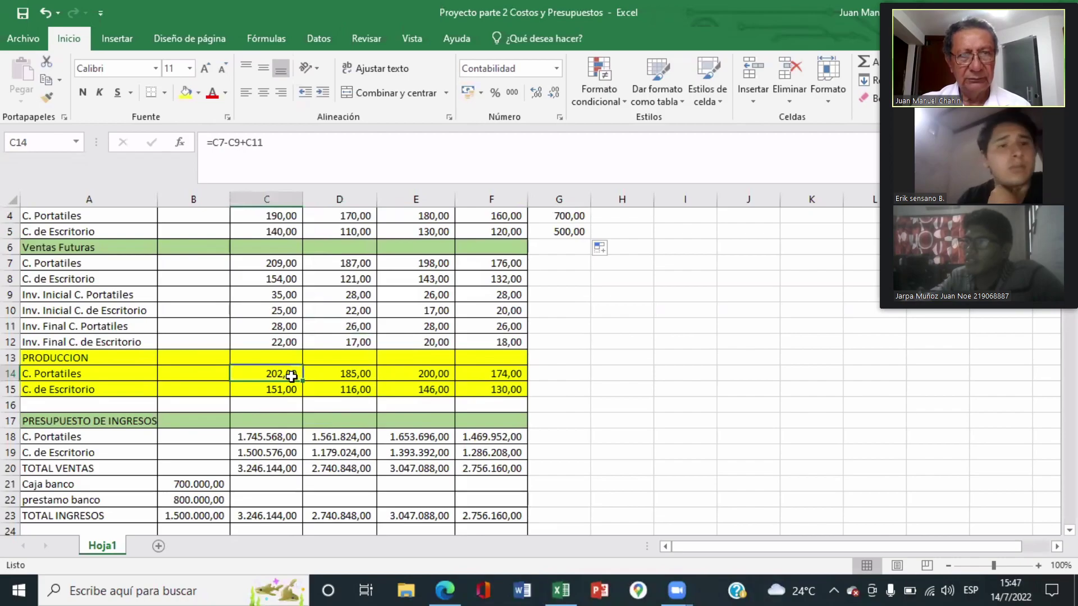
pyautogui.click(291, 391)
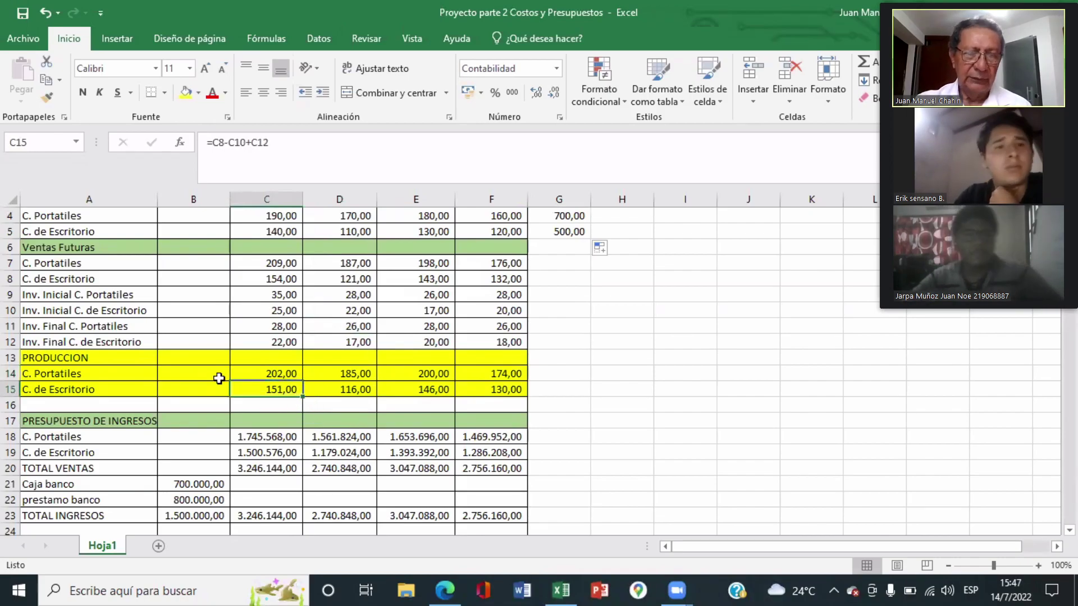
pyautogui.click(59, 360)
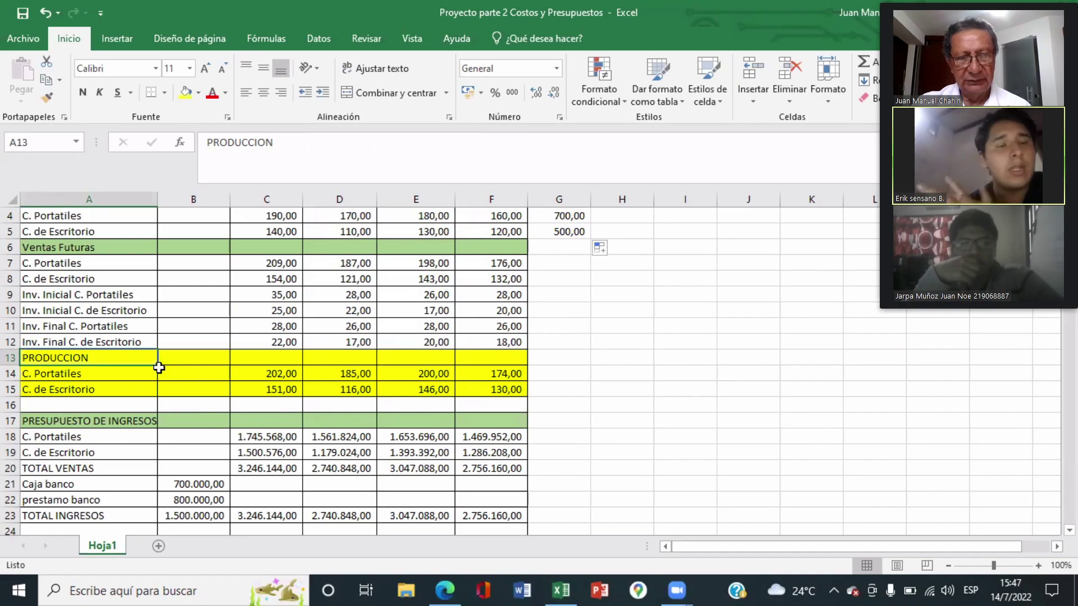
pyautogui.click(279, 371)
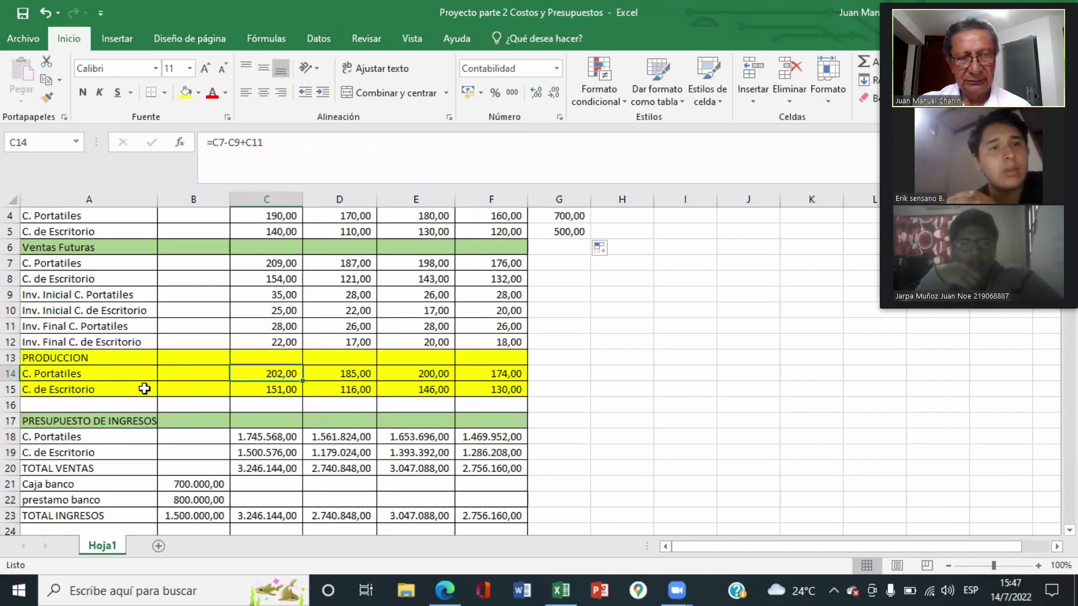
pyautogui.click(278, 389)
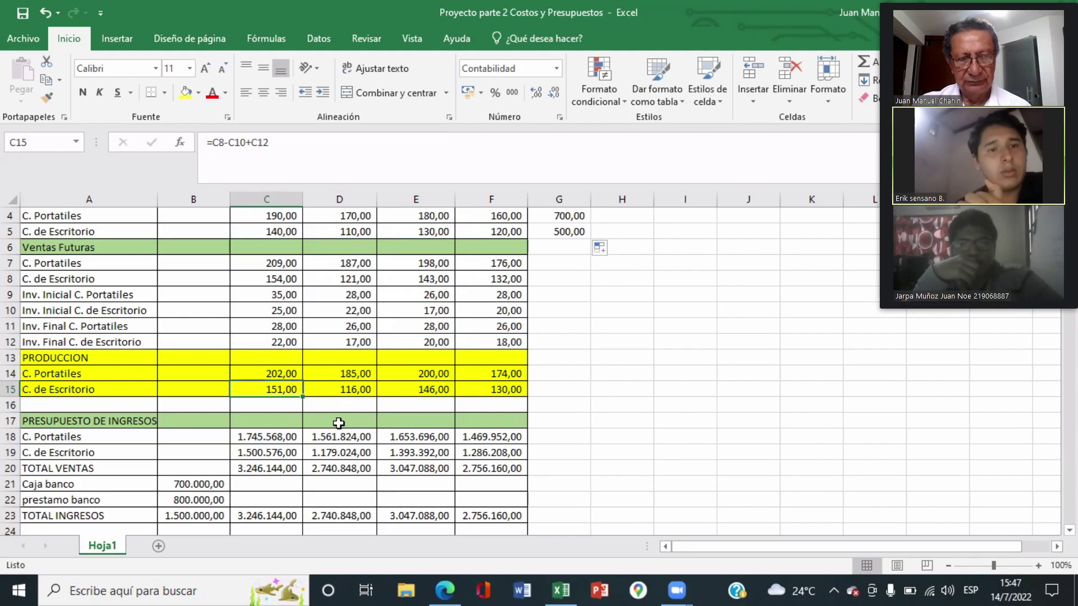
# Inspect the PRESUPUESTO DE INGRESOS formulas for C. Portatiles, C. de Escritorio and TOTAL VENTAS in rows 18 to 20.
pyautogui.scroll(-2, 338, 423)
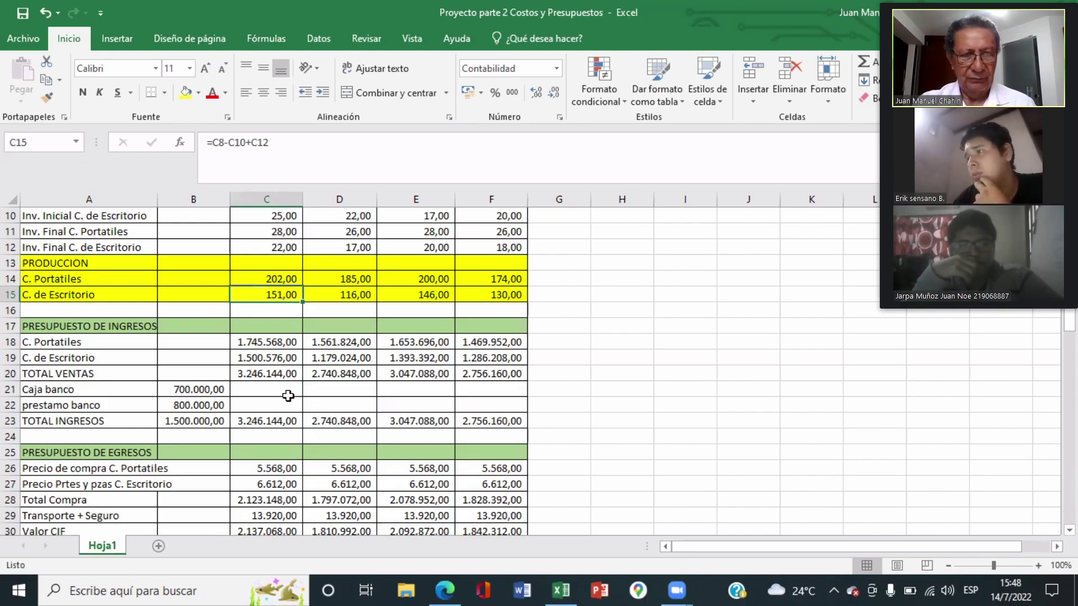
pyautogui.click(280, 360)
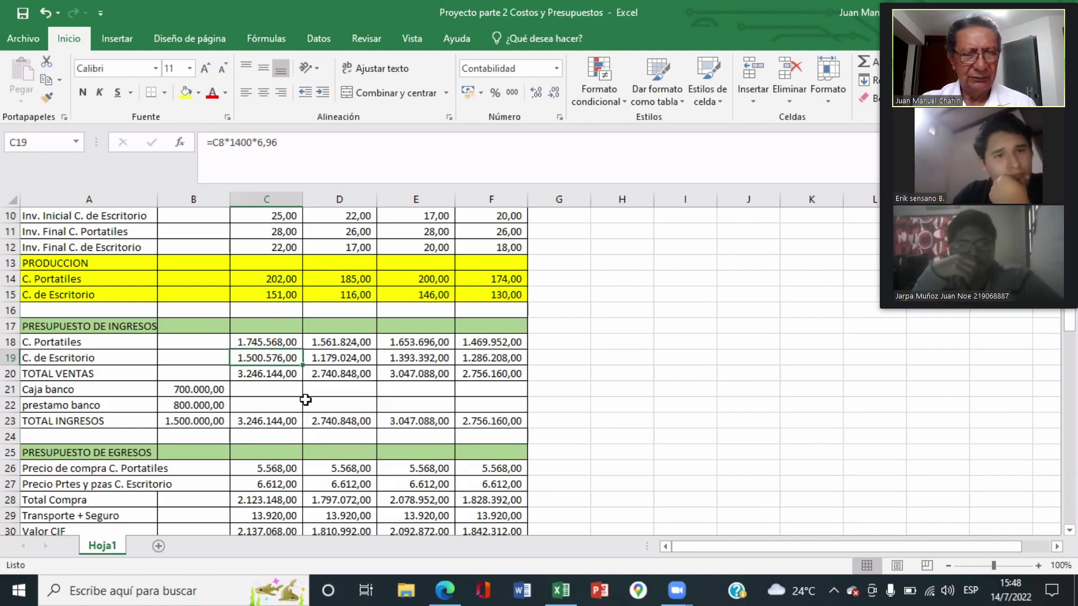
pyautogui.click(277, 340)
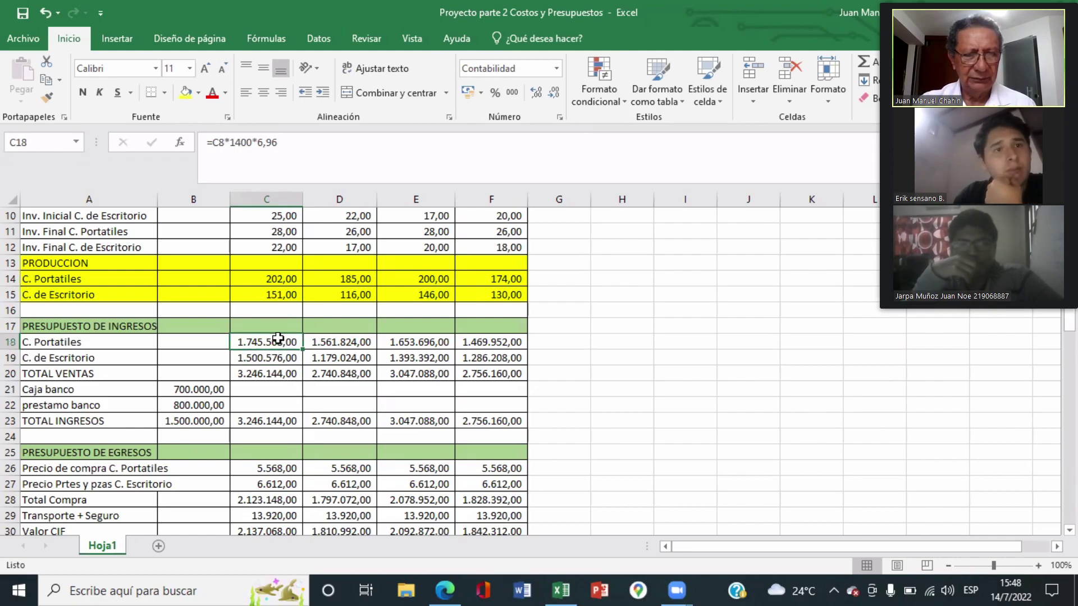
pyautogui.click(286, 375)
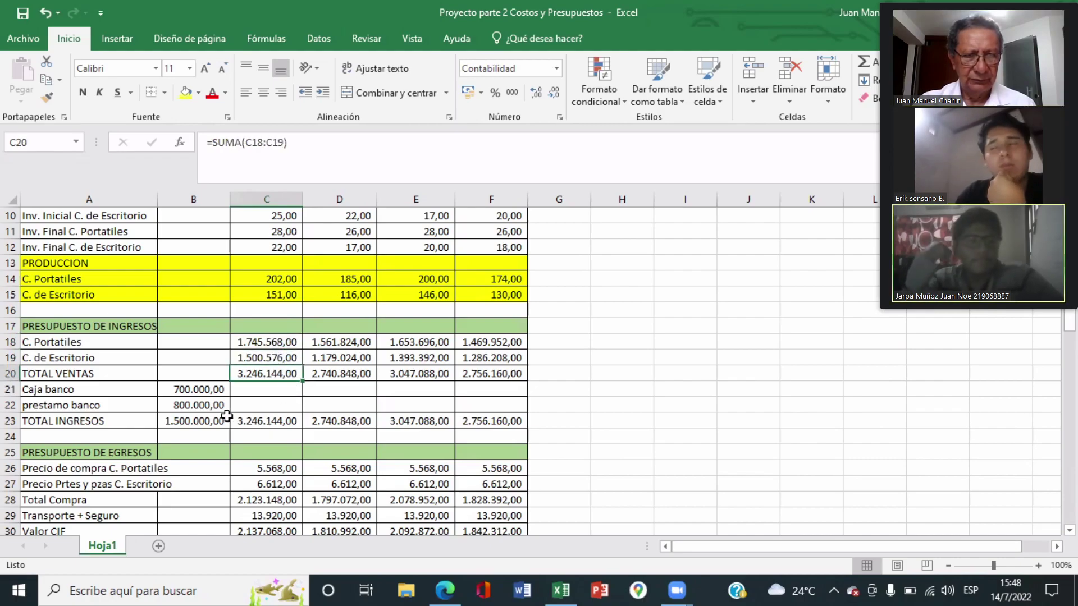
pyautogui.click(331, 342)
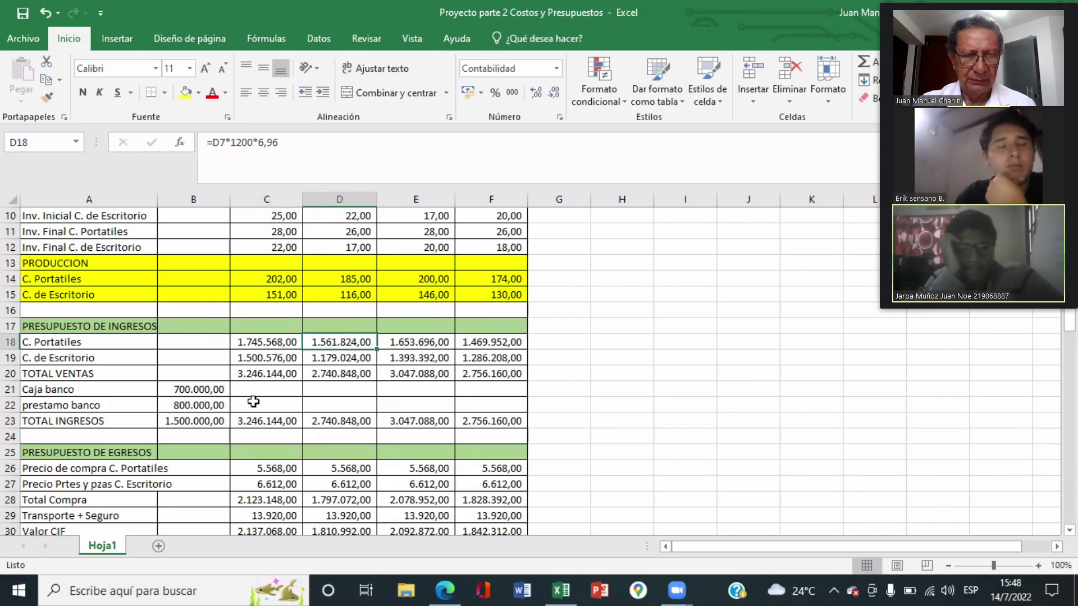
# Look through the expense budget down to Presupuesto Inversiones and check the Compra Equipos amount in B58.
pyautogui.scroll(-1, 247, 404)
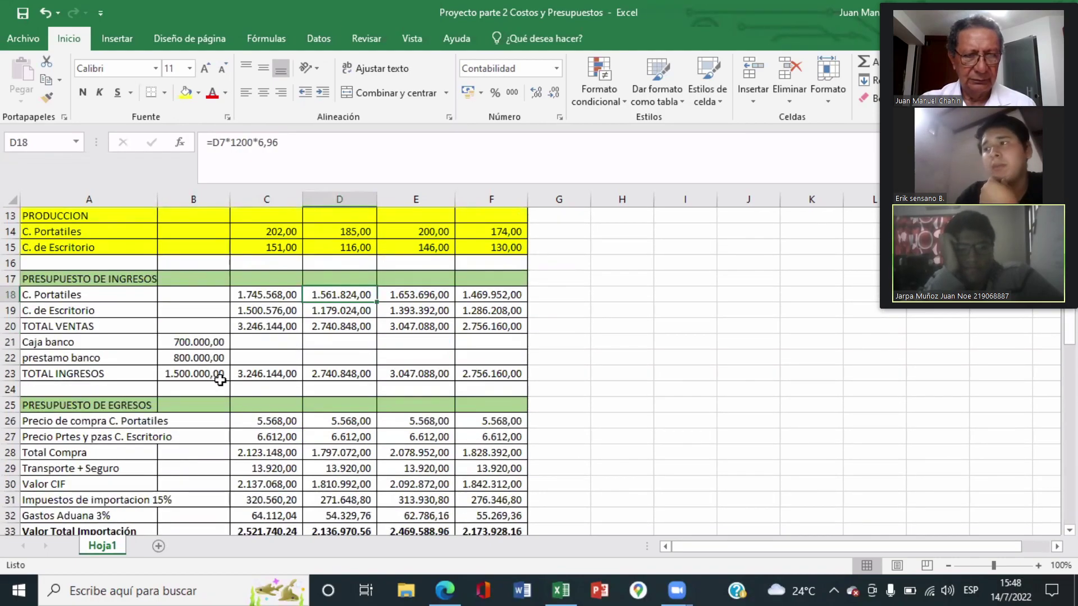
pyautogui.scroll(-6, 216, 381)
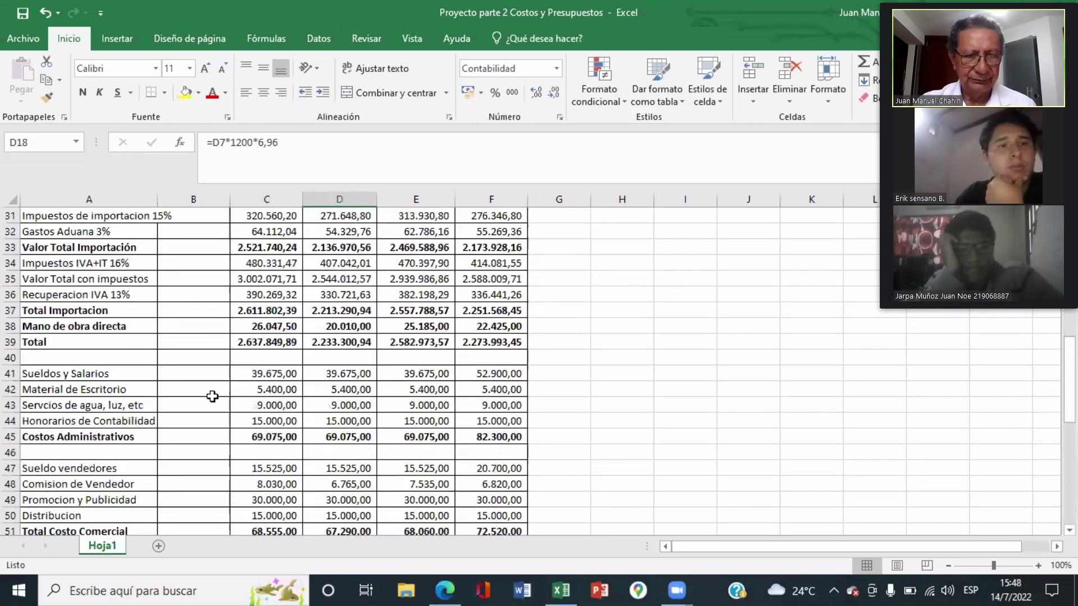
pyautogui.scroll(-5, 211, 397)
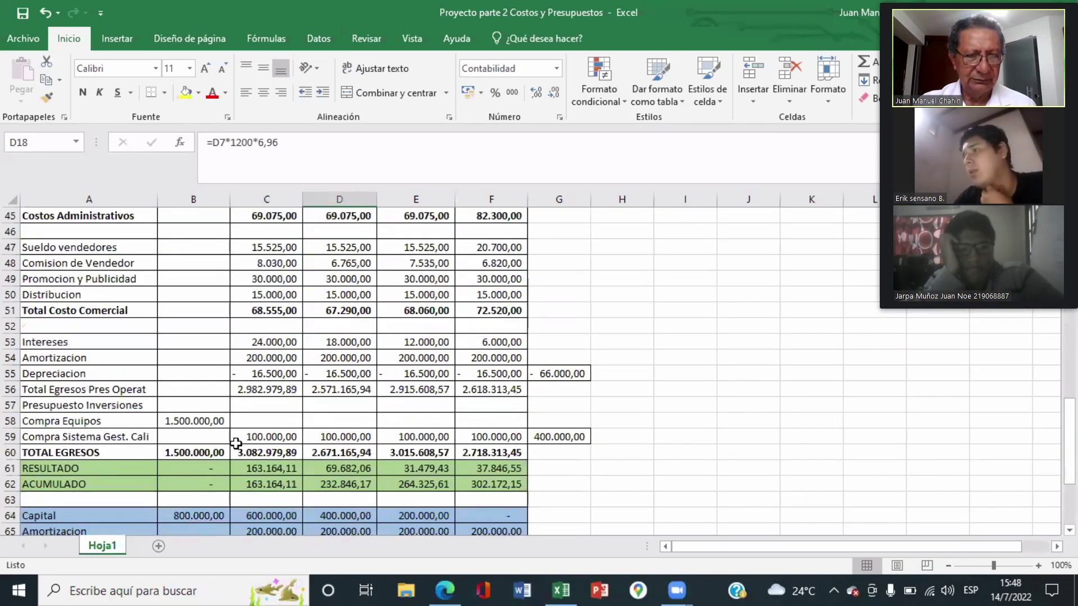
pyautogui.click(193, 422)
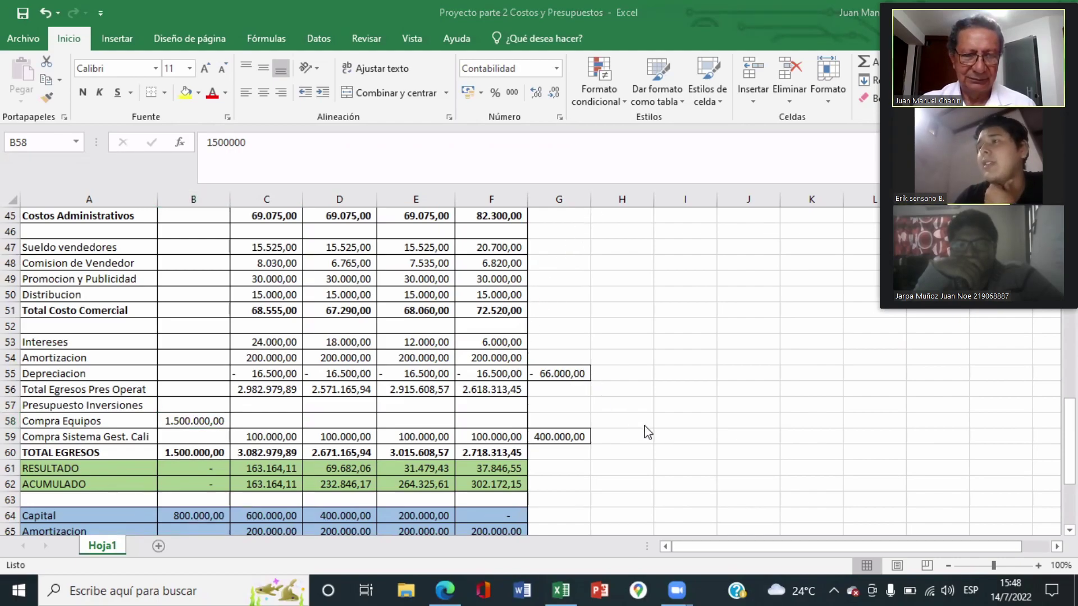
pyautogui.click(216, 426)
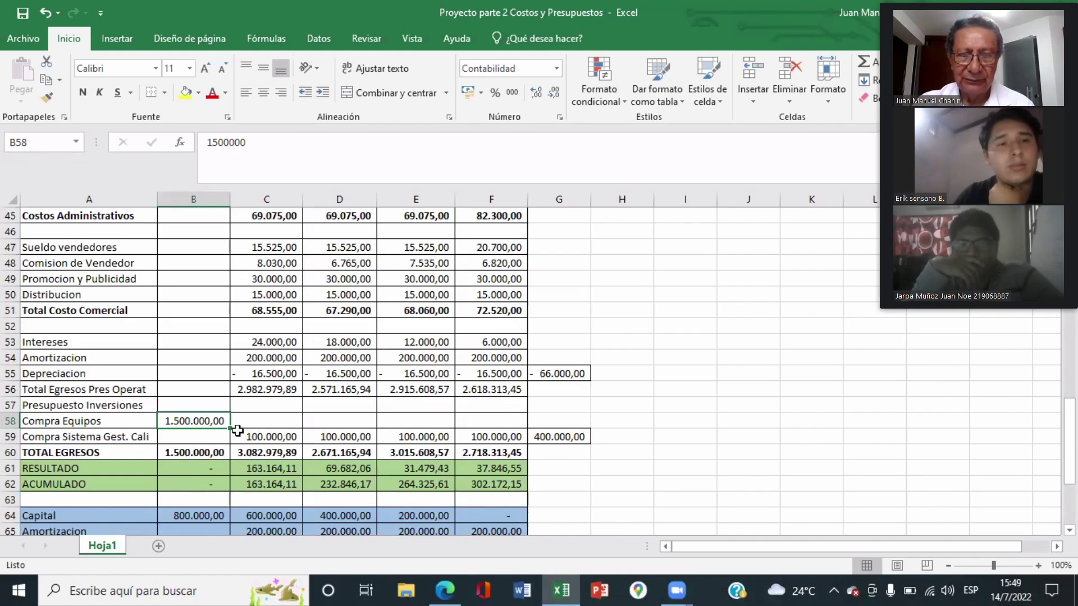
# Review the commercial, administrative, labour and import cost rows back up to the start of PRESUPUESTO DE EGRESOS.
pyautogui.scroll(1, 280, 264)
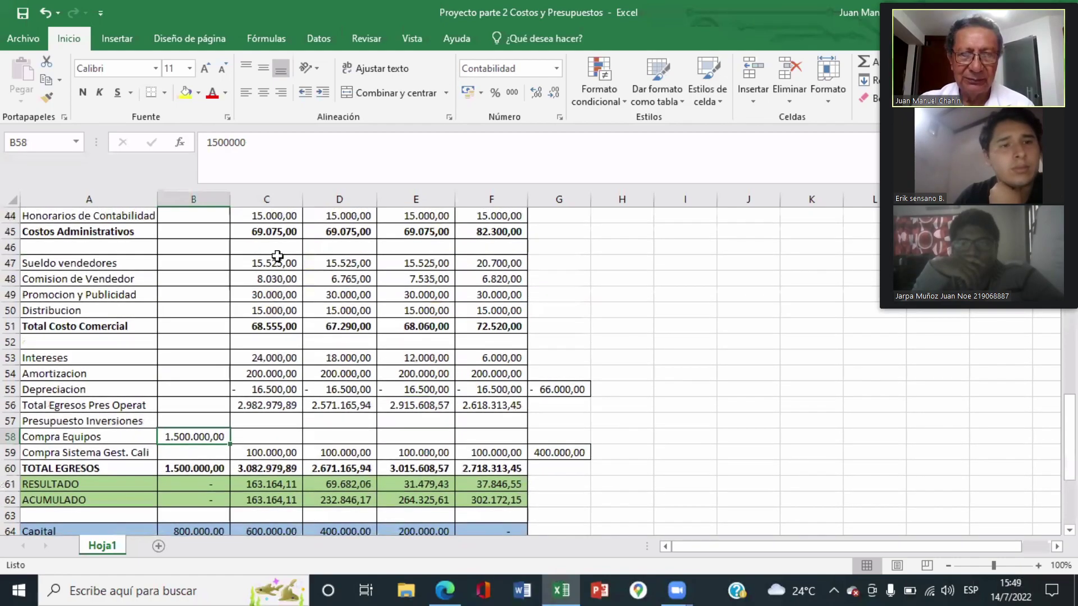
pyautogui.scroll(1, 225, 303)
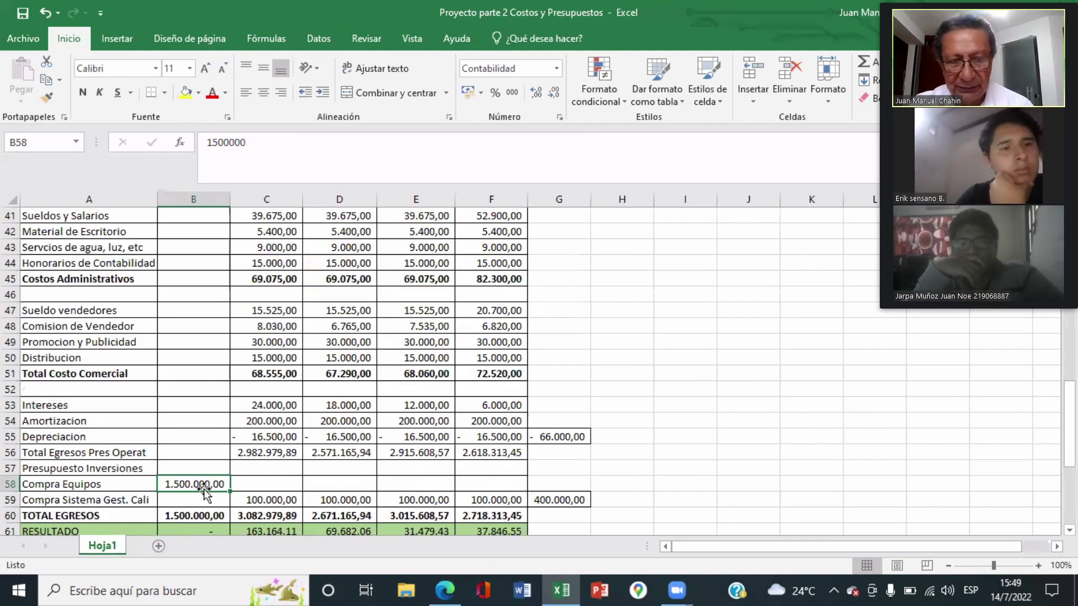
pyautogui.scroll(2, 314, 340)
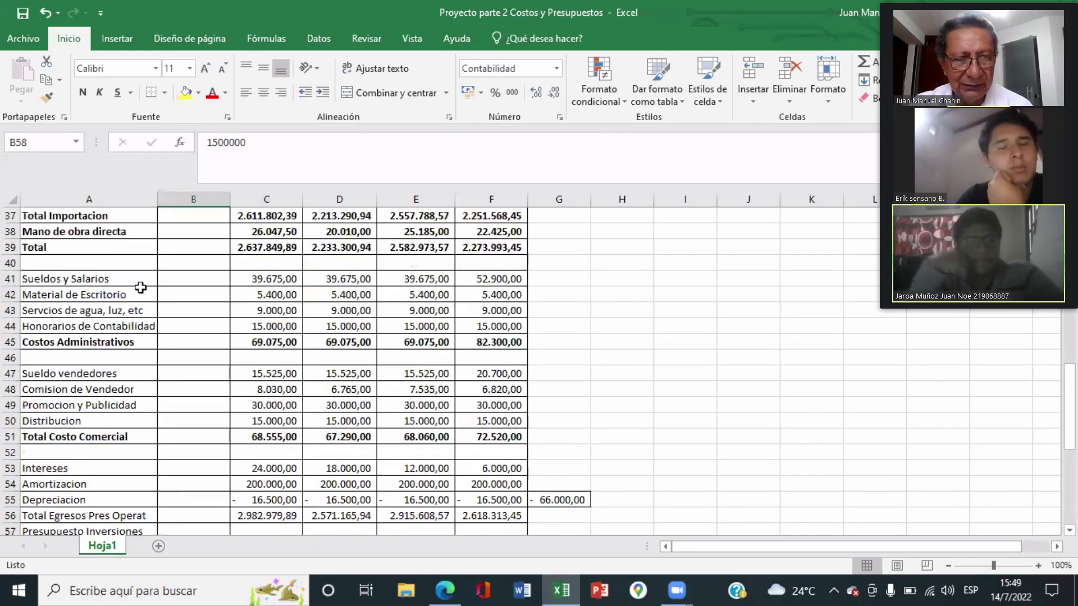
pyautogui.scroll(1, 303, 278)
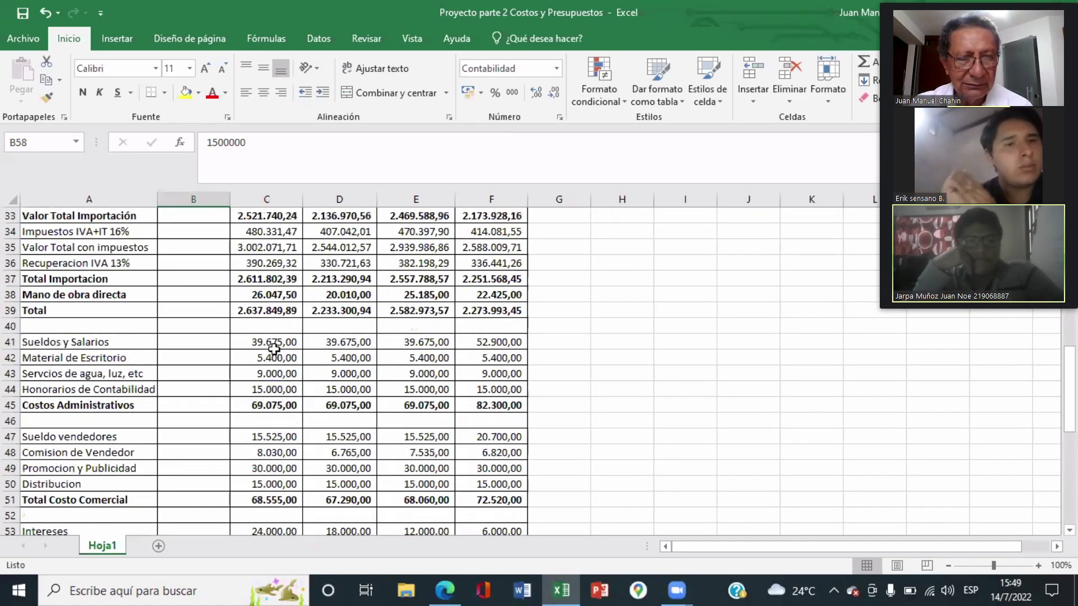
pyautogui.scroll(3, 278, 333)
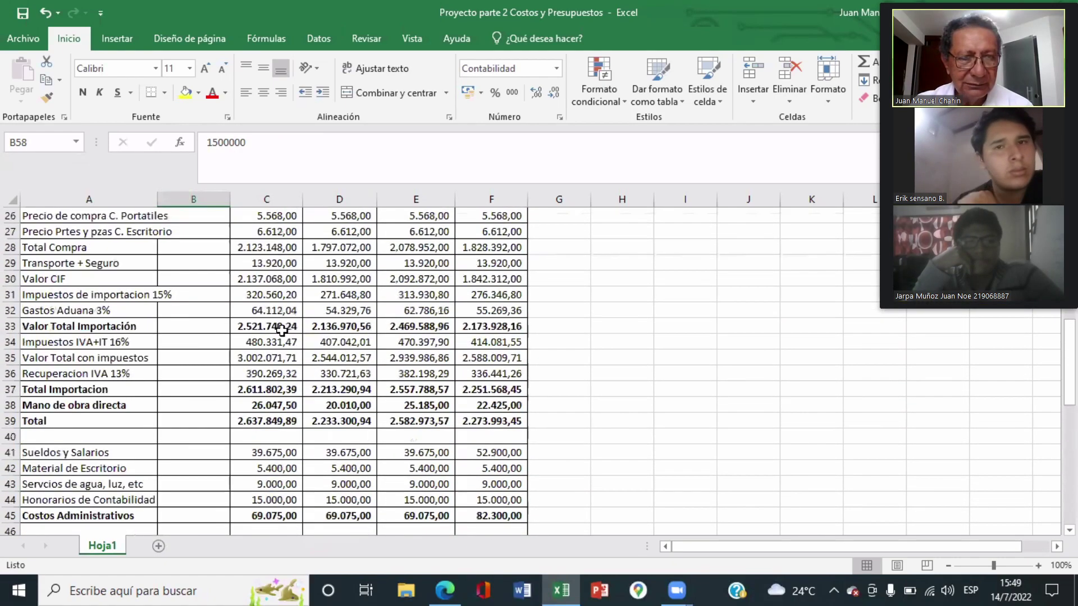
pyautogui.scroll(-3, 278, 345)
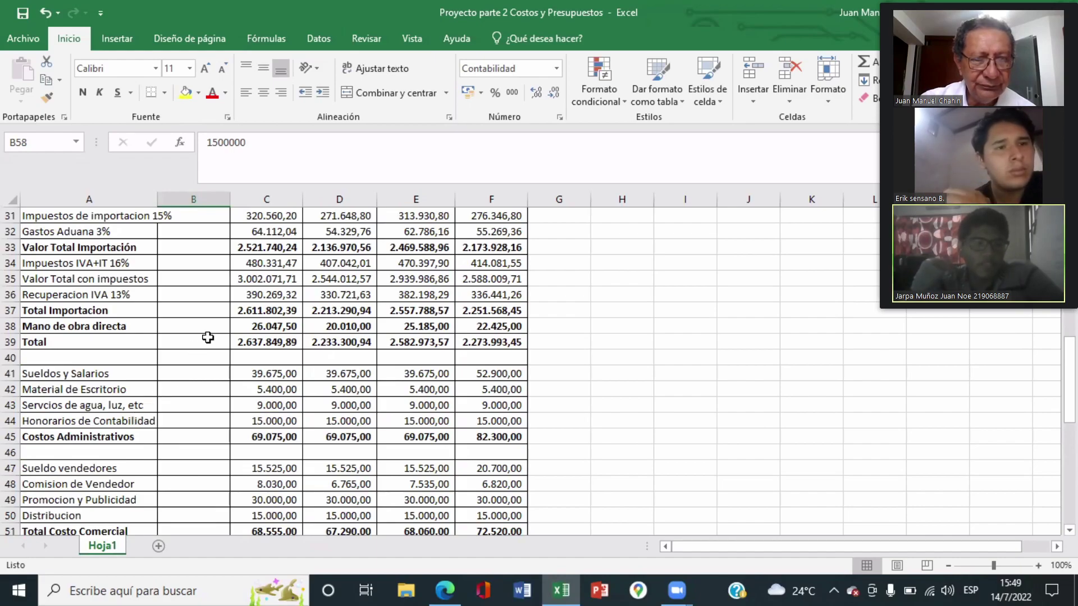
pyautogui.scroll(2, 238, 353)
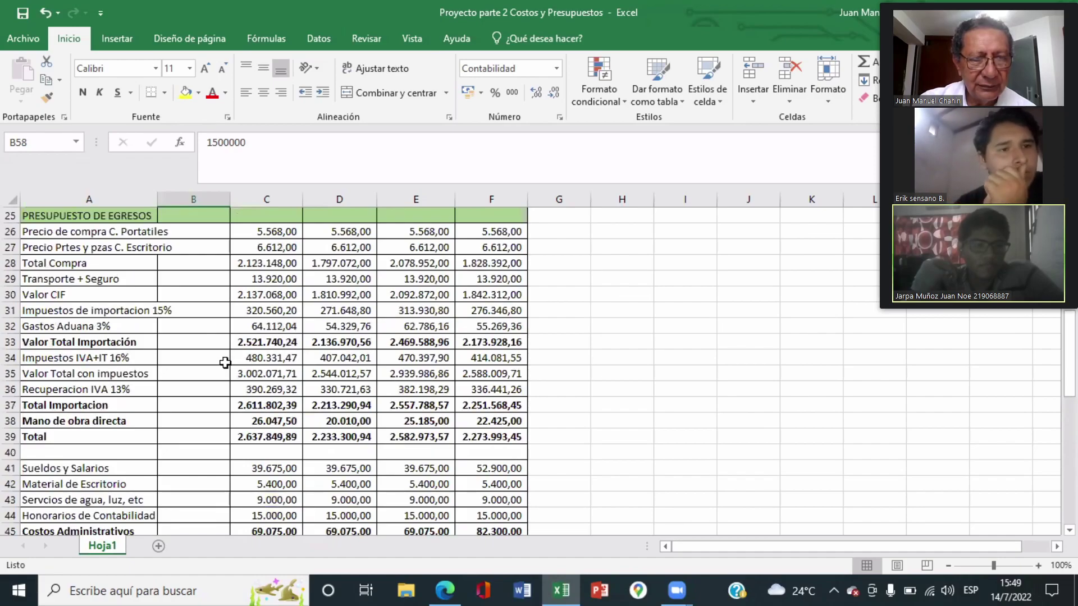
pyautogui.scroll(1, 225, 359)
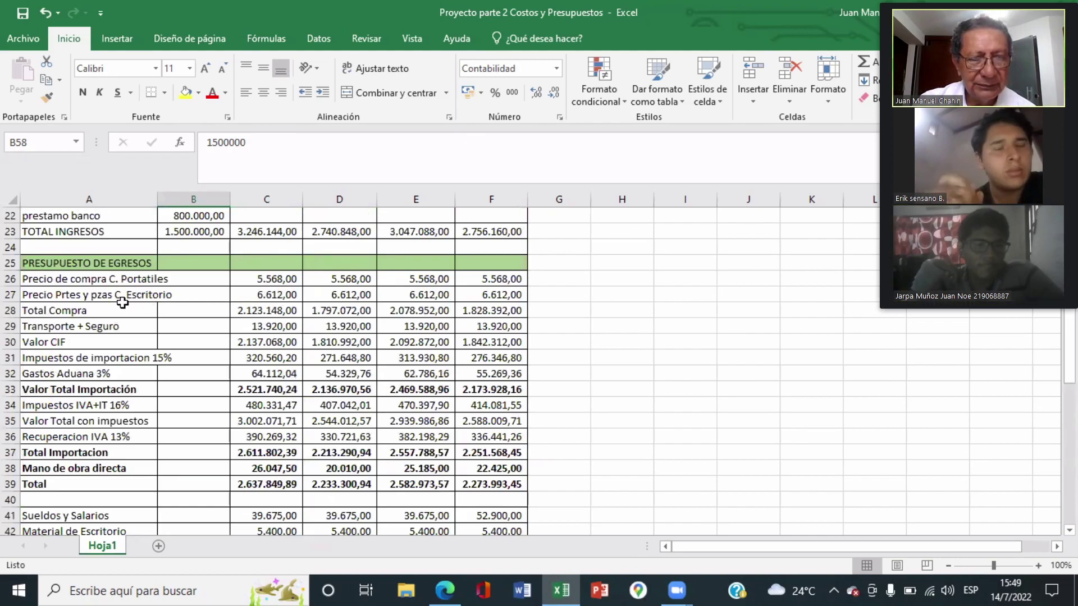
# Inspect the purchase price and Total Compra formulas in C26 to C28 and compare them with the income and production rows.
pyautogui.click(273, 279)
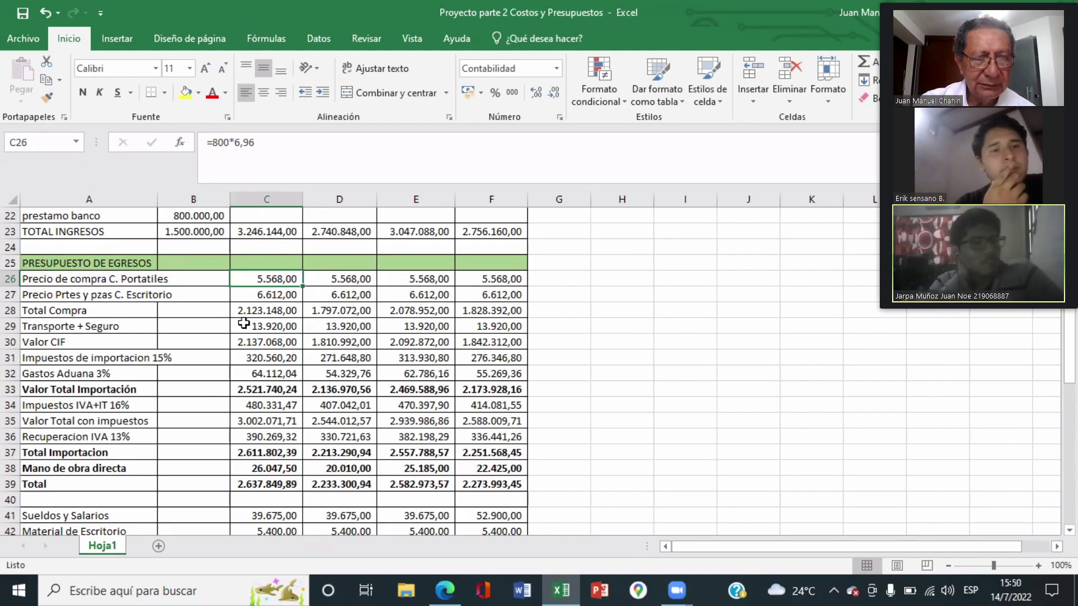
pyautogui.click(280, 314)
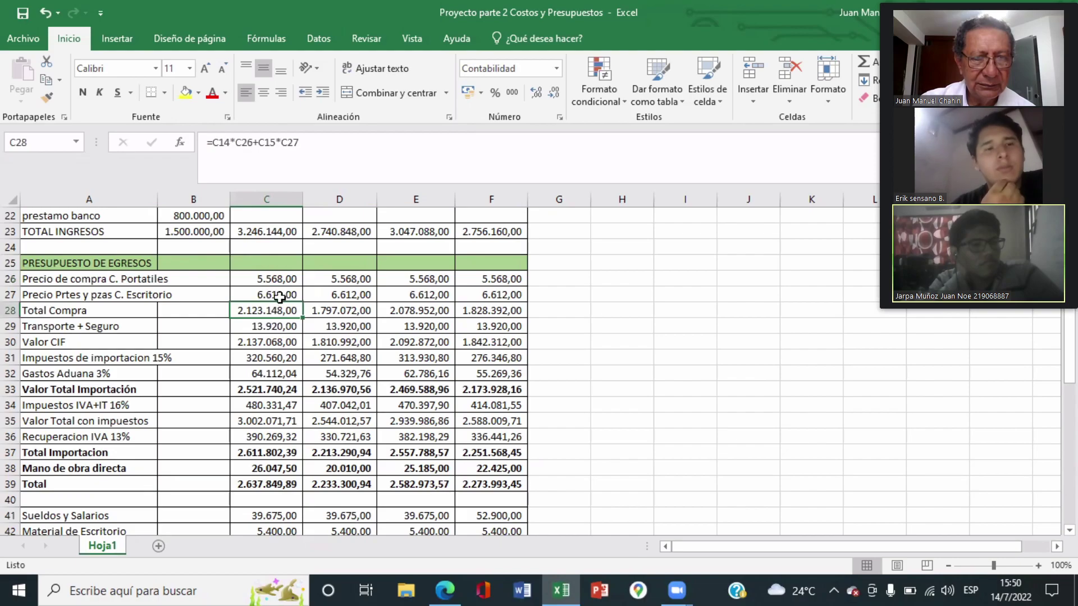
pyautogui.click(279, 296)
pyautogui.scroll(1, 289, 306)
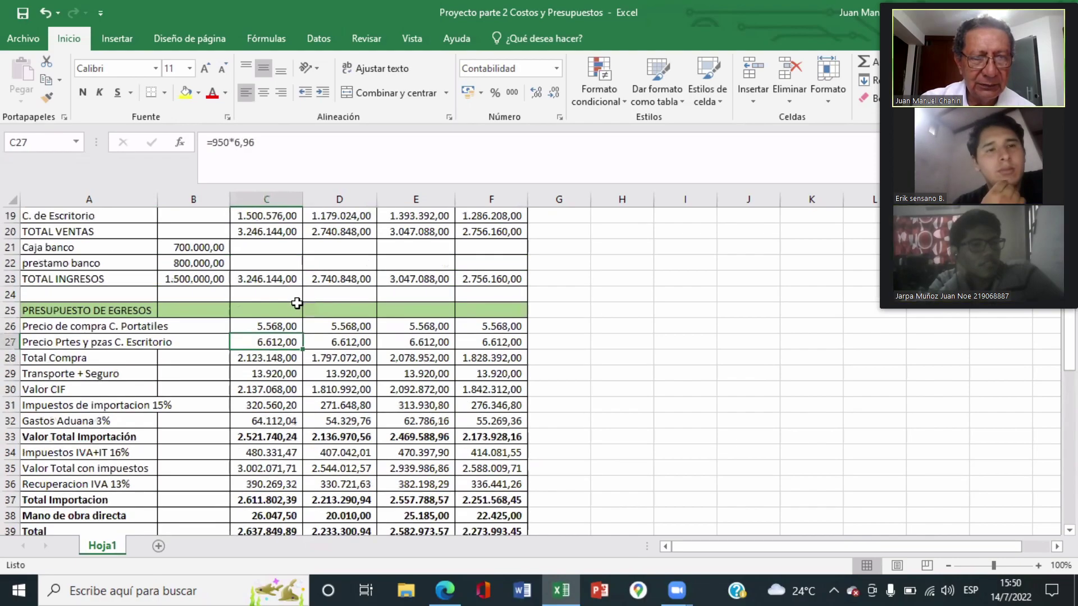
pyautogui.scroll(1, 289, 307)
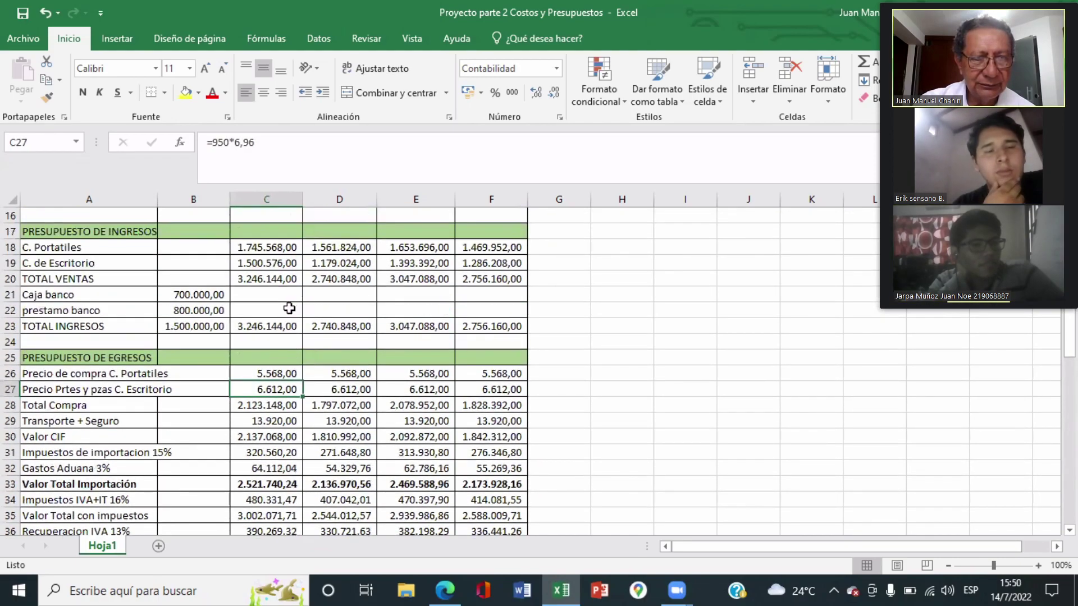
pyautogui.scroll(1, 289, 308)
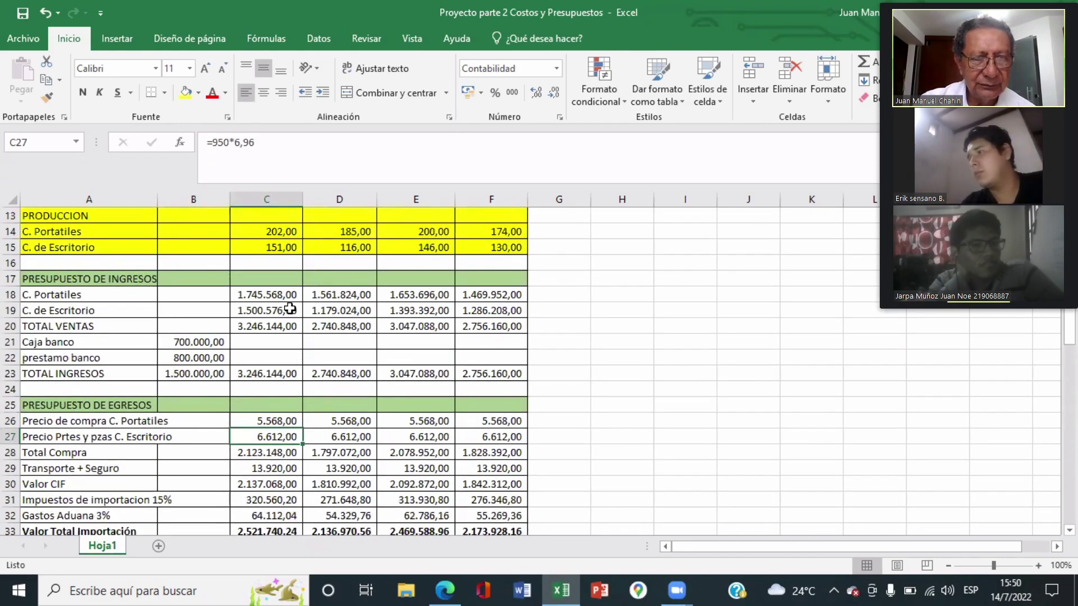
pyautogui.scroll(-1, 288, 308)
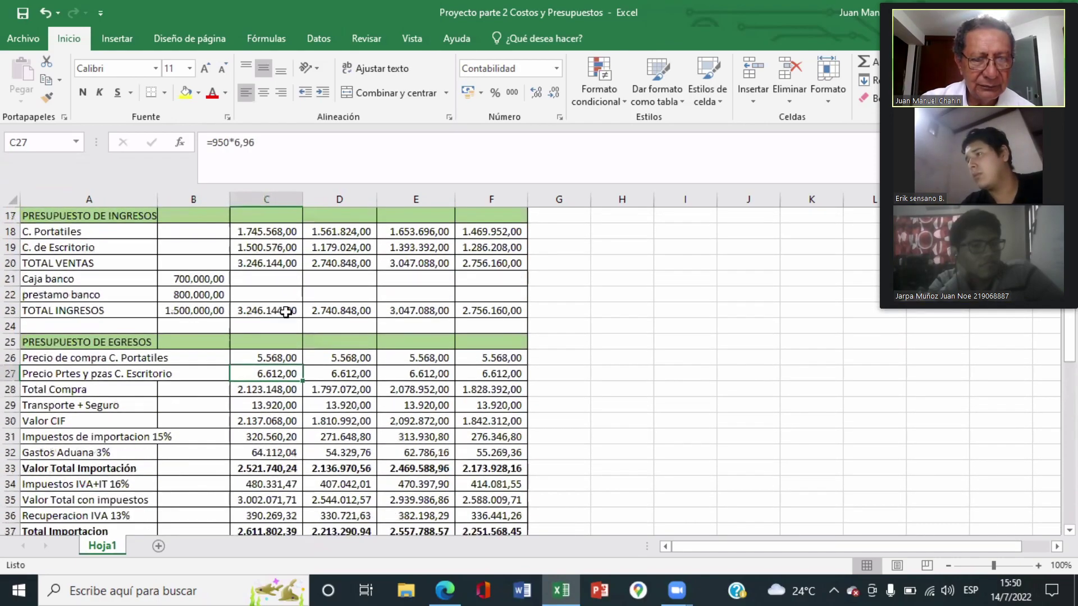
# Examine the C. Escritorio parts price formula in C27 in detail and recheck how Total Compra in C28 uses it.
pyautogui.doubleClick(273, 375)
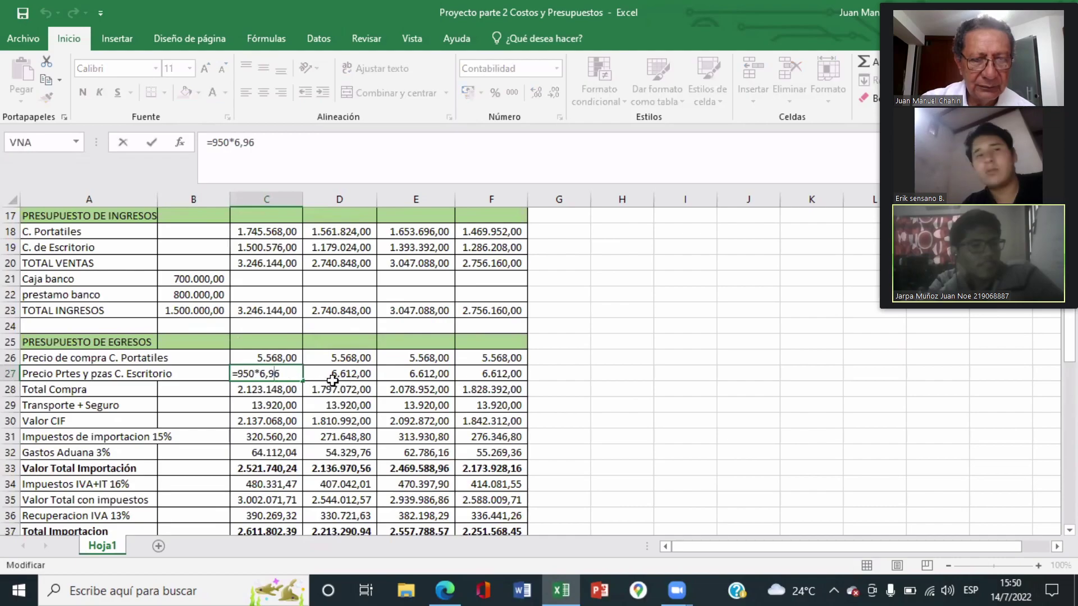
pyautogui.scroll(1, 333, 380)
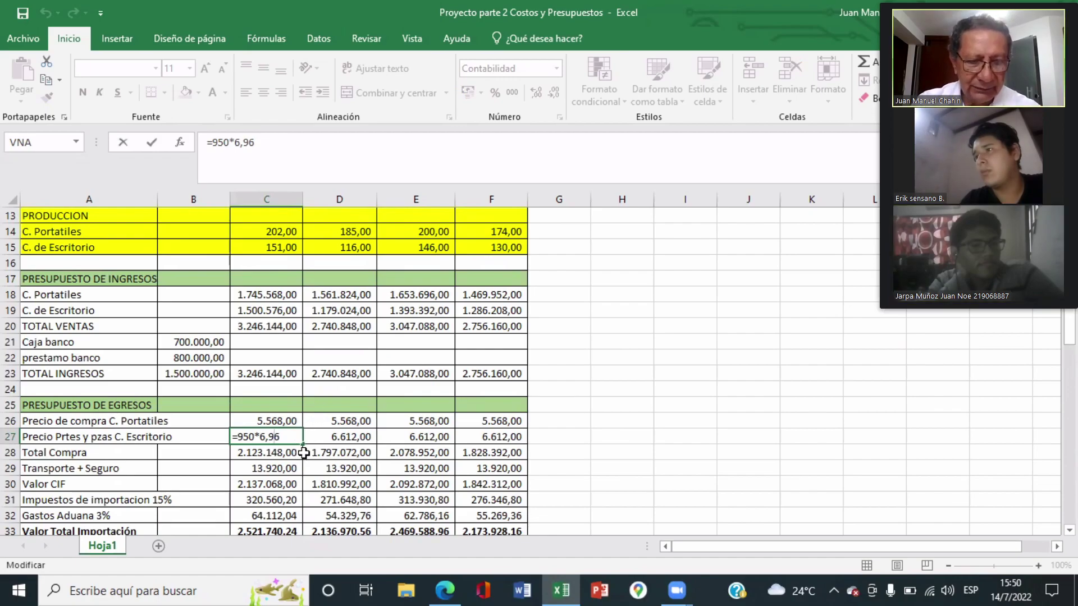
pyautogui.hotkey('ctrl', 'Return')
pyautogui.click(282, 457)
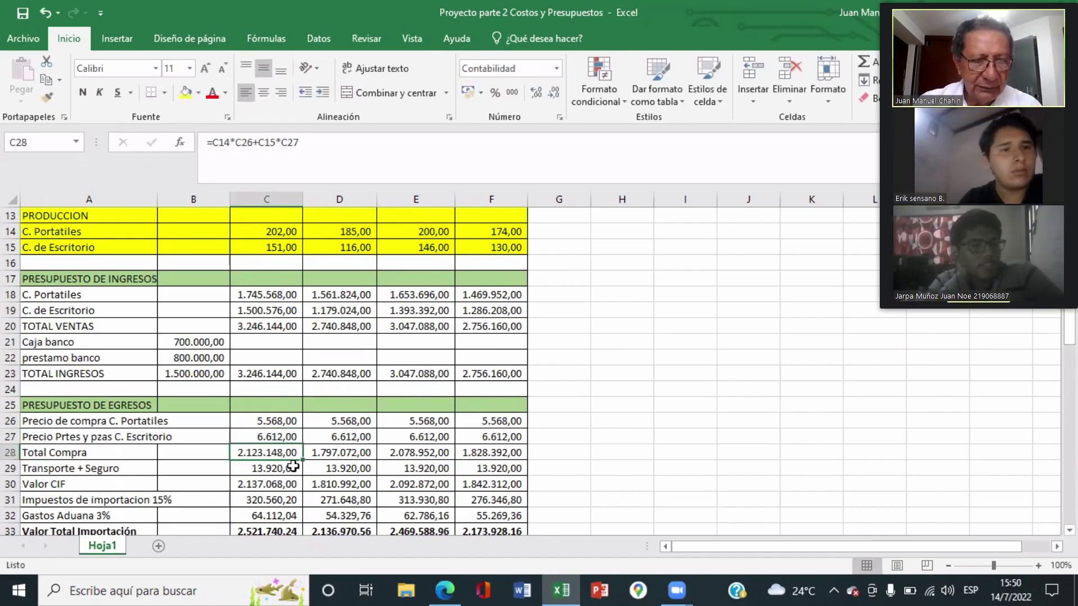
# Inspect the Total Compra formulas in C28 and D28 against the production quantities and purchase prices they reference.
pyautogui.doubleClick(284, 453)
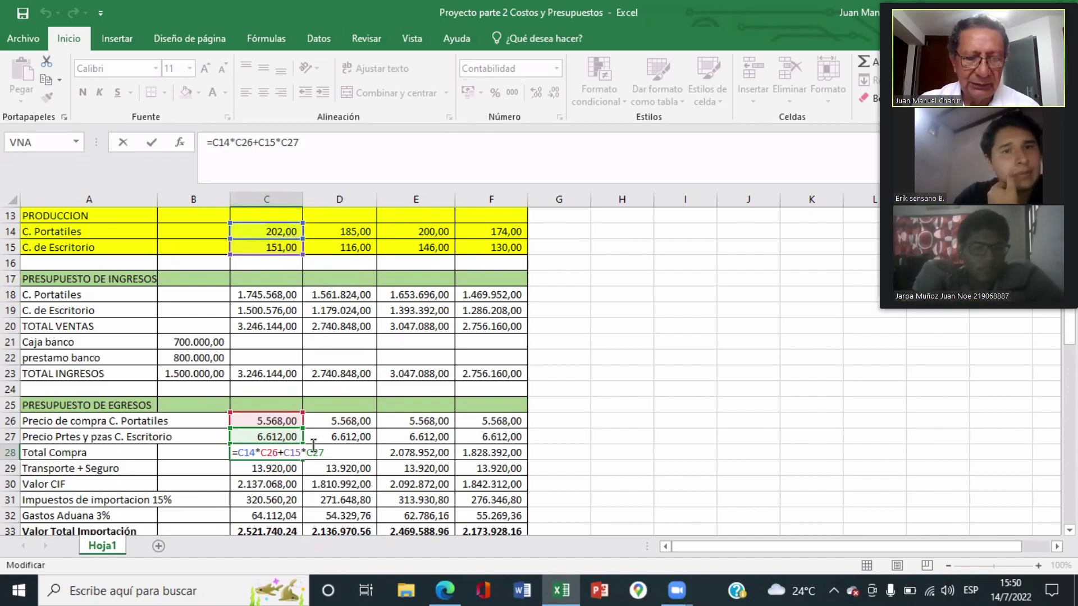
pyautogui.hotkey('ctrl', 'Return')
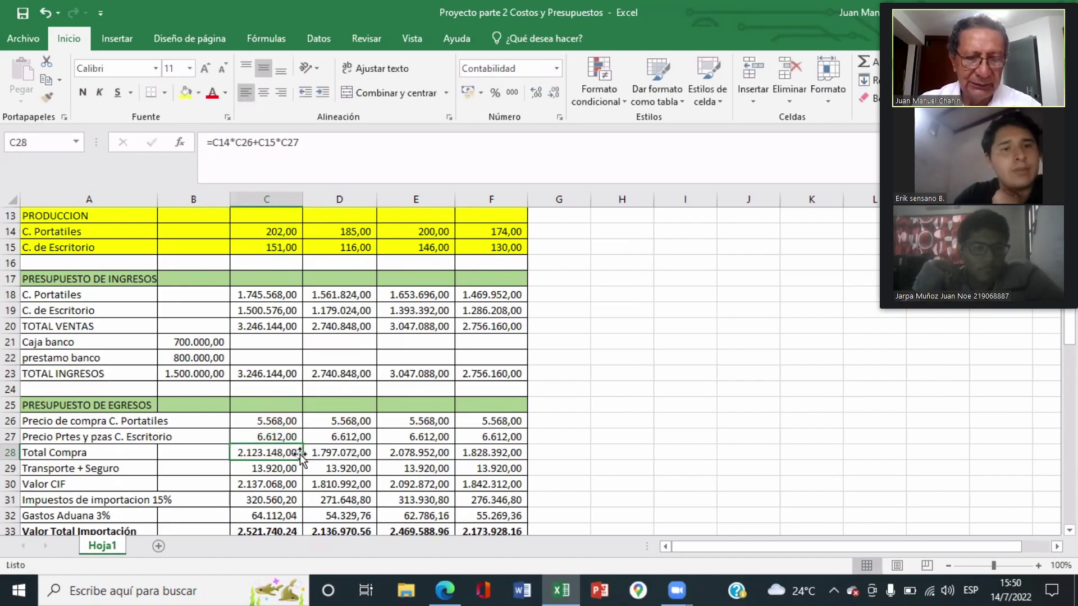
pyautogui.click(330, 456)
# Recheck the Compra Equipos amount in B58 and compare it with the TOTAL EGRESOS, RESULTADO and ACUMULADO rows.
pyautogui.scroll(-4, 334, 466)
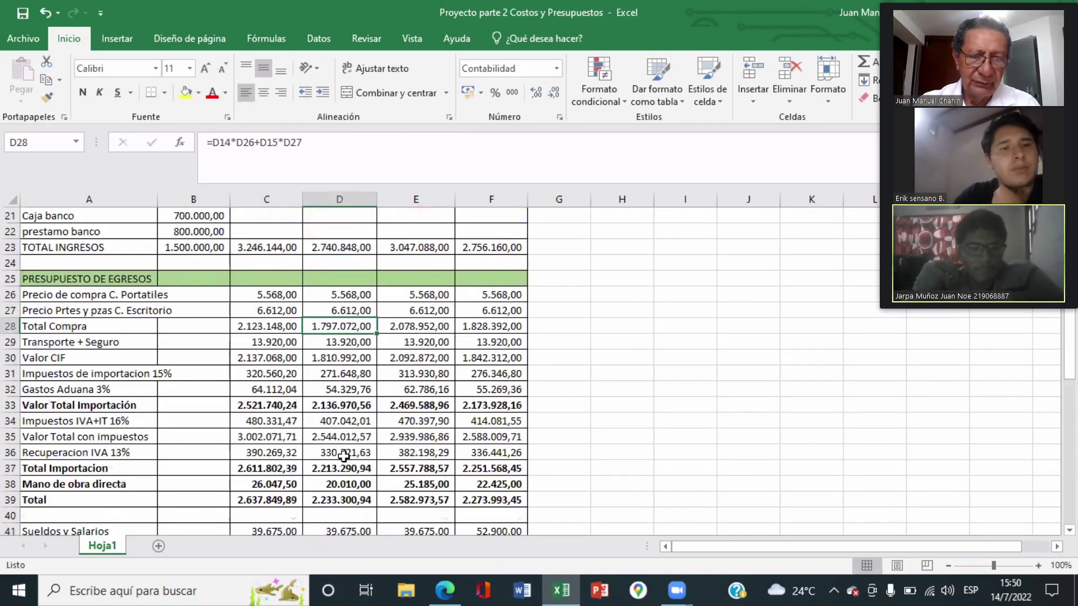
pyautogui.scroll(-6, 332, 455)
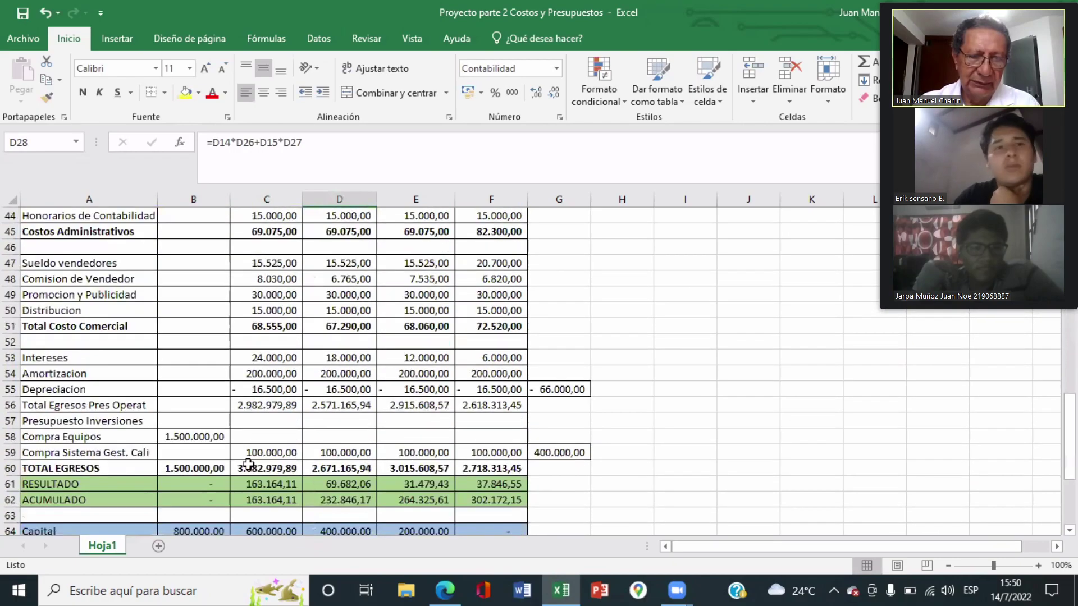
pyautogui.click(215, 437)
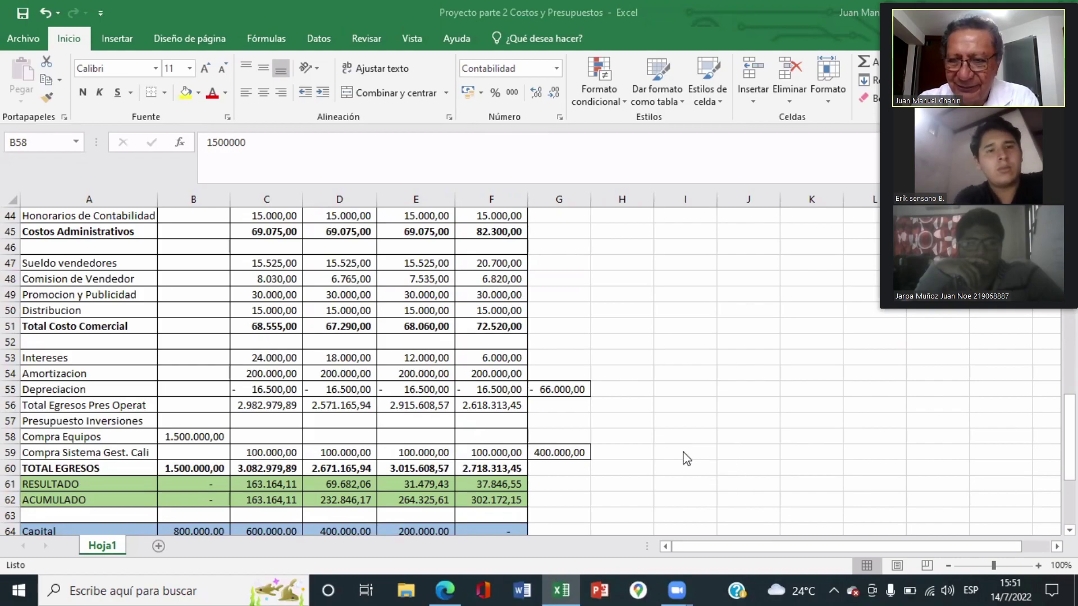
pyautogui.scroll(-1, 685, 459)
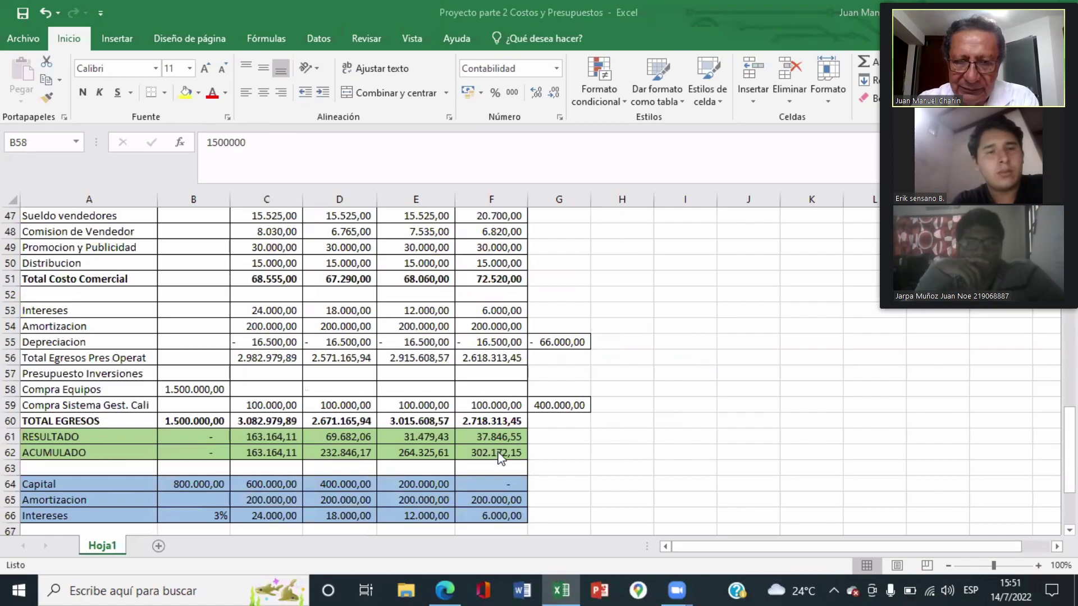
pyautogui.click(579, 375)
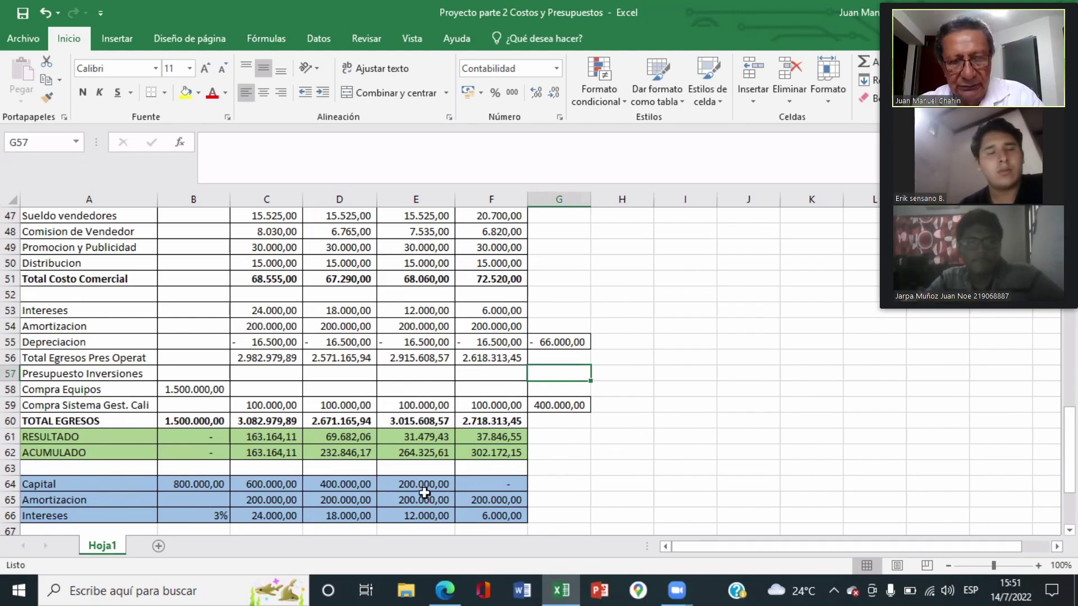
pyautogui.click(205, 390)
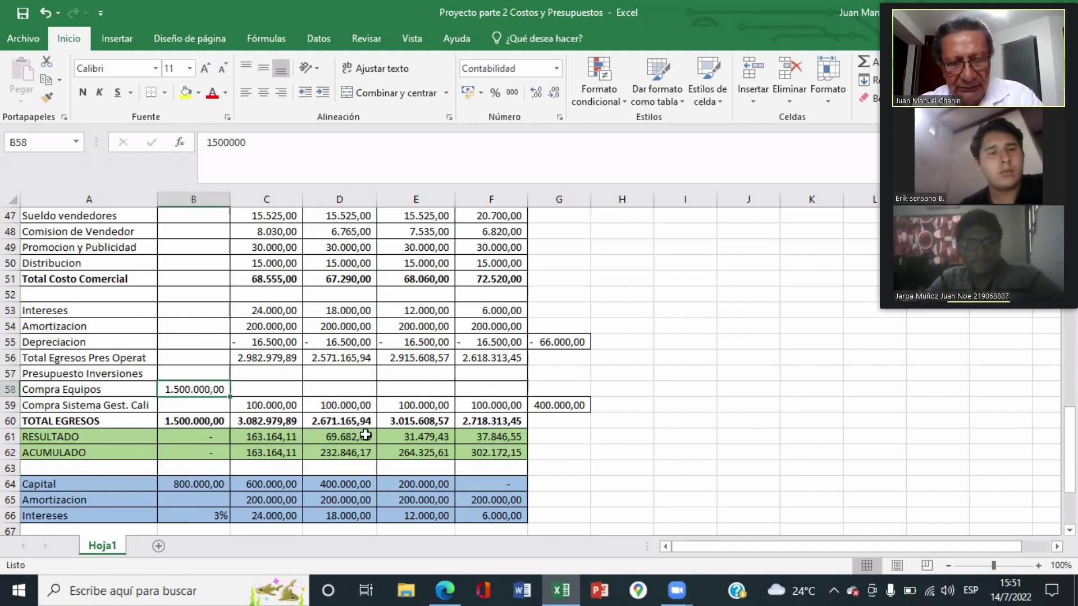
# Look over the loan and DEPRECIACION tables and review the cost rows back up to PRESUPUESTO DE INGRESOS.
pyautogui.scroll(-3, 410, 426)
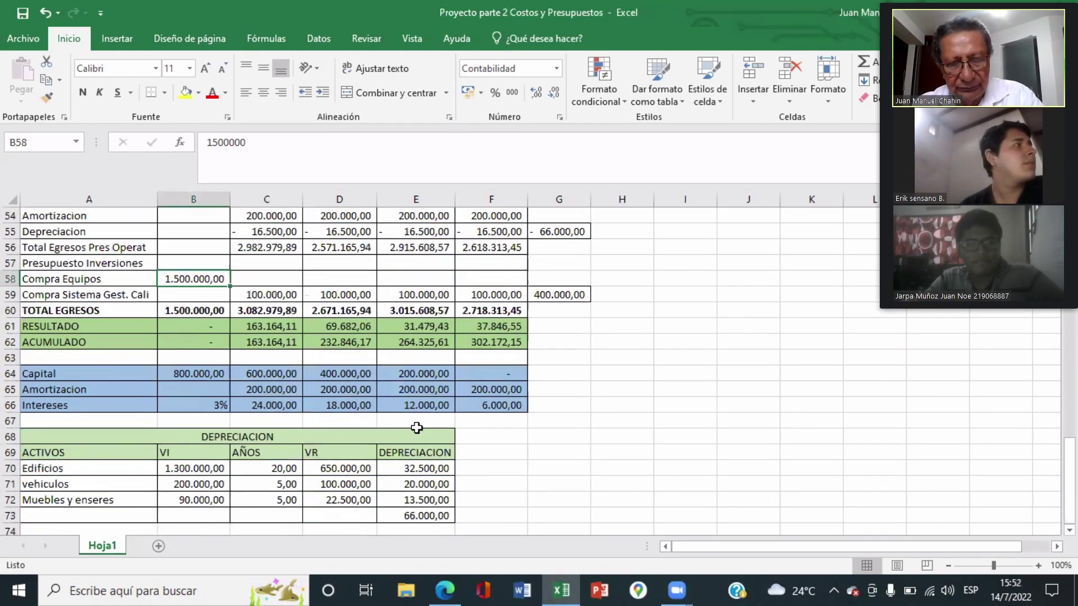
pyautogui.scroll(5, 416, 427)
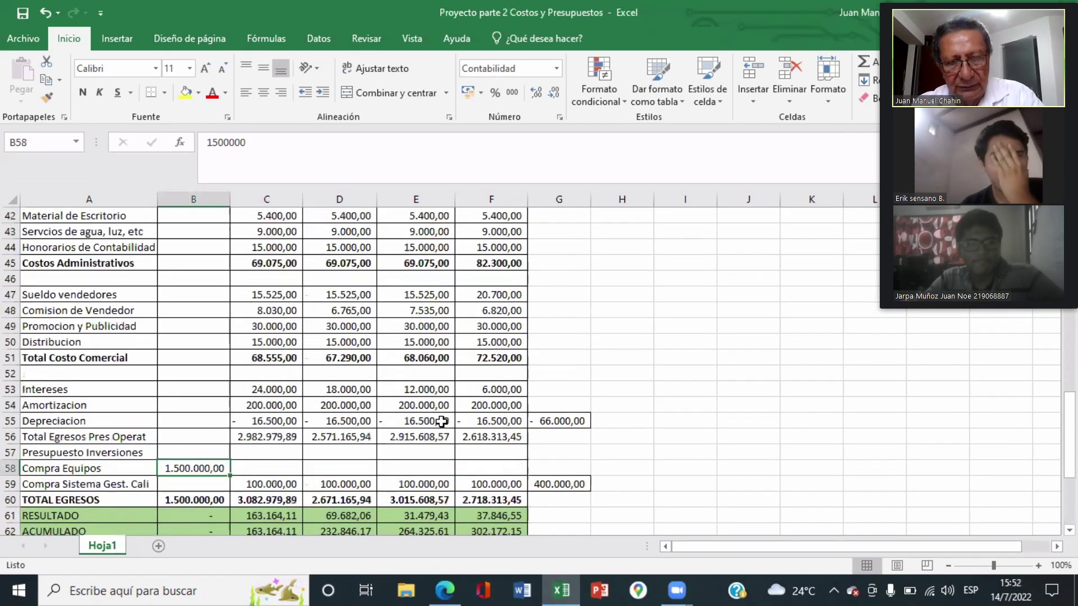
pyautogui.scroll(5, 440, 430)
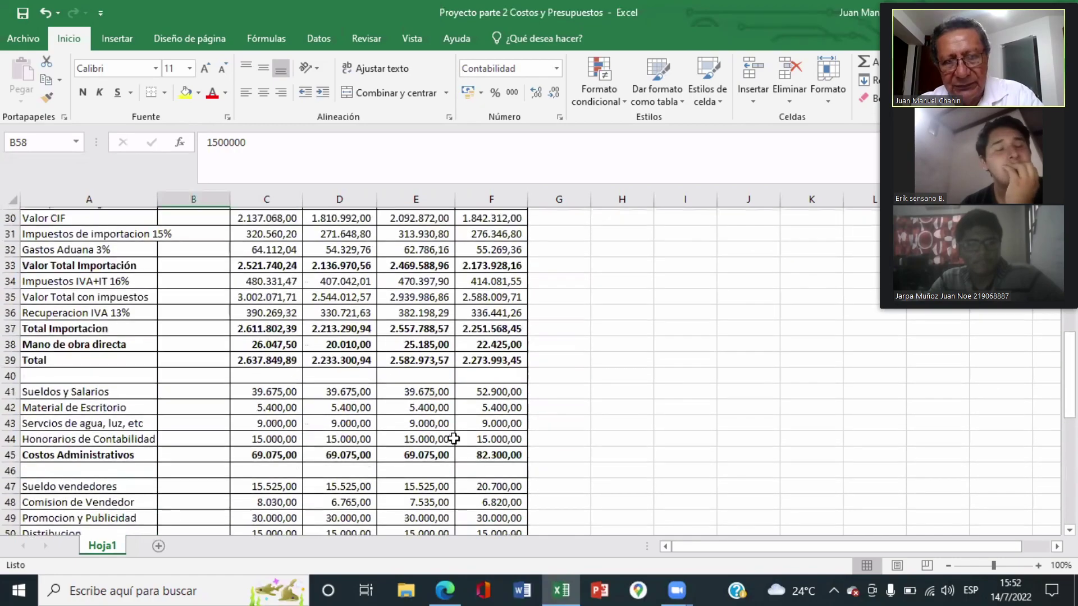
pyautogui.scroll(3, 451, 438)
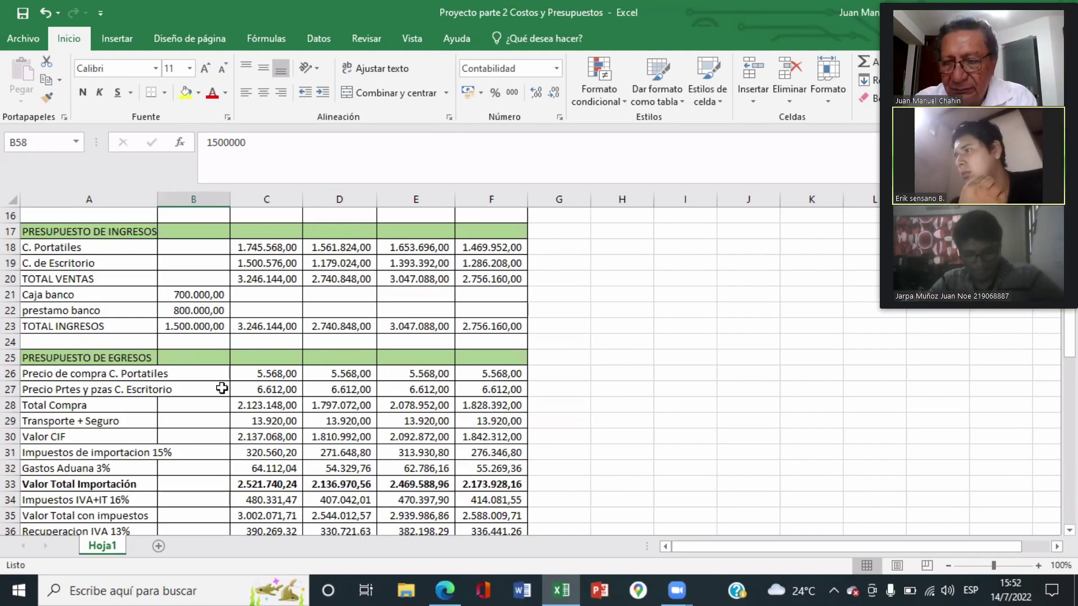
# Review the expense rows down to the budget results and inspect the first-quarter ACUMULADO formula in C62.
pyautogui.scroll(-3, 241, 453)
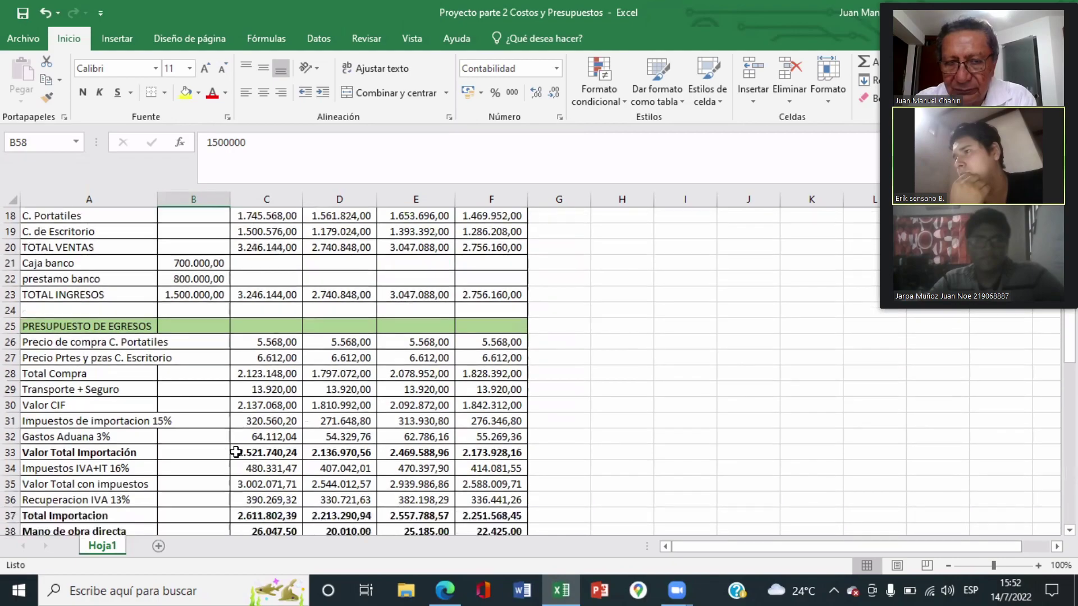
pyautogui.scroll(-6, 230, 452)
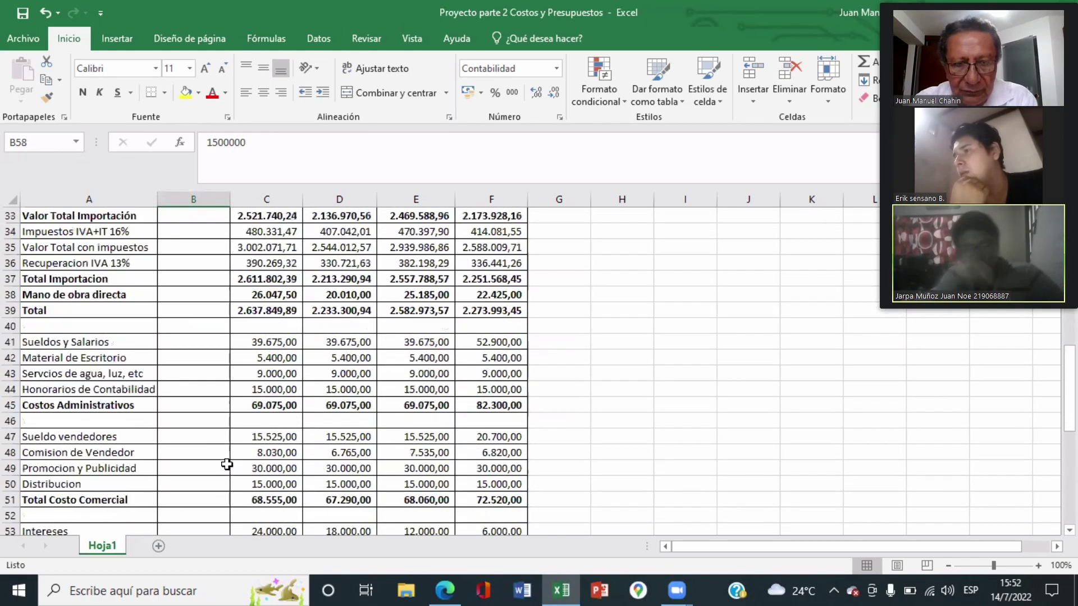
pyautogui.scroll(-2, 225, 471)
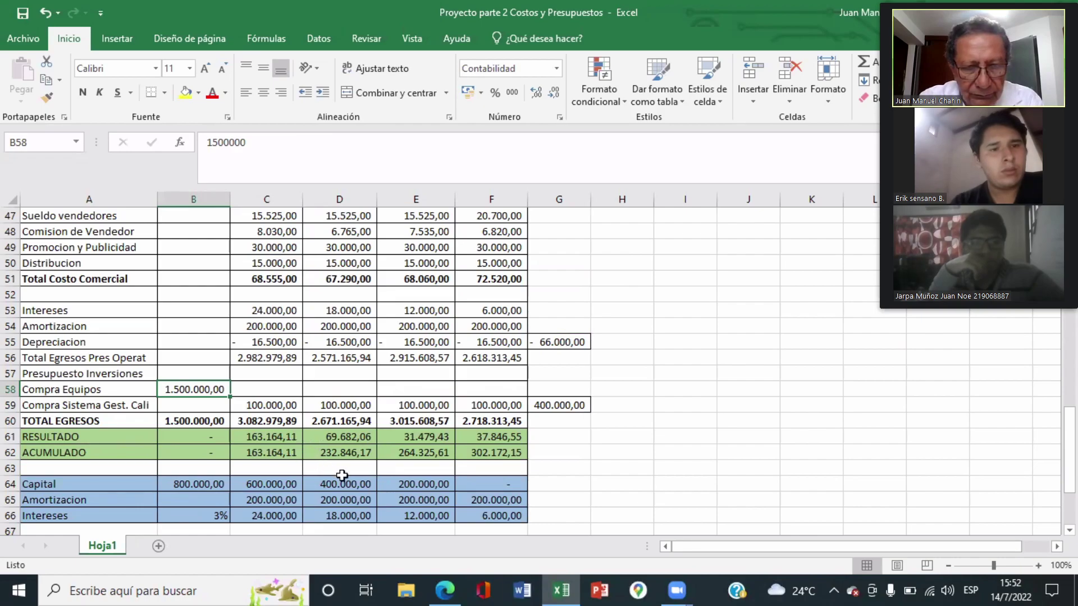
pyautogui.click(281, 454)
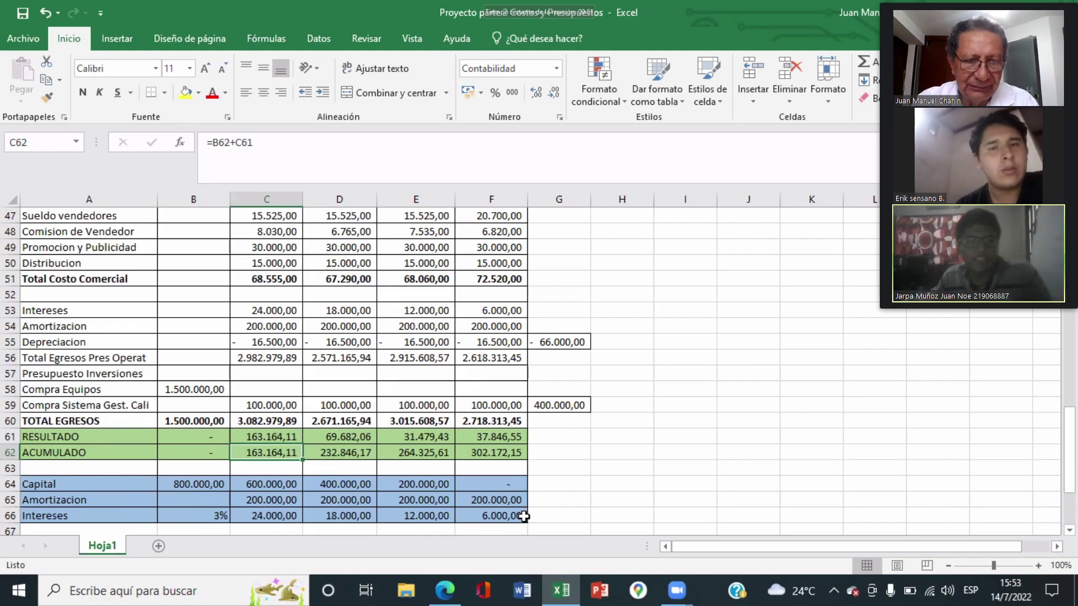
# Reexamine the whole PRESUPUESTO DE EGRESOS, from purchase prices through import, administrative and commercial costs down to the DEPRECIACION table.
pyautogui.scroll(3, 522, 519)
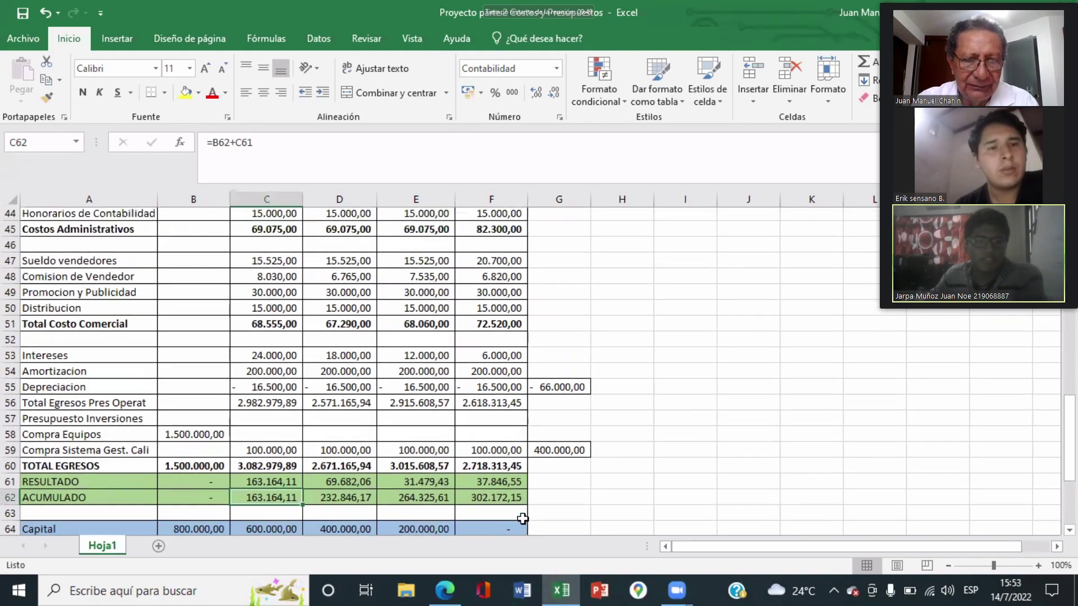
pyautogui.scroll(3, 521, 520)
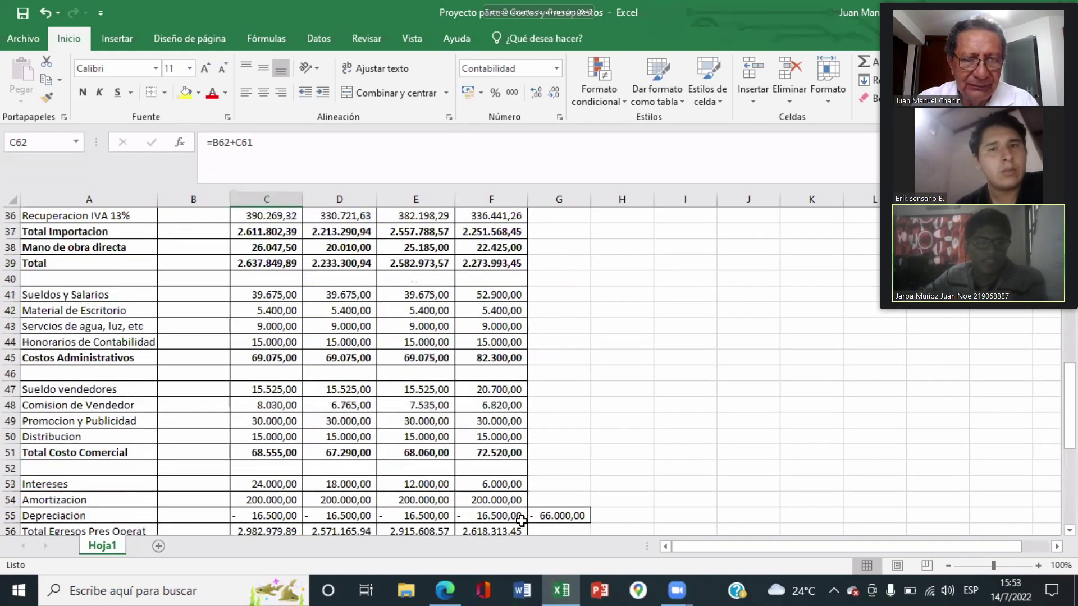
pyautogui.scroll(3, 520, 524)
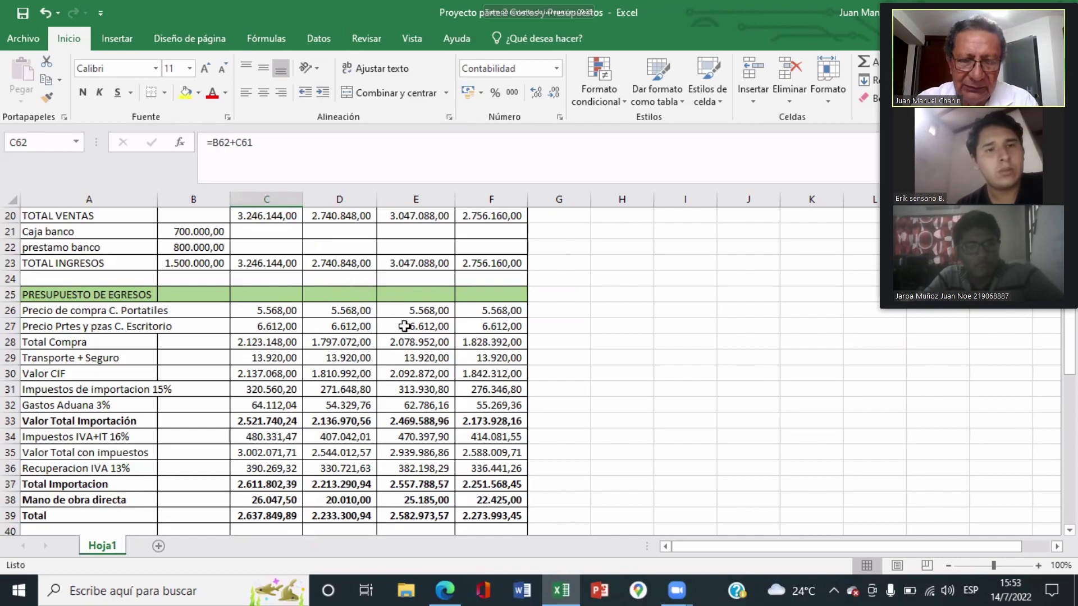
pyautogui.scroll(-1, 362, 403)
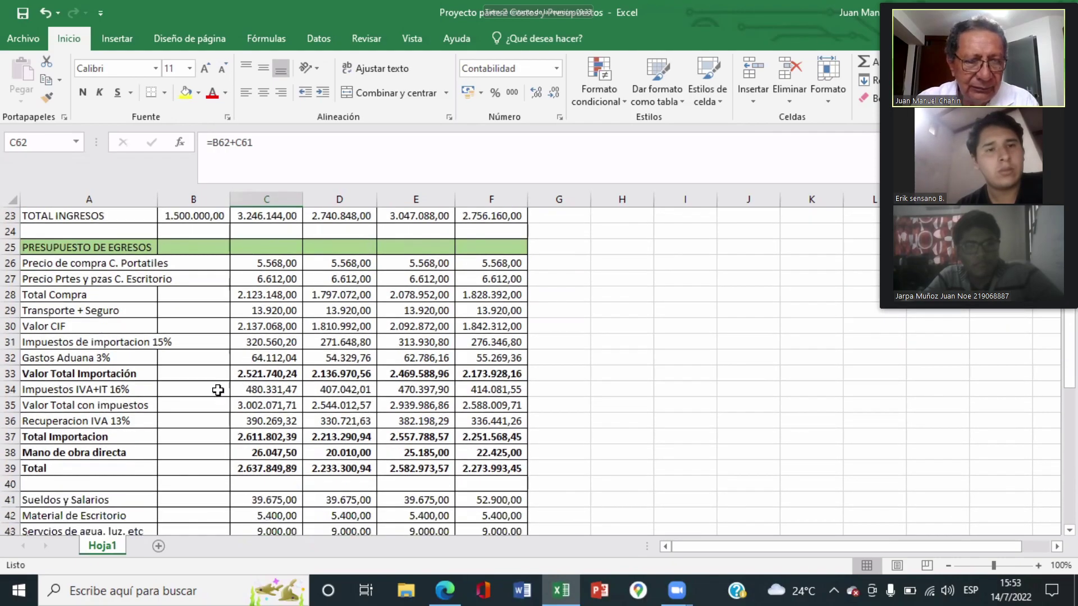
pyautogui.scroll(-1, 247, 409)
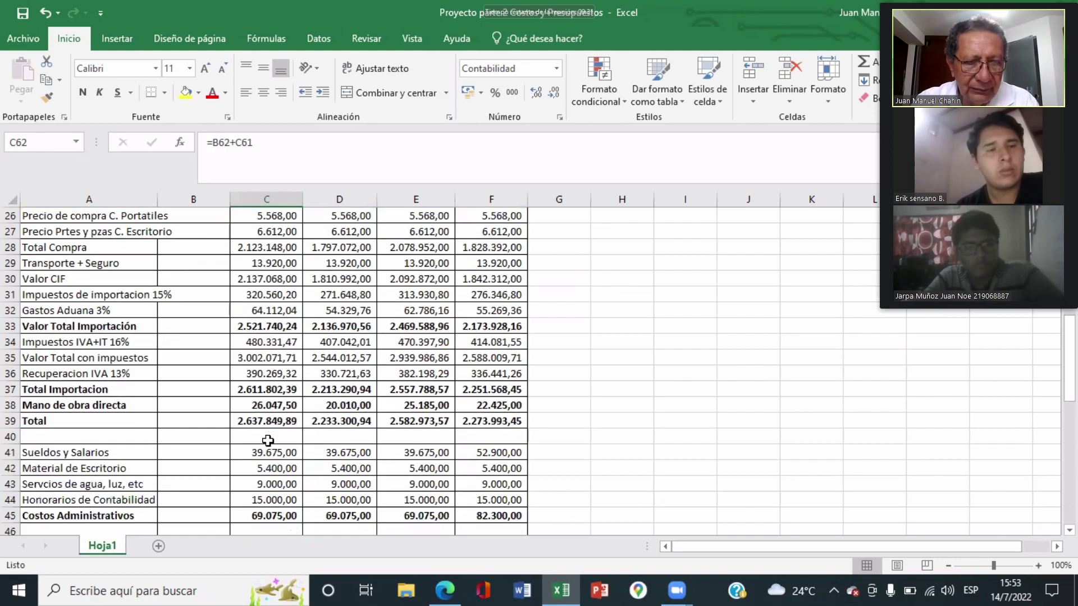
pyautogui.scroll(-1, 273, 438)
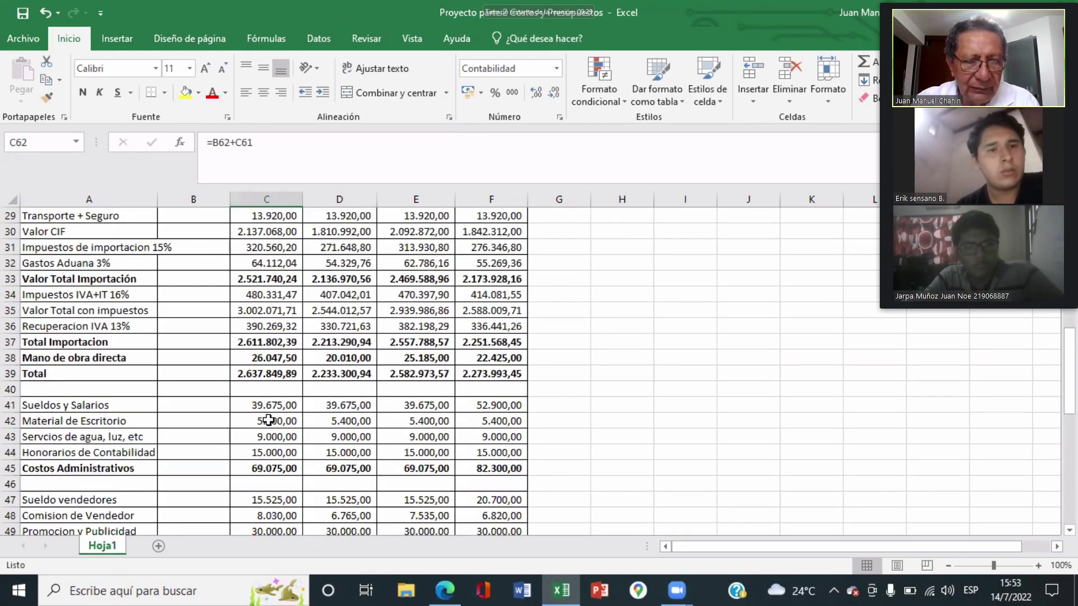
pyautogui.scroll(-3, 522, 481)
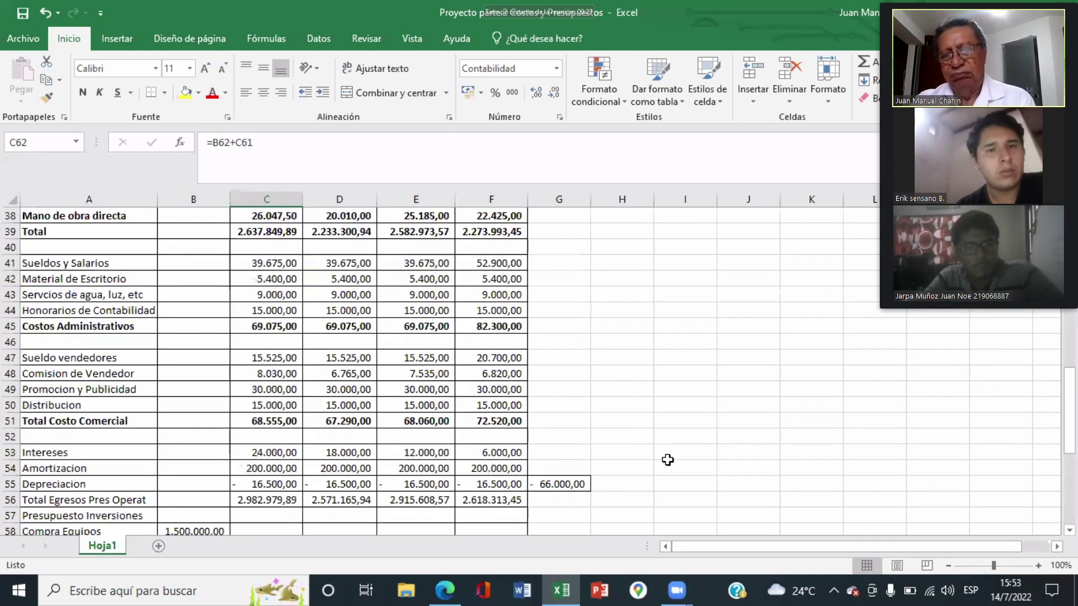
pyautogui.scroll(-3, 668, 455)
pyautogui.scroll(-2, 679, 452)
pyautogui.scroll(-3, 675, 459)
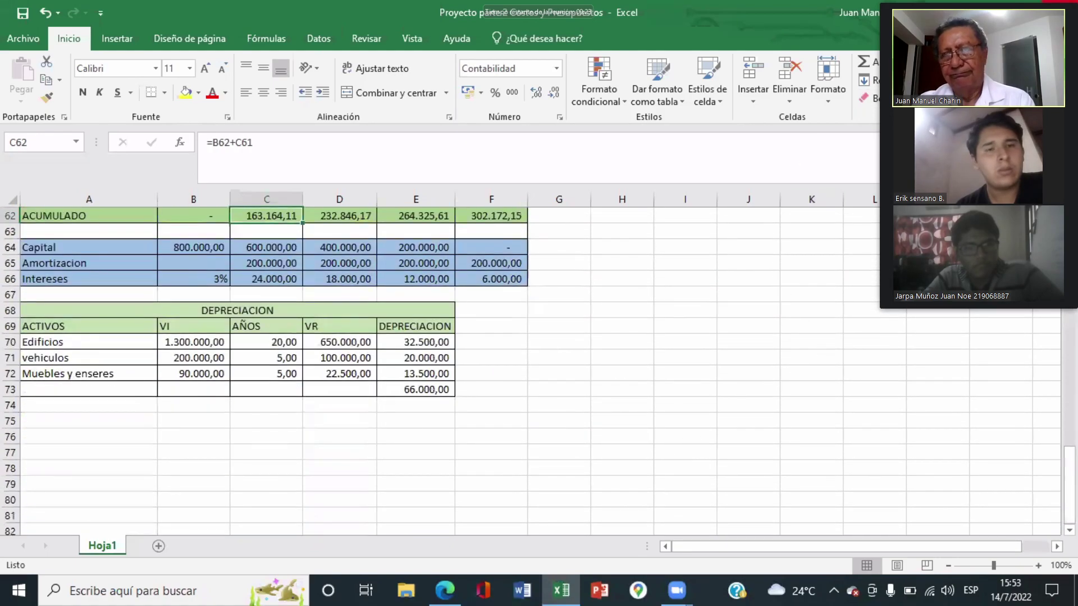
# Close the budget workbook without saving its changes.
pyautogui.hotkey('alt', 'F4')
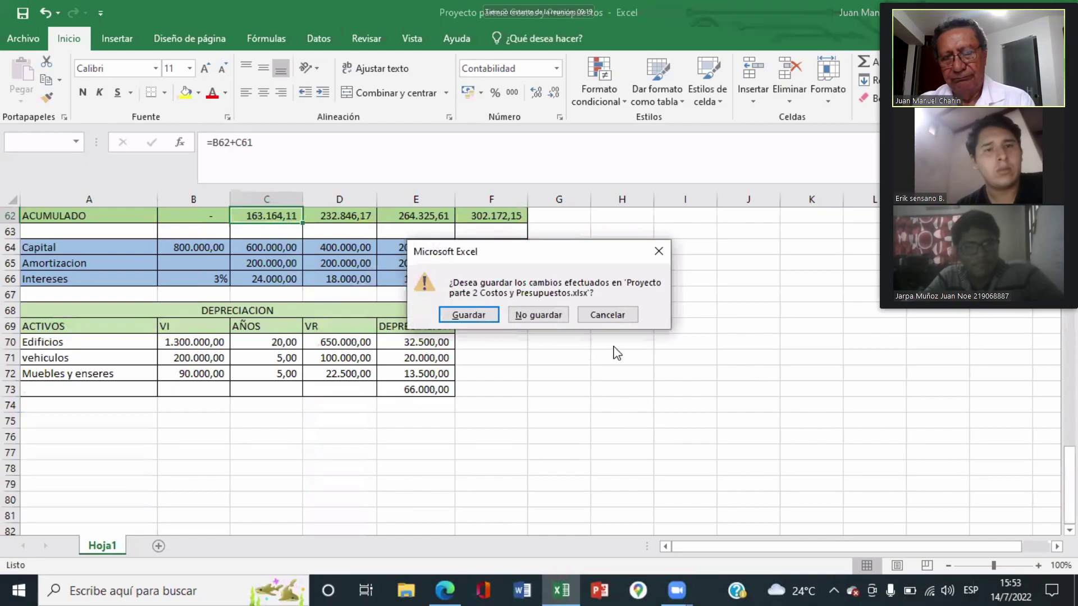
pyautogui.click(558, 314)
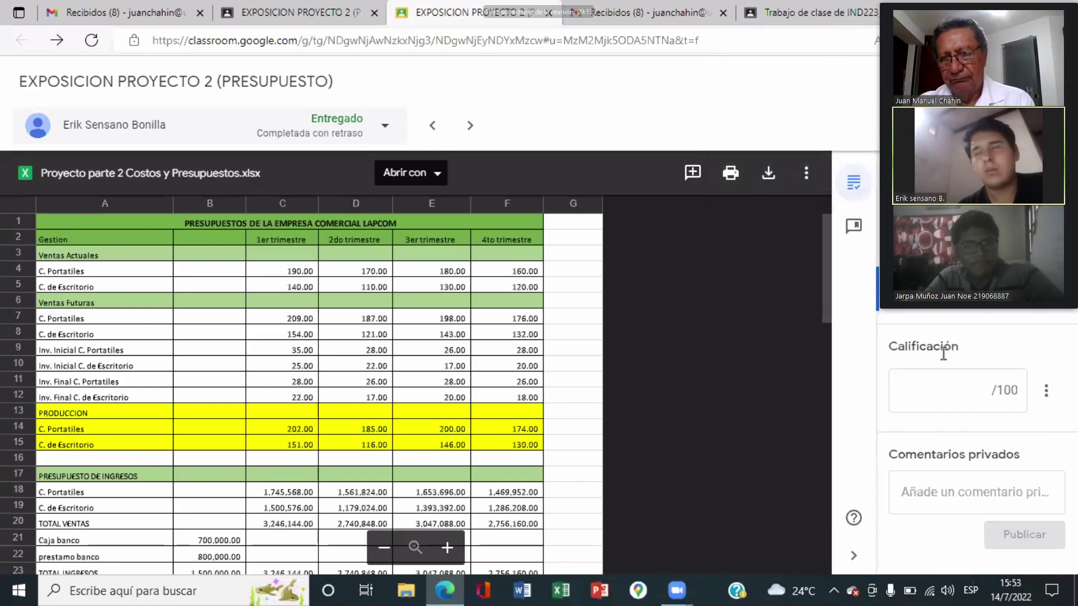
# Grade the open student submission 70 out of 100 and return it to the student.
pyautogui.click(974, 396)
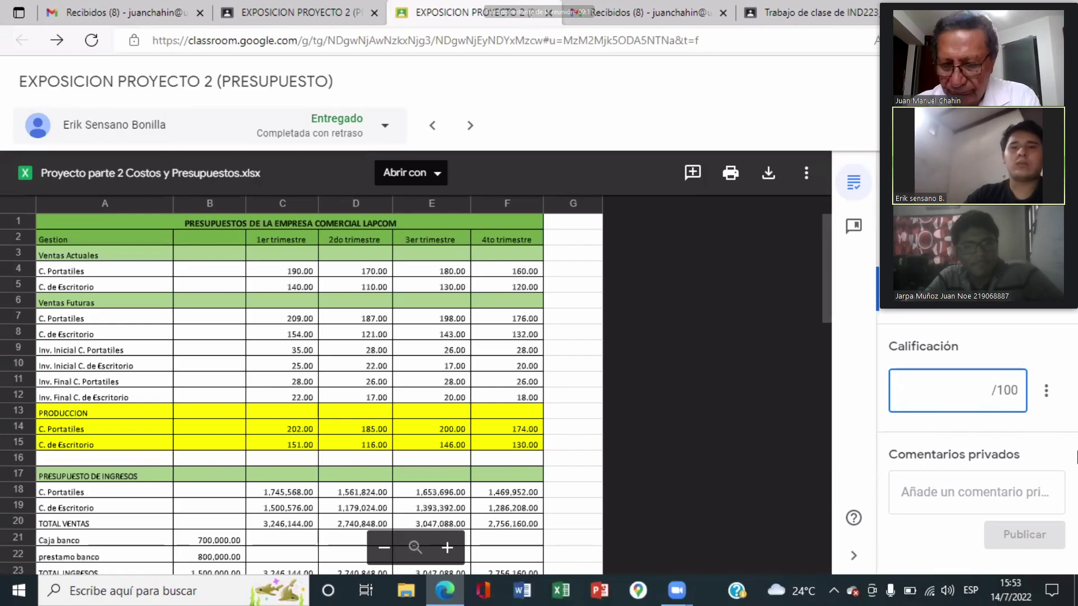
pyautogui.write('70')
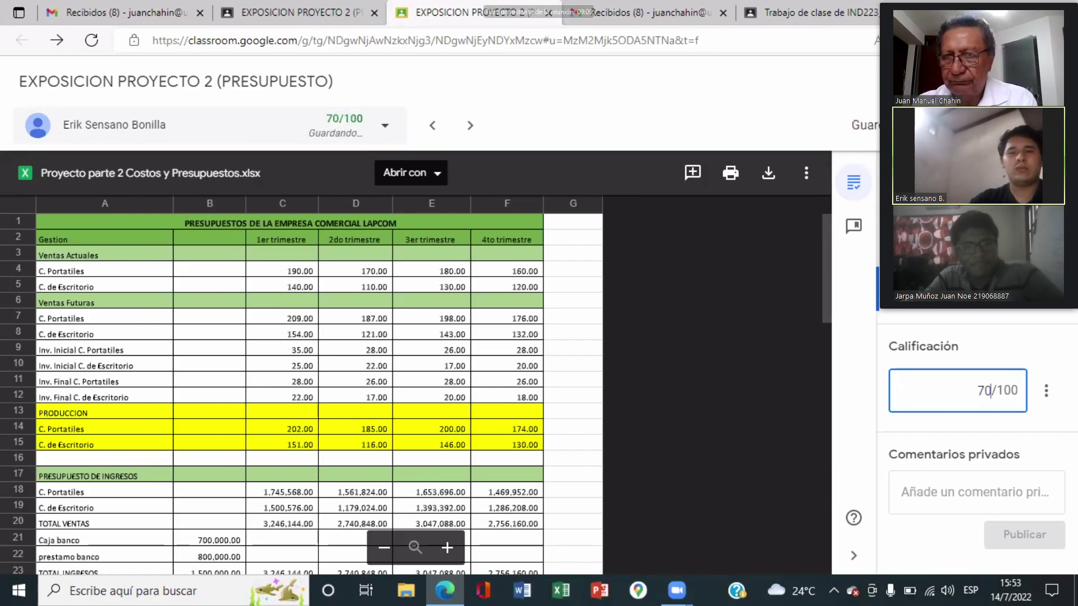
pyautogui.click(1010, 125)
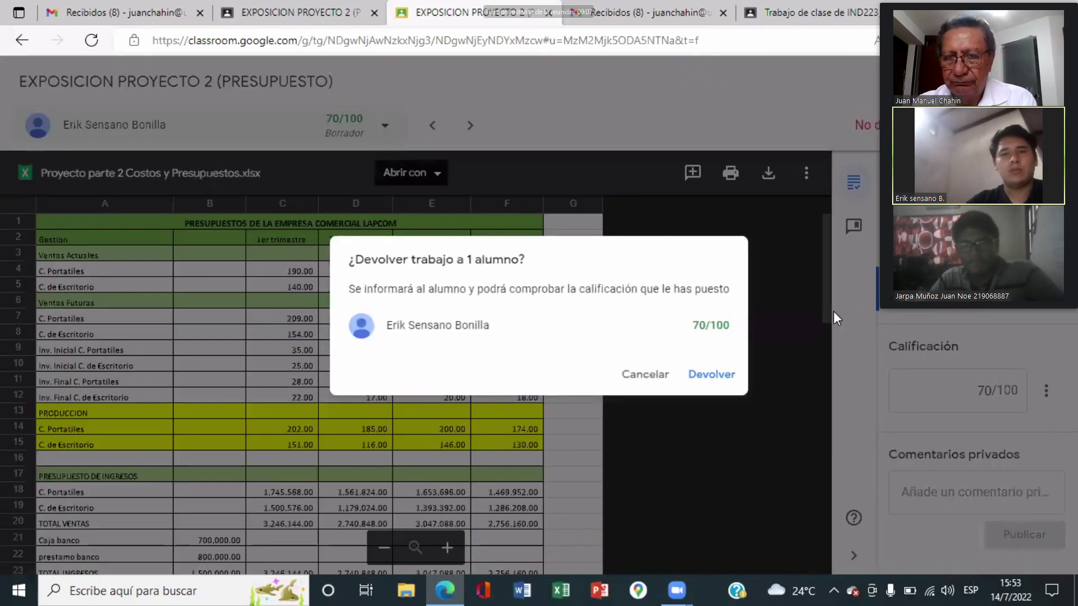
pyautogui.click(711, 375)
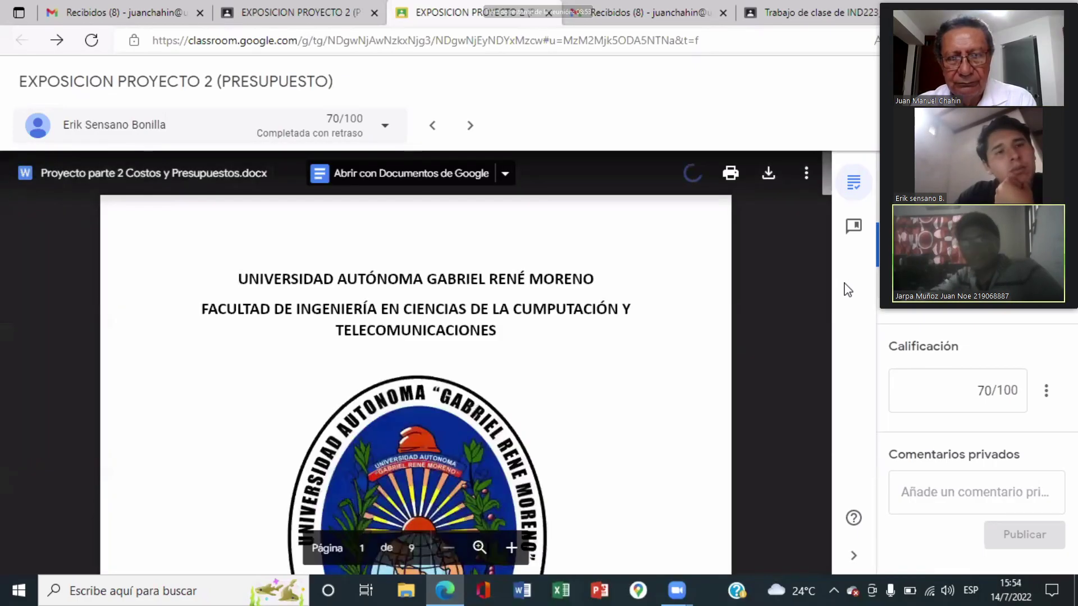
# Check the team members on the report's cover page and locate the other member in the student list.
pyautogui.scroll(-6, 563, 403)
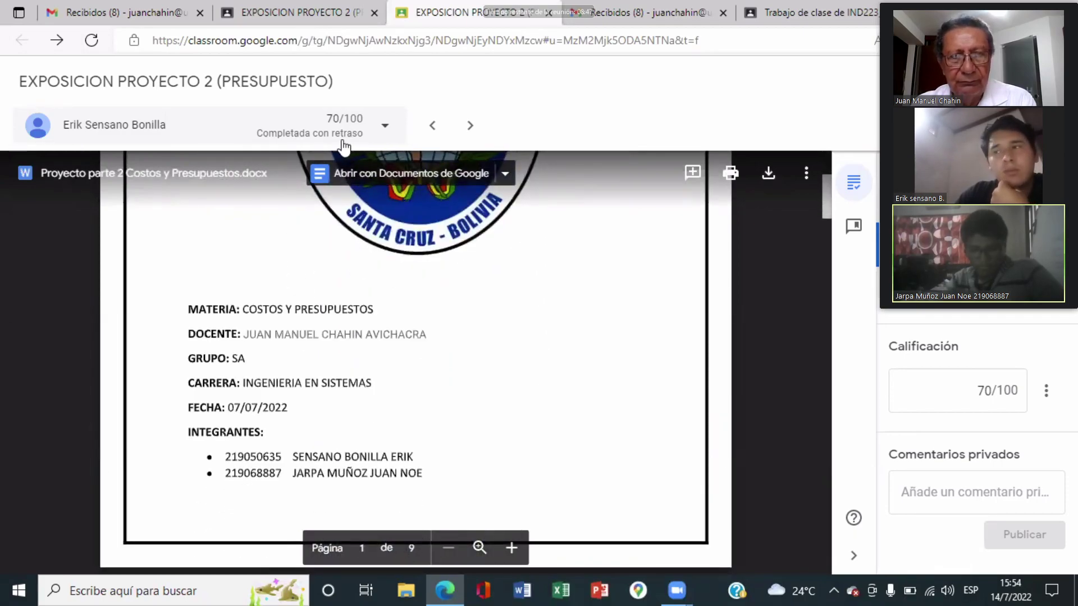
pyautogui.click(385, 125)
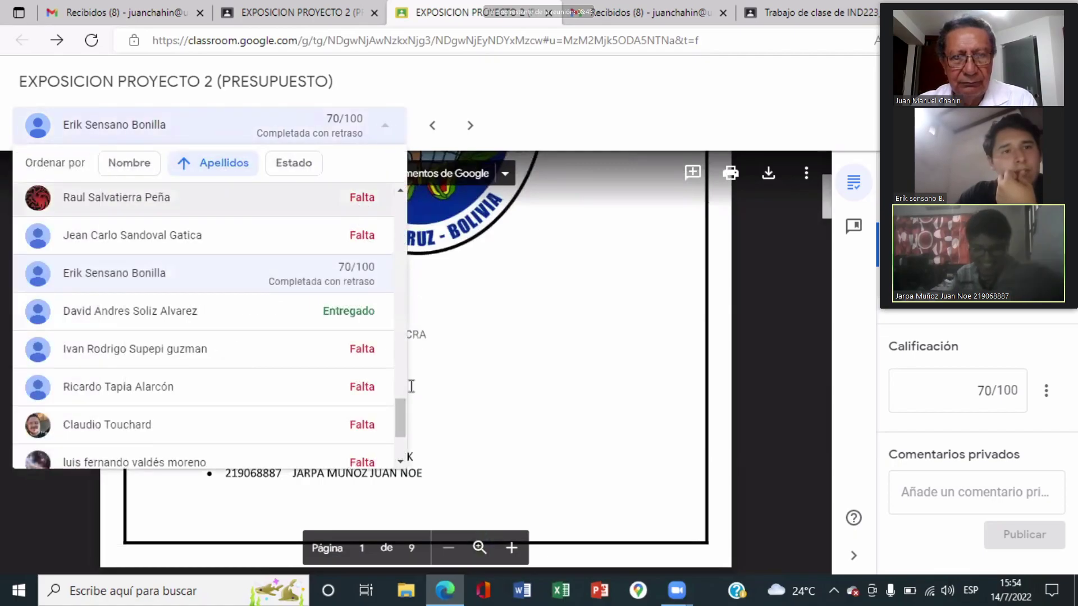
pyautogui.moveTo(403, 413); pyautogui.dragTo(447, 314)
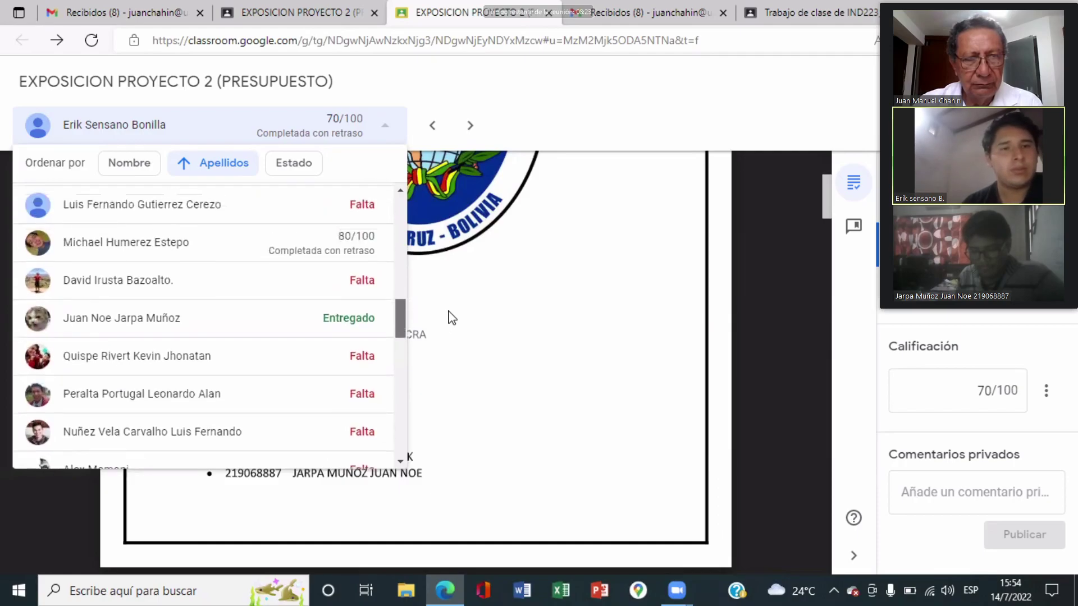